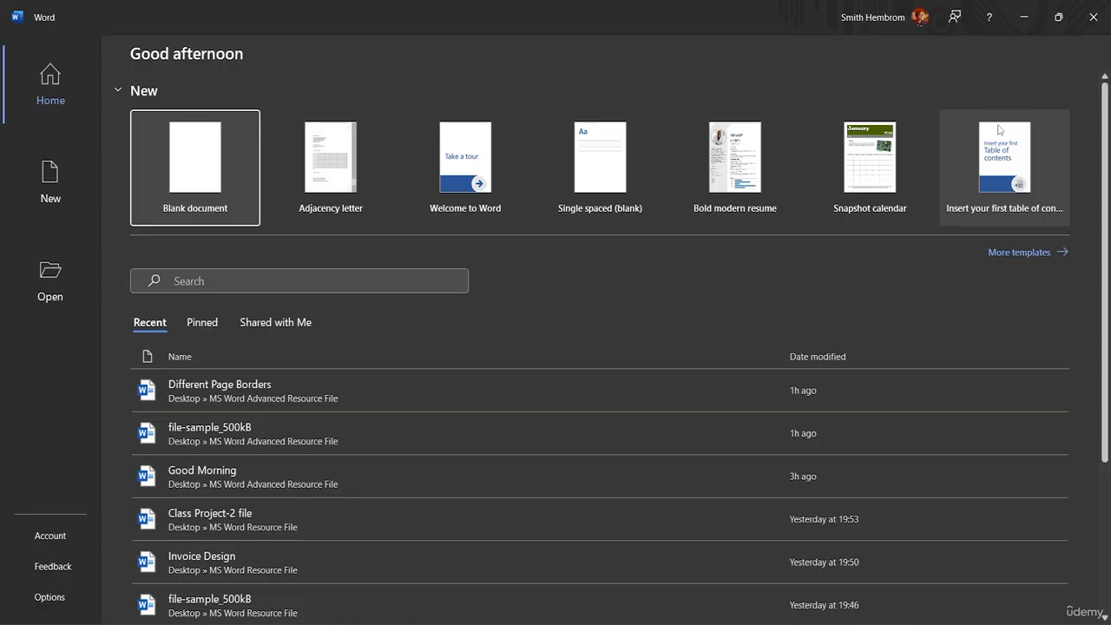
Step: Start a blank document and choose a thick multi-line page border style
{"action": "left_click", "coordinate": [171, 198]}
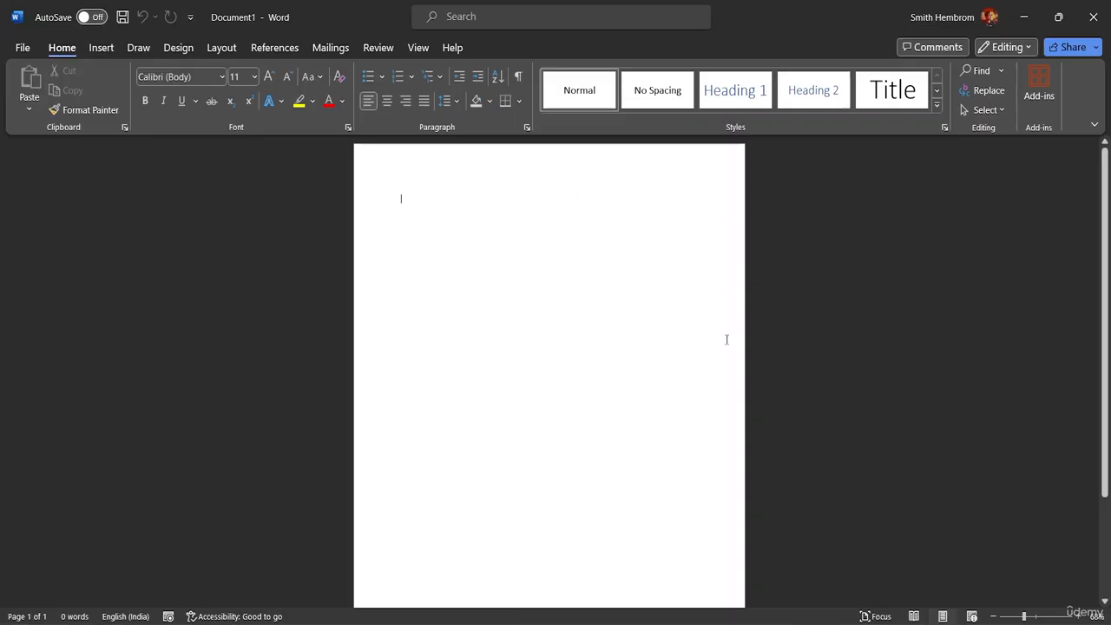
{"action": "left_click", "coordinate": [177, 49]}
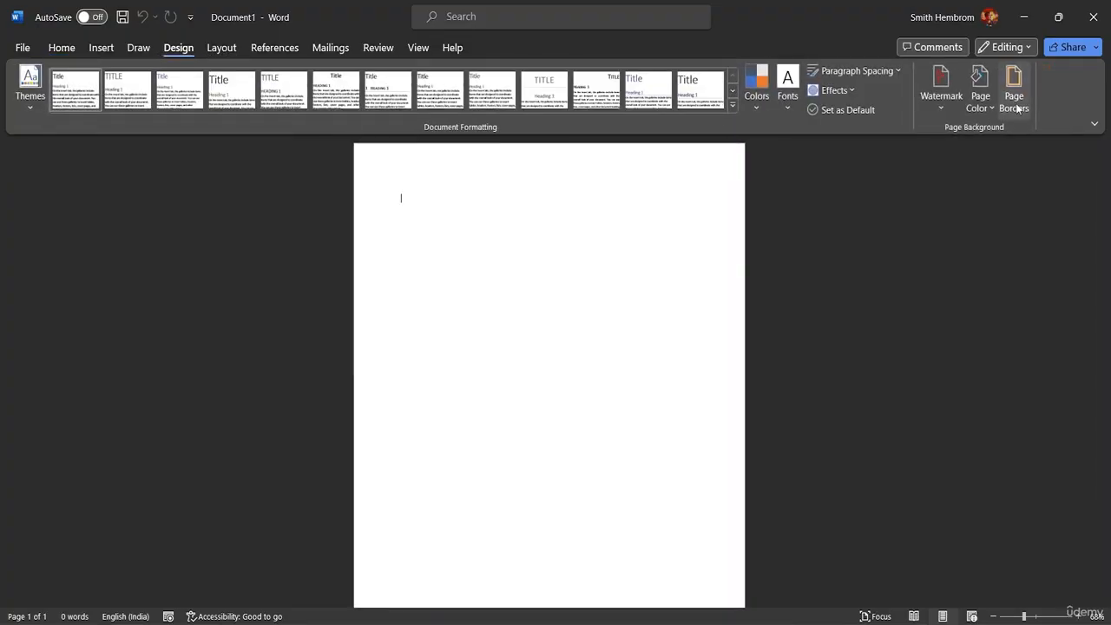
{"action": "left_click", "coordinate": [1015, 107]}
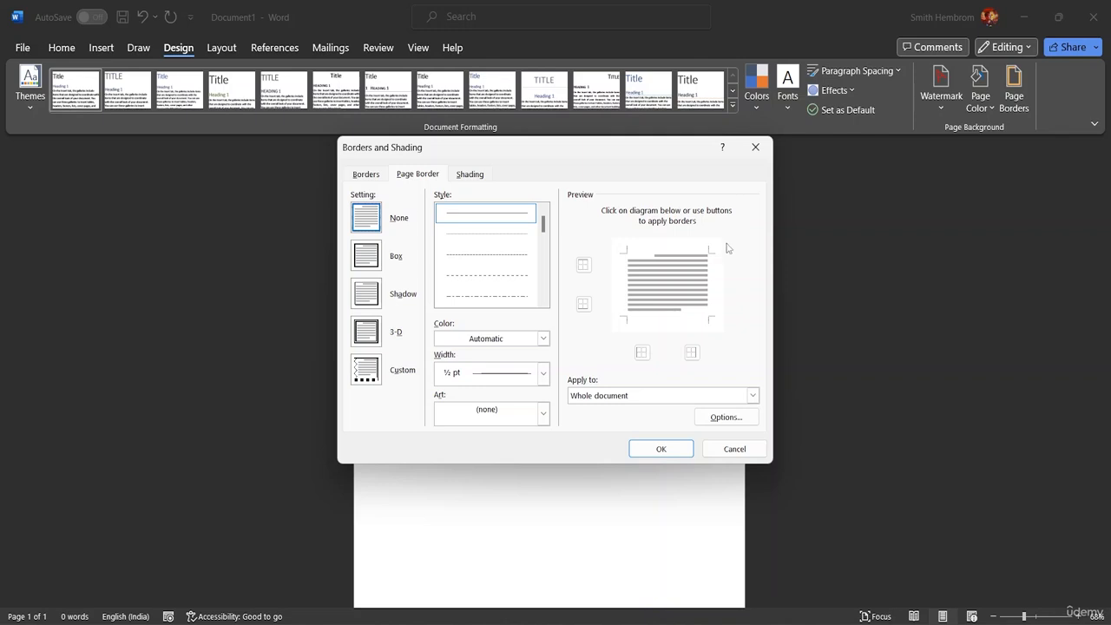
{"action": "left_click_drag", "start_coordinate": [542, 224], "coordinate": [546, 263]}
{"action": "left_click", "coordinate": [508, 296]}
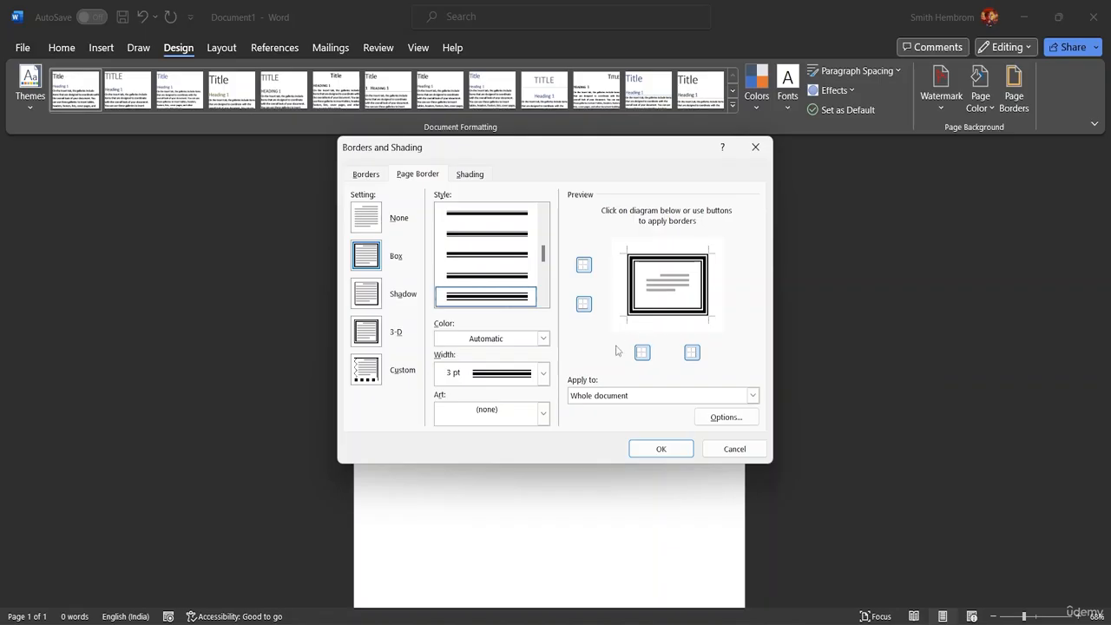
Step: Try out border colours, settling briefly on dark gold
{"action": "left_click", "coordinate": [542, 339]}
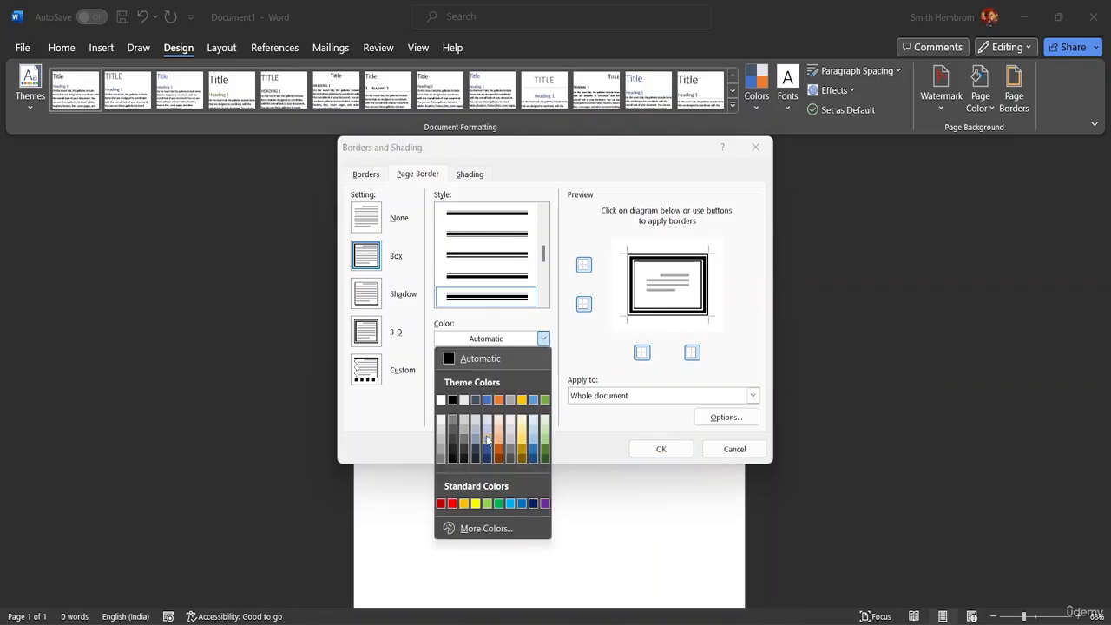
{"action": "left_click", "coordinate": [488, 528]}
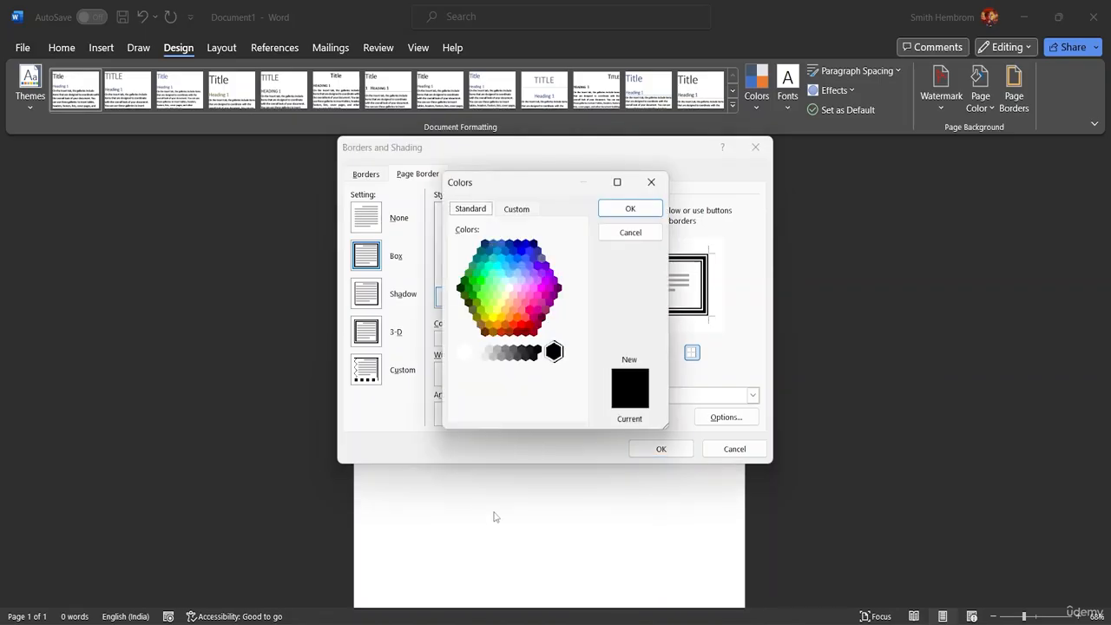
{"action": "left_click", "coordinate": [517, 209]}
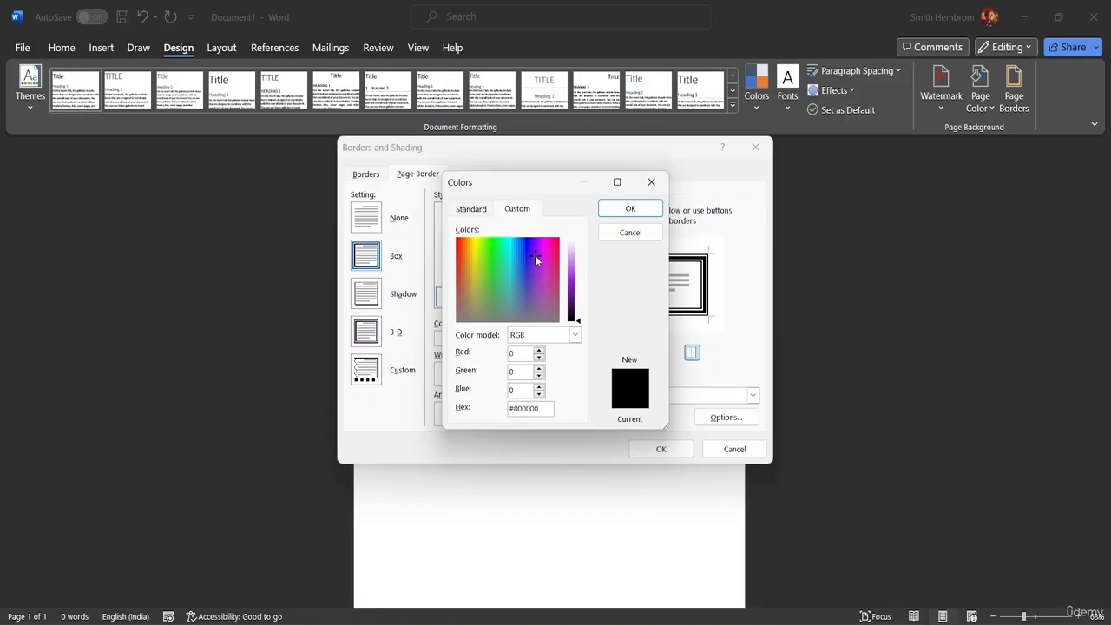
{"action": "left_click_drag", "start_coordinate": [536, 253], "coordinate": [542, 257]}
{"action": "left_click", "coordinate": [649, 182]}
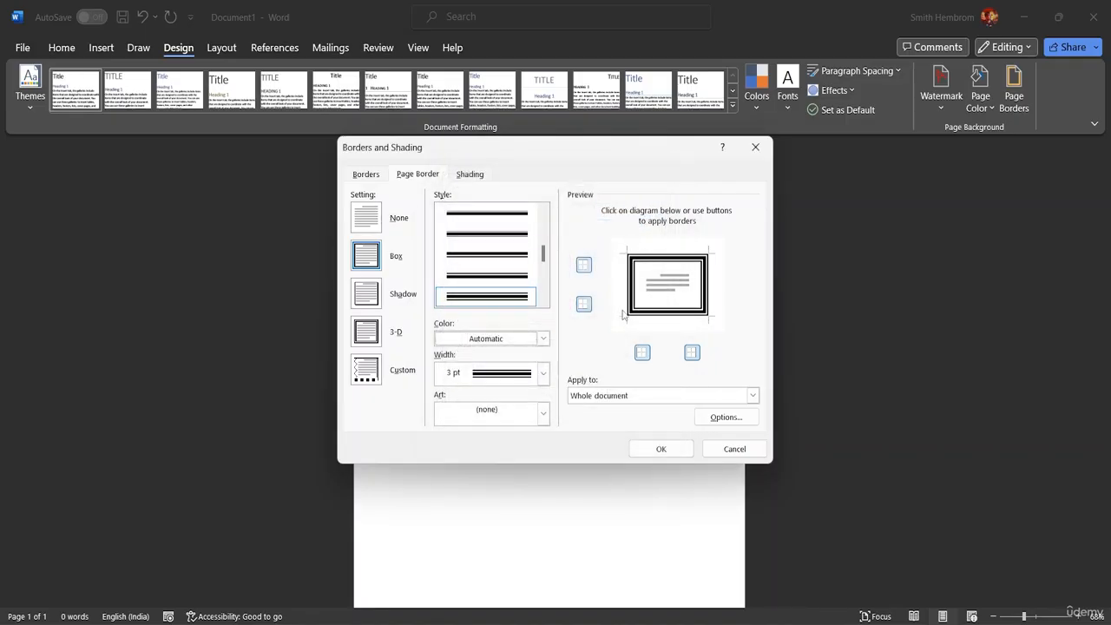
{"action": "left_click", "coordinate": [544, 339]}
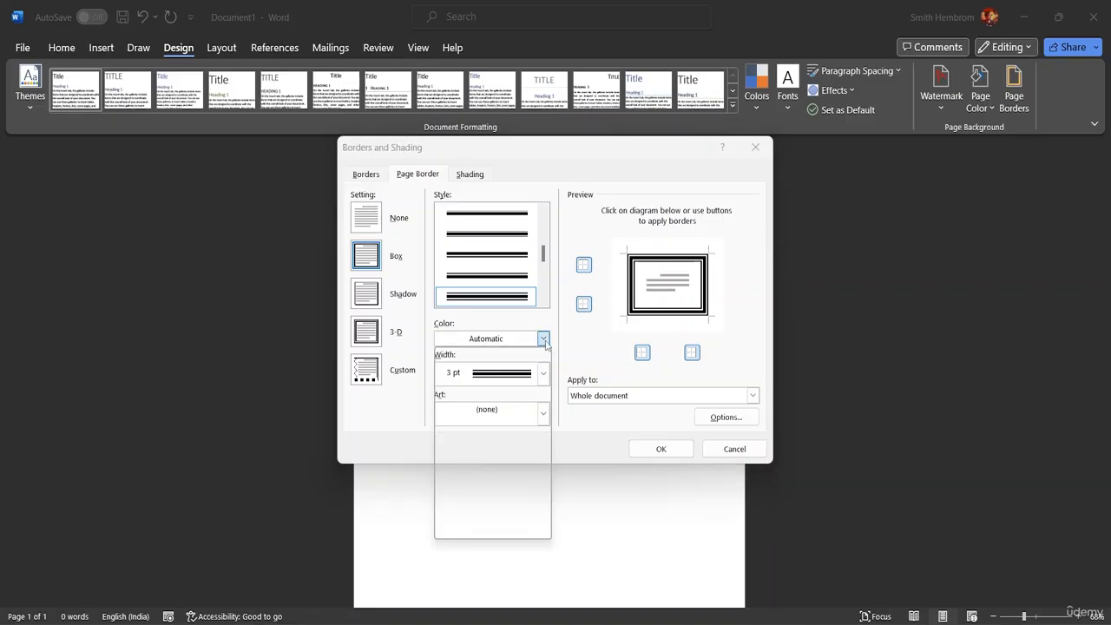
{"action": "left_click", "coordinate": [523, 456]}
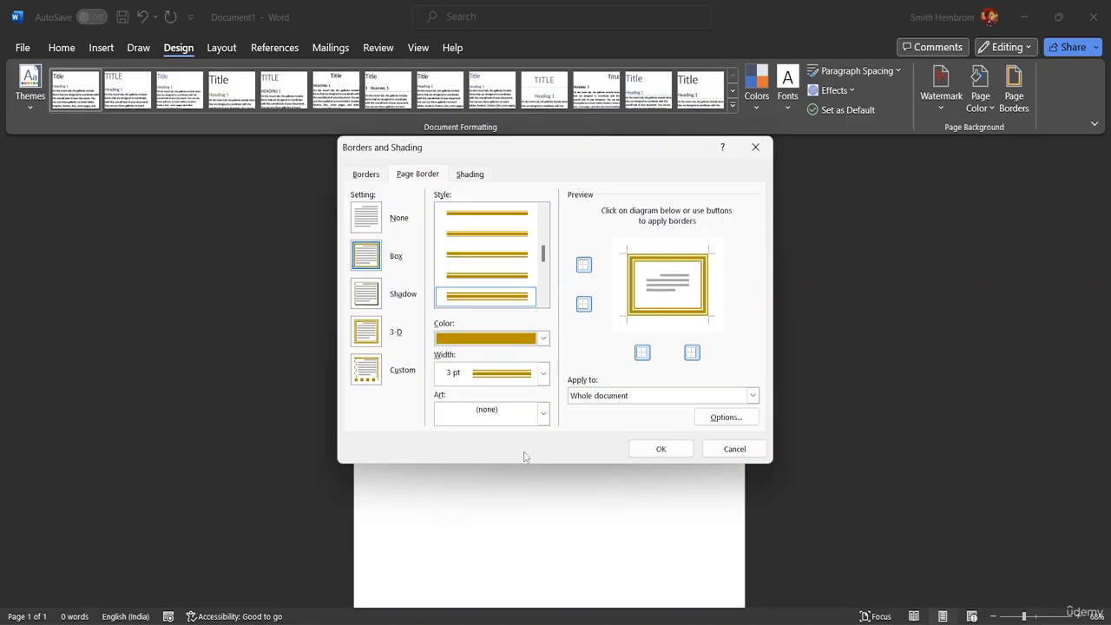
Step: Make the border custom magenta #AE1289 at 2¼ pt width and apply it to the page
{"action": "left_click", "coordinate": [544, 339]}
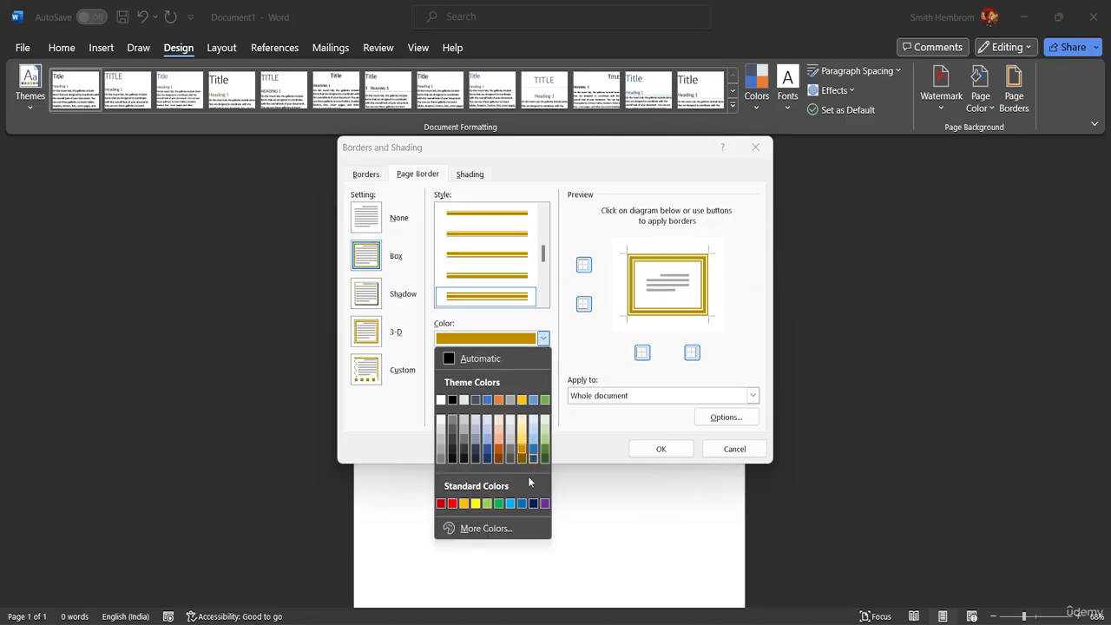
{"action": "left_click", "coordinate": [480, 528]}
{"action": "left_click_drag", "start_coordinate": [510, 296], "coordinate": [545, 252]}
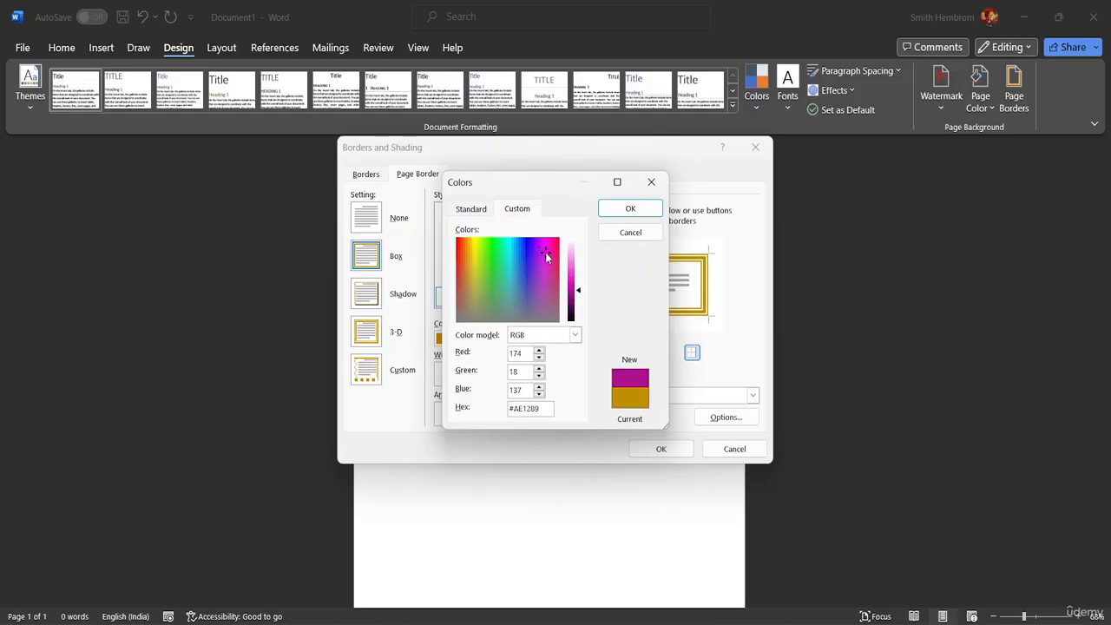
{"action": "left_click", "coordinate": [632, 209]}
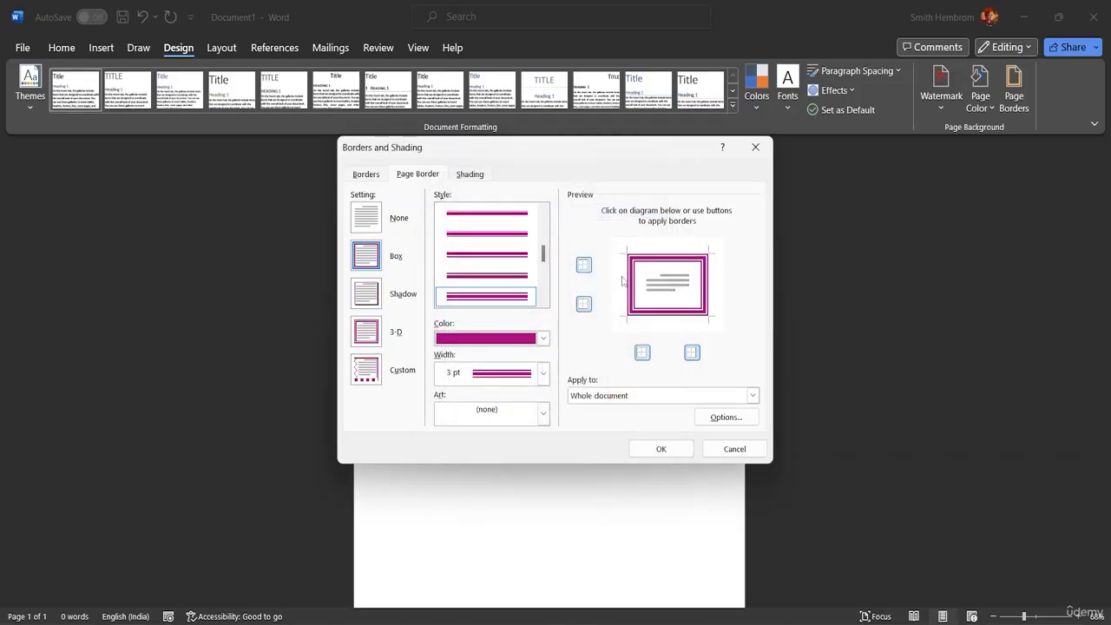
{"action": "left_click", "coordinate": [544, 373]}
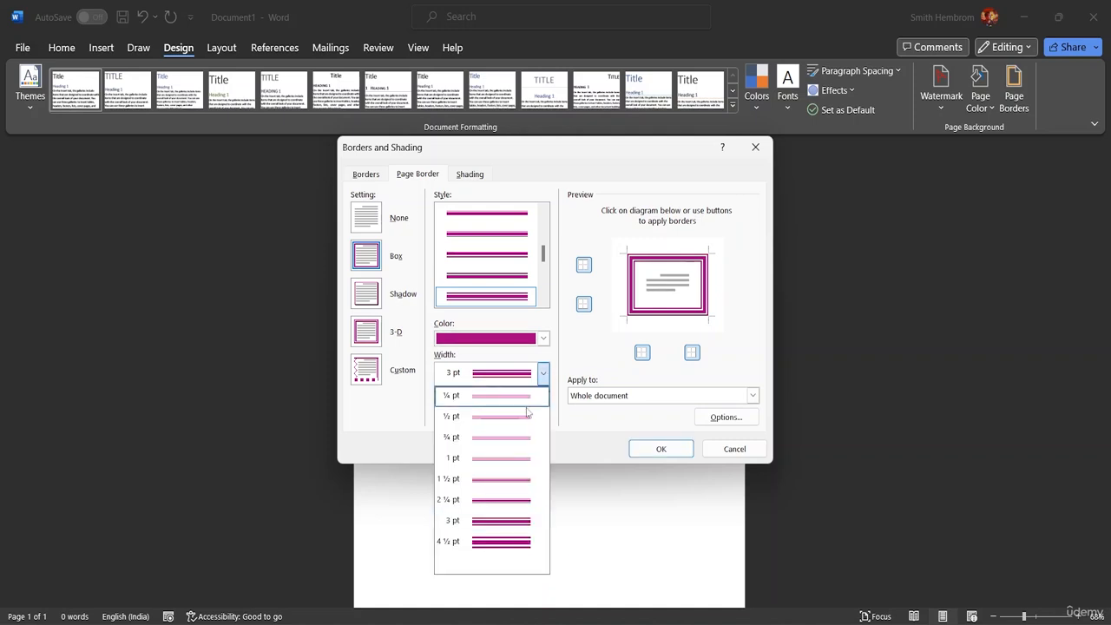
{"action": "left_click", "coordinate": [510, 502]}
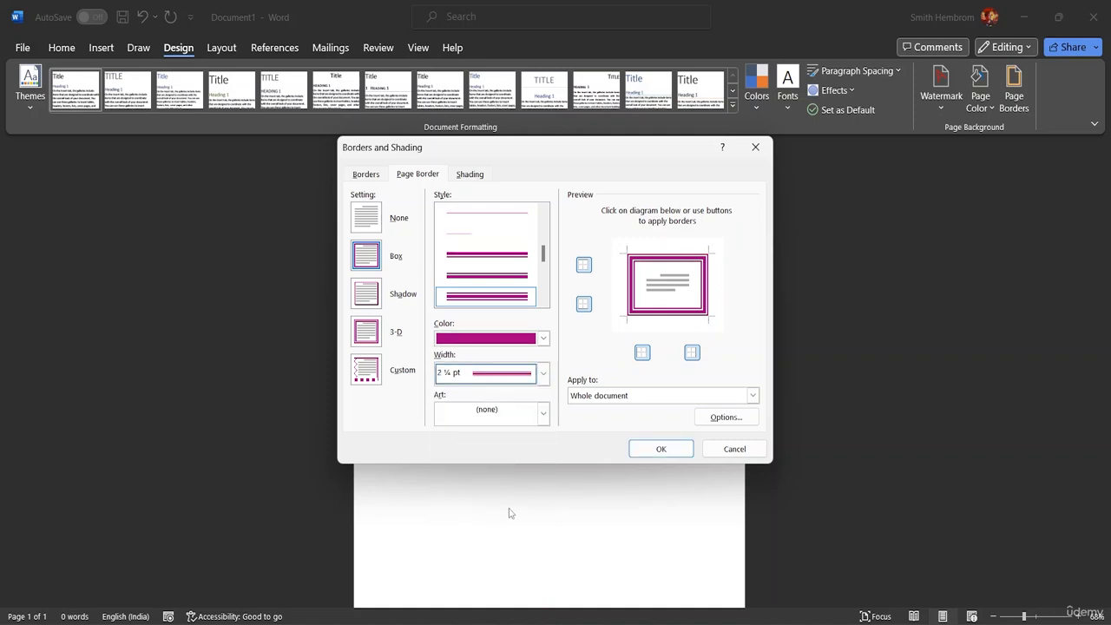
{"action": "left_click", "coordinate": [652, 458]}
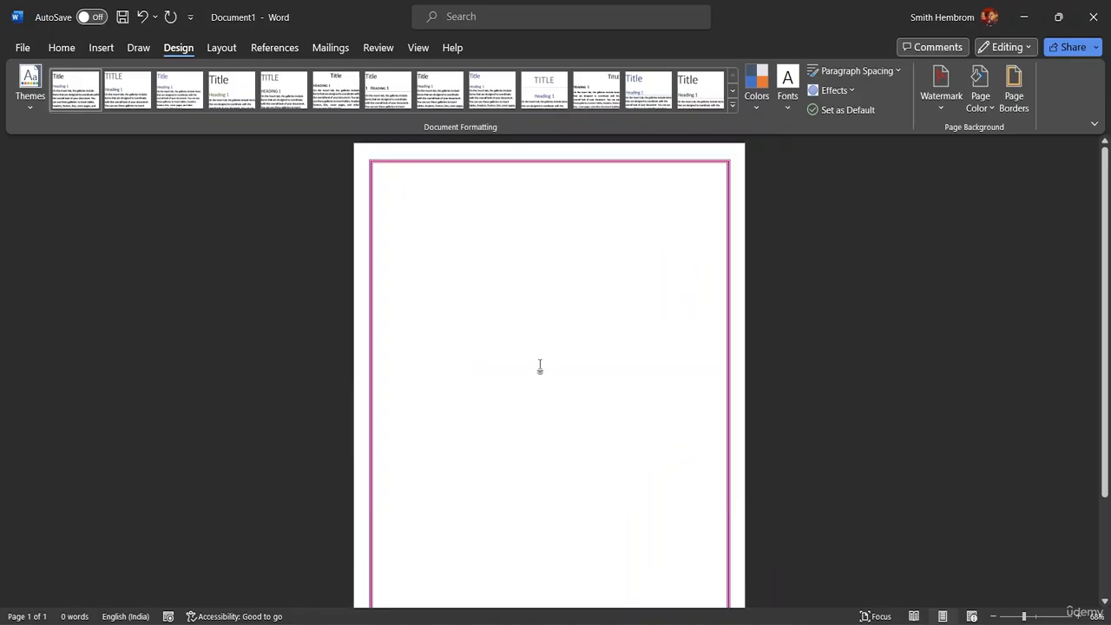
Step: Switch the page border setting to None so the page has no border
{"action": "scroll", "coordinate": [511, 347], "scroll_direction": "down", "scroll_amount": 1}
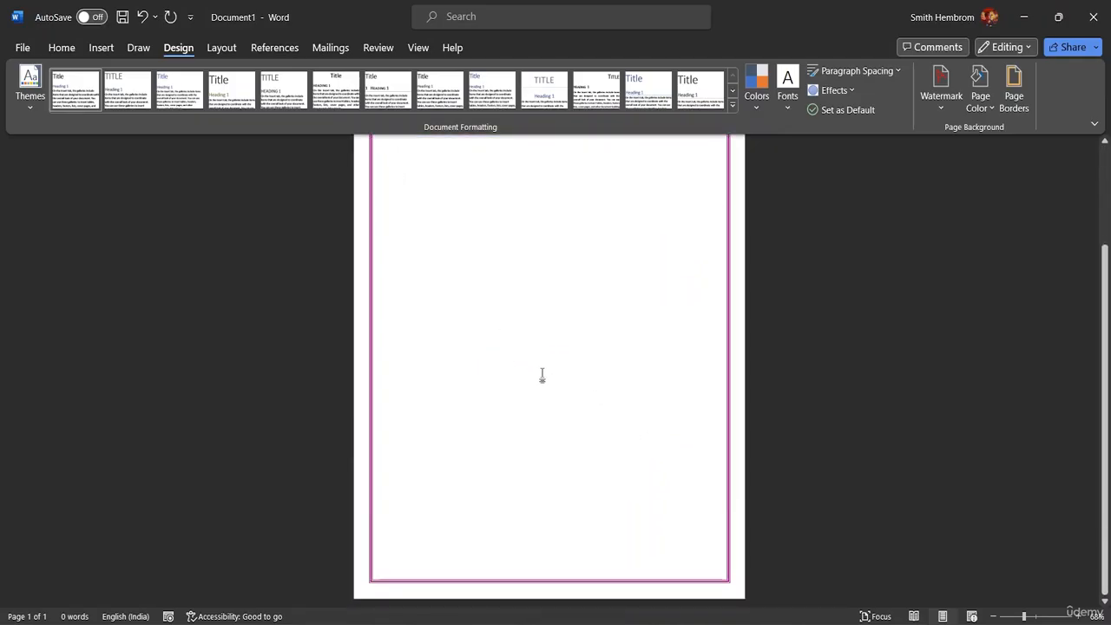
{"action": "scroll", "coordinate": [538, 378], "scroll_direction": "up", "scroll_amount": 3}
{"action": "scroll", "coordinate": [533, 312], "scroll_direction": "up", "scroll_amount": 1}
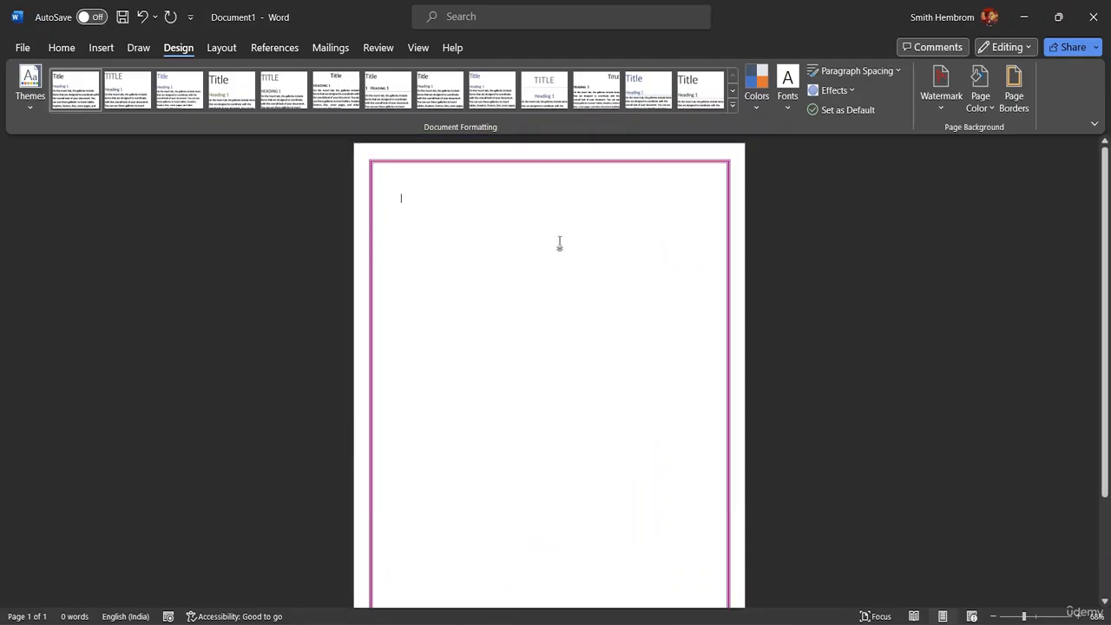
{"action": "left_click", "coordinate": [1016, 109]}
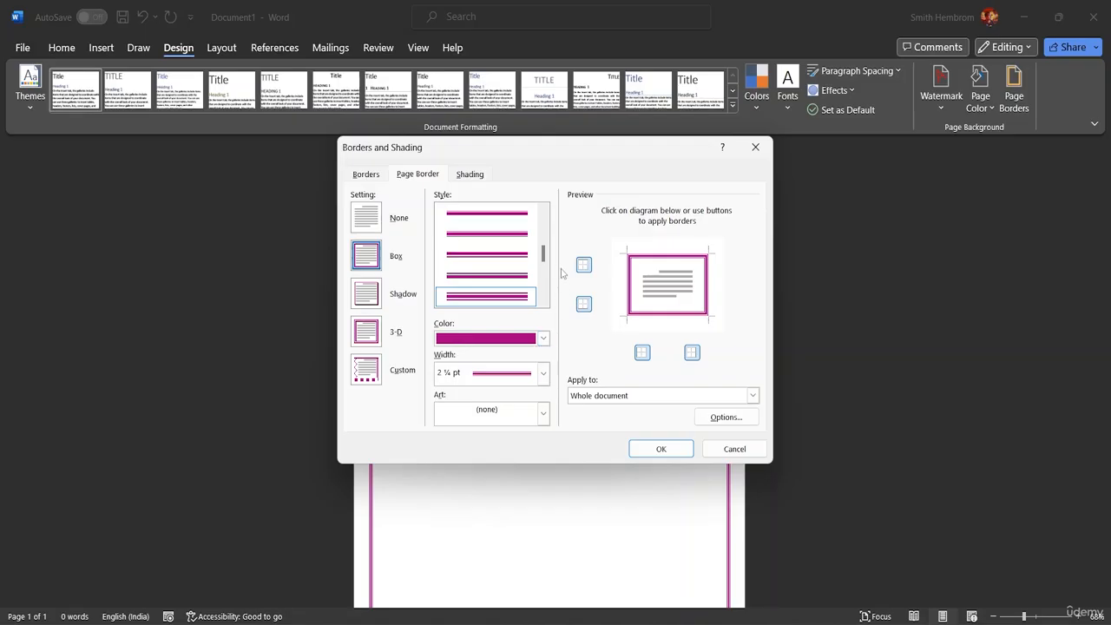
{"action": "left_click_drag", "start_coordinate": [543, 253], "coordinate": [548, 189]}
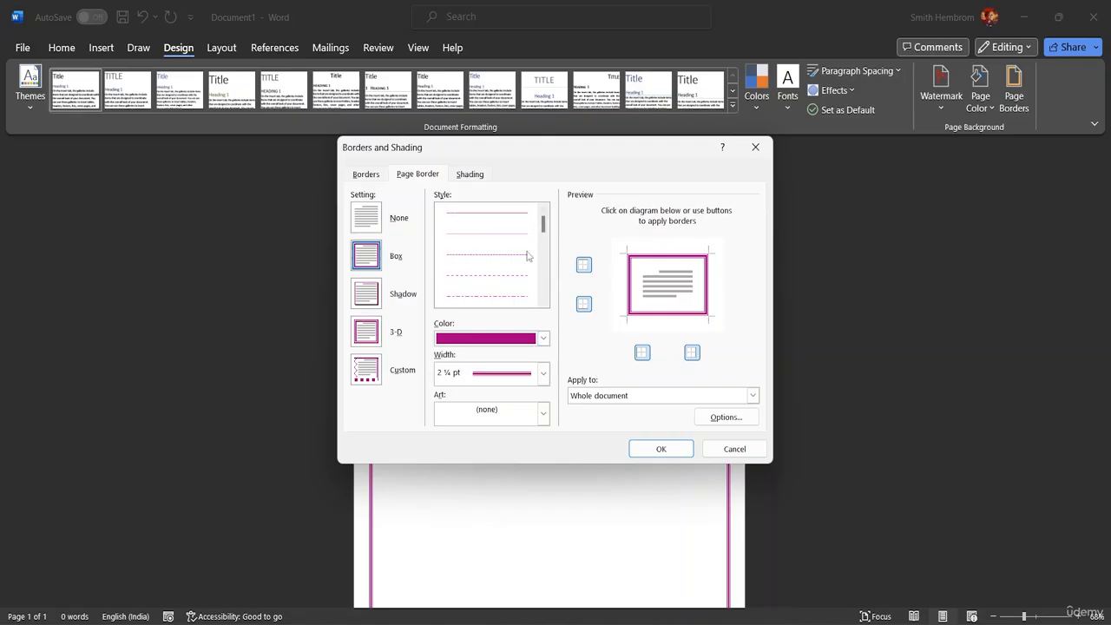
{"action": "left_click", "coordinate": [373, 213]}
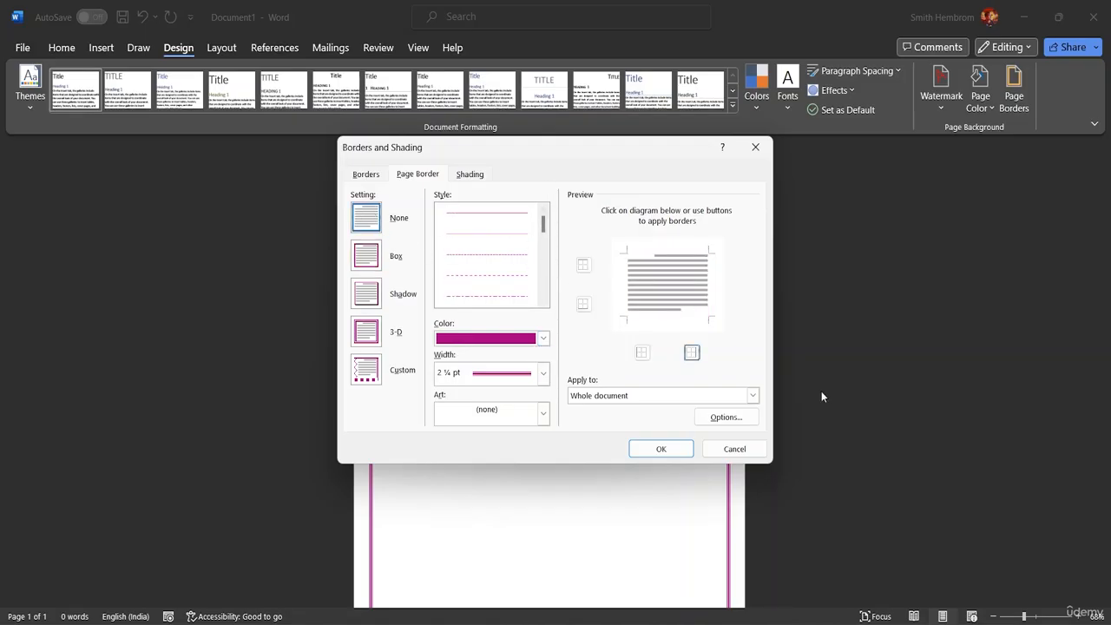
{"action": "left_click", "coordinate": [669, 453]}
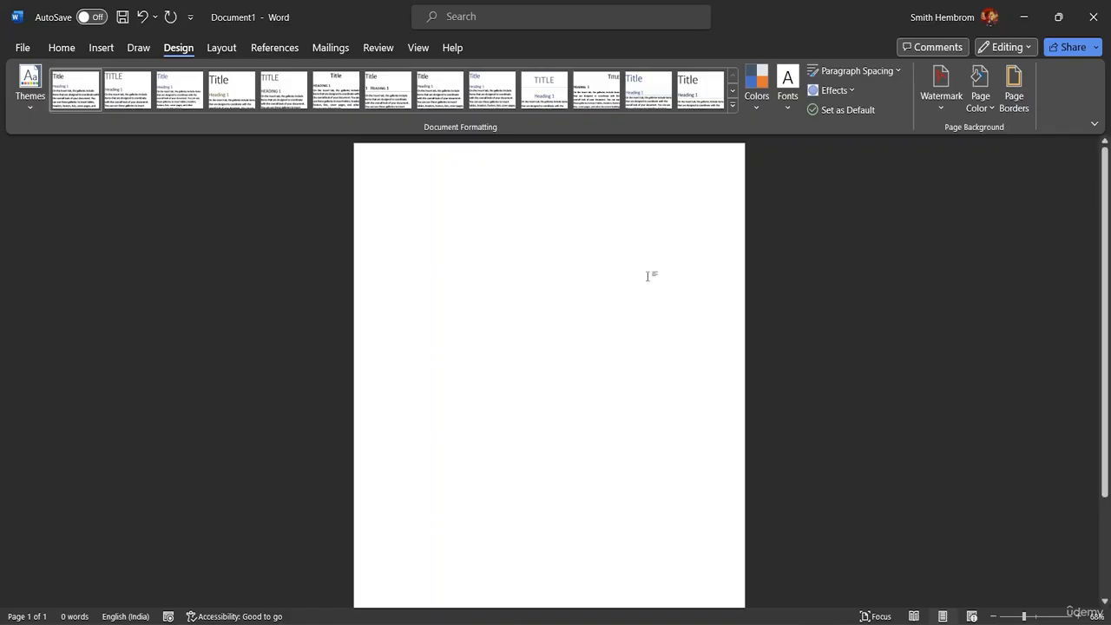
Step: Put pexels-meike-18276320 from the MS Word Advanced Resource File folder into the header
{"action": "double_click", "coordinate": [397, 173]}
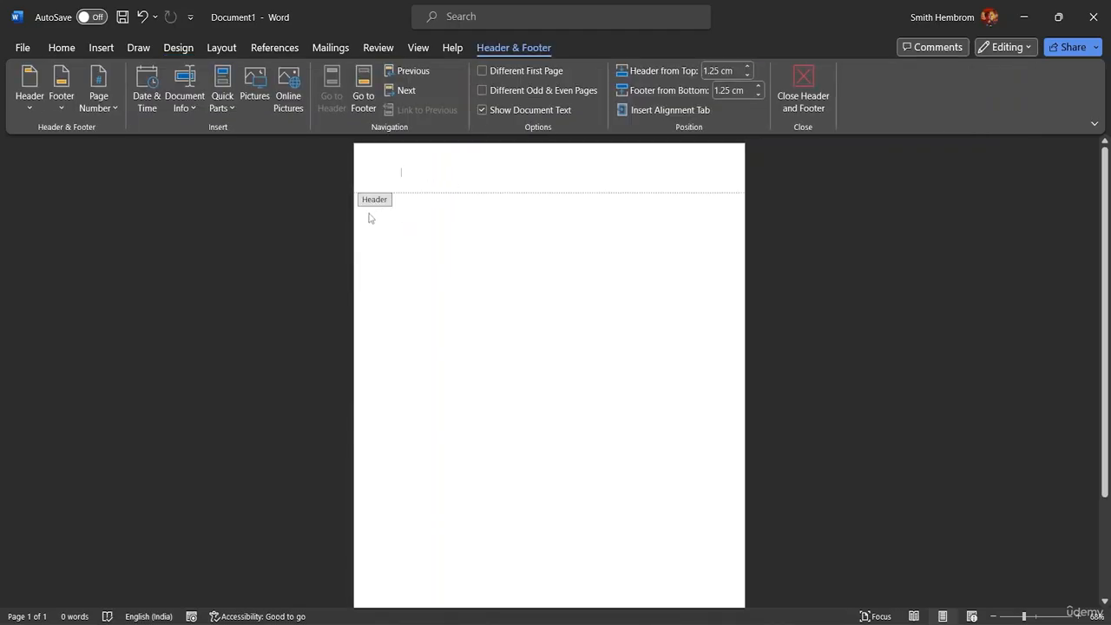
{"action": "scroll", "coordinate": [534, 254], "scroll_direction": "down", "scroll_amount": 3}
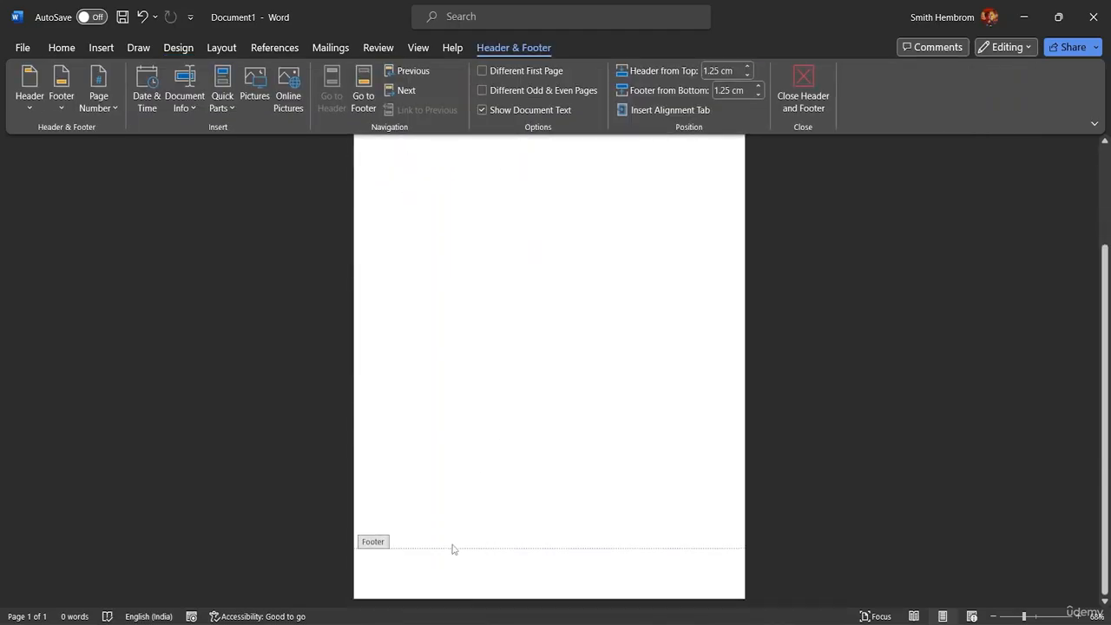
{"action": "scroll", "coordinate": [430, 443], "scroll_direction": "up", "scroll_amount": 3}
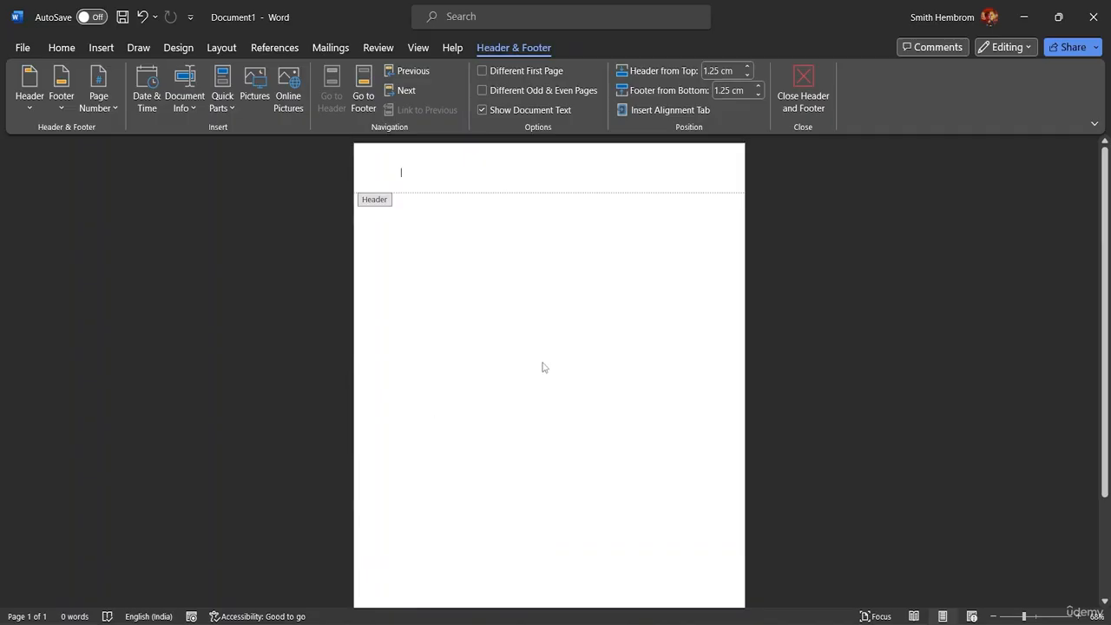
{"action": "left_click", "coordinate": [102, 47]}
{"action": "left_click", "coordinate": [175, 103]}
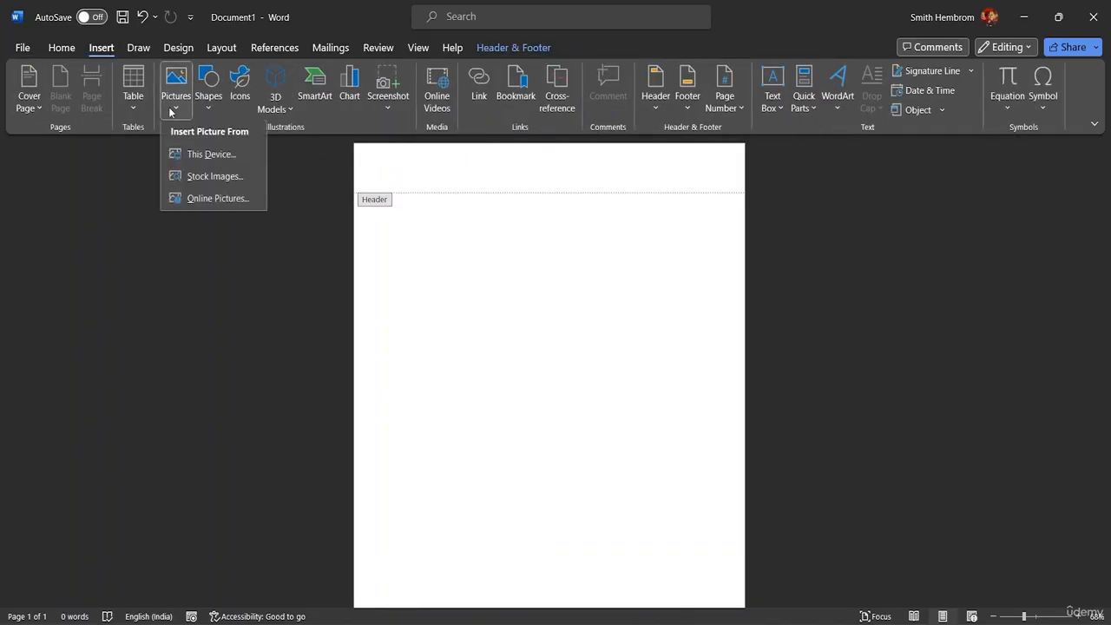
{"action": "left_click", "coordinate": [196, 161]}
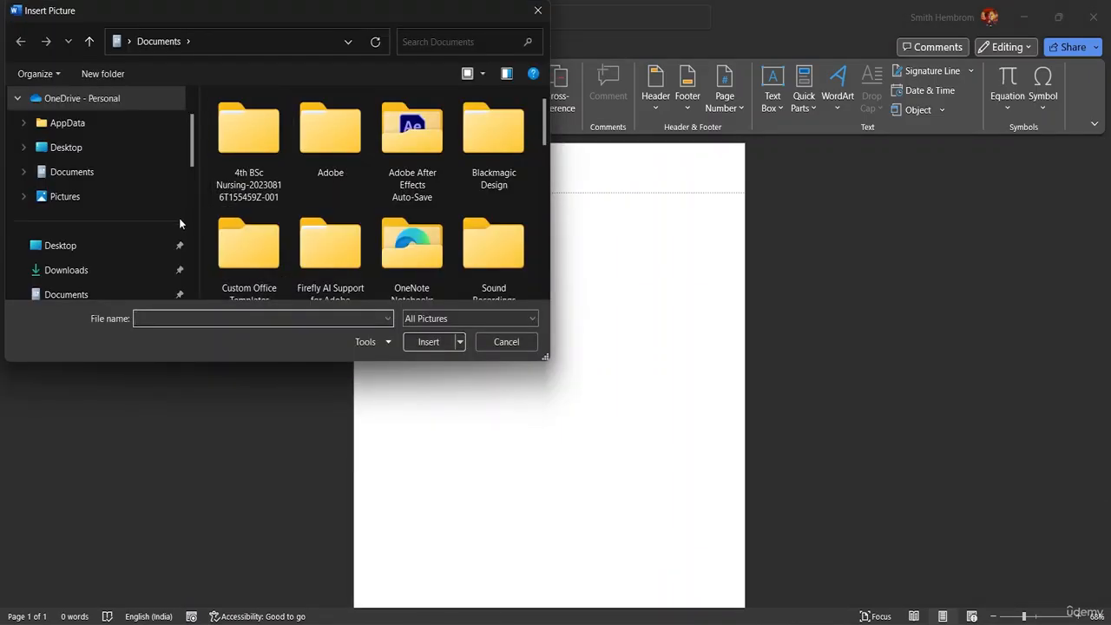
{"action": "left_click", "coordinate": [139, 270]}
{"action": "scroll", "coordinate": [139, 225], "scroll_direction": "down", "scroll_amount": 3}
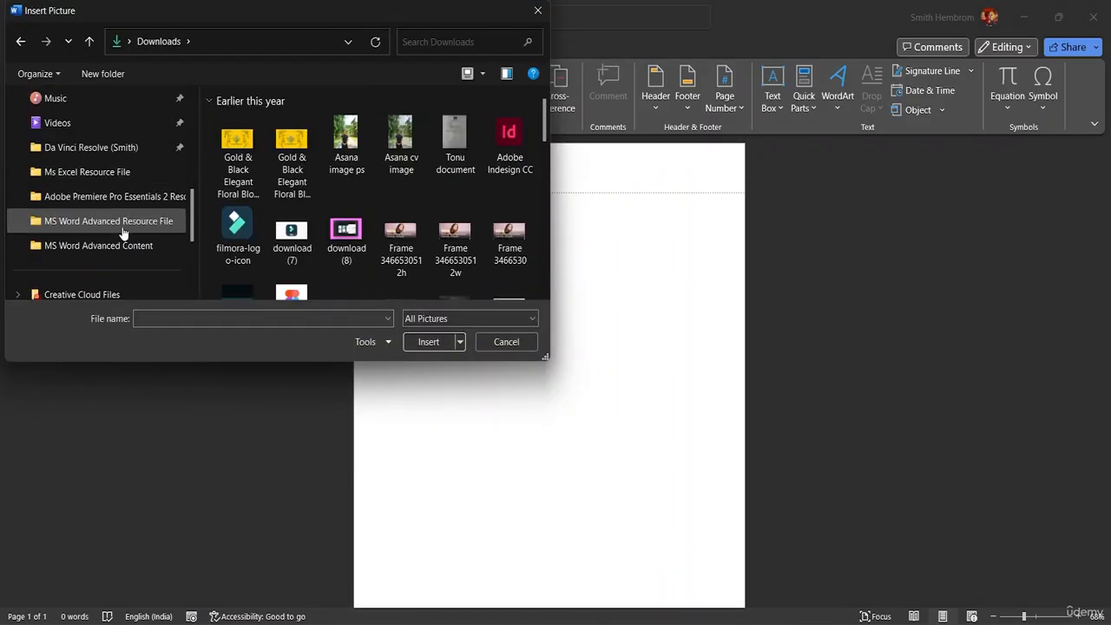
{"action": "left_click", "coordinate": [123, 230]}
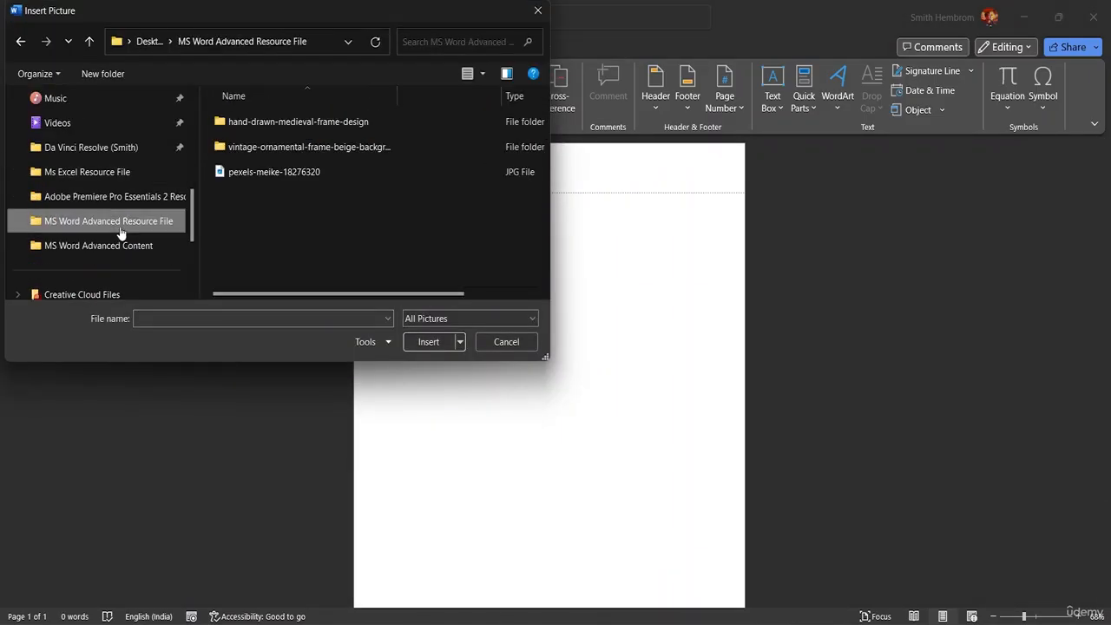
{"action": "left_click", "coordinate": [264, 174]}
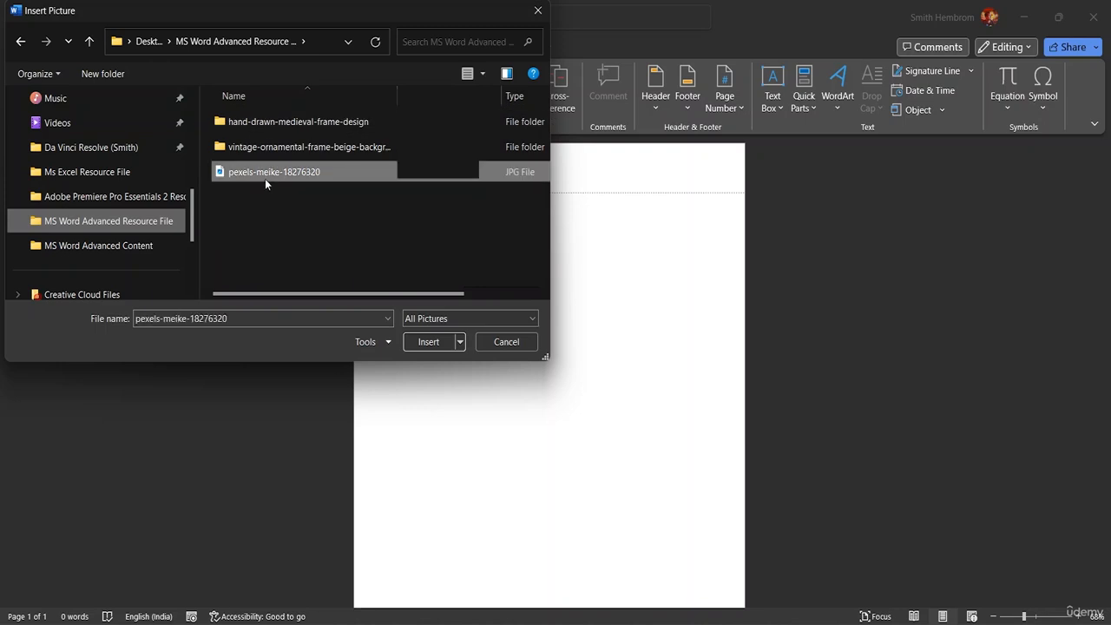
{"action": "left_click", "coordinate": [428, 342]}
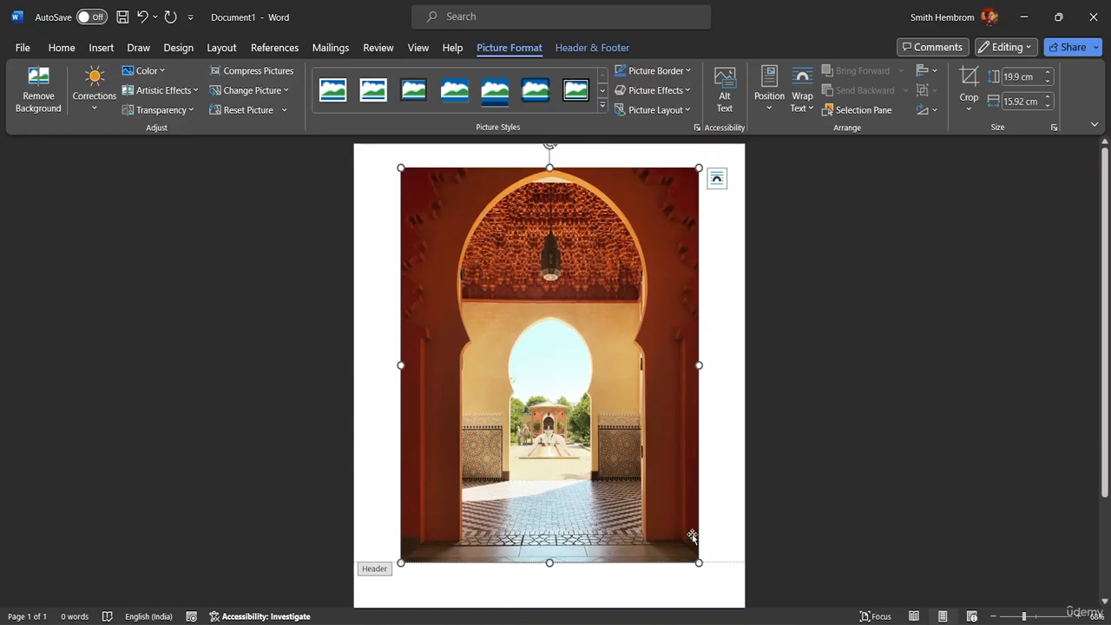
Step: Shrink the doorway photo to a 1.18 × 0.94 cm thumbnail at the header's left
{"action": "left_click_drag", "start_coordinate": [699, 563], "coordinate": [418, 192]}
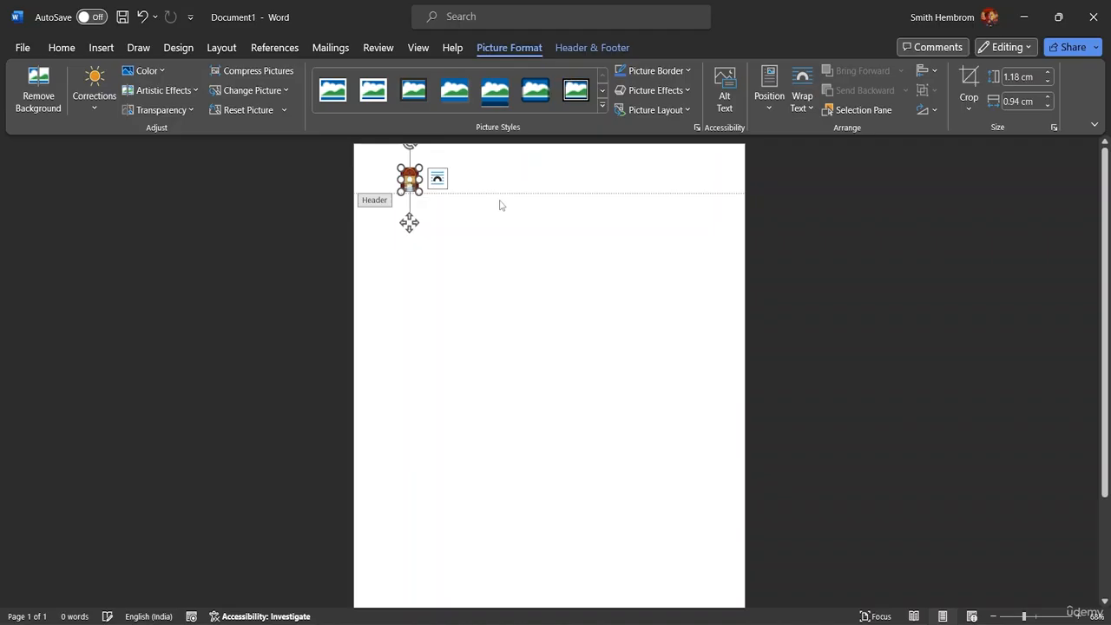
{"action": "left_click", "coordinate": [409, 223]}
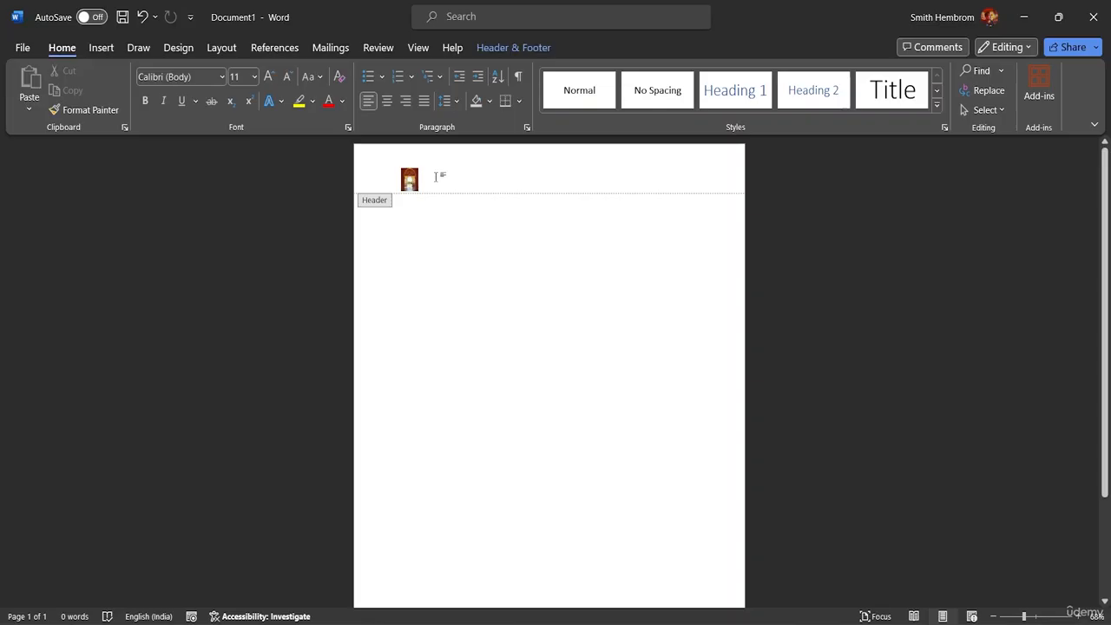
Step: Copy the thumbnail into a row of about ten across the header, deleting the stray second-line copy
{"action": "key", "text": "alt"}
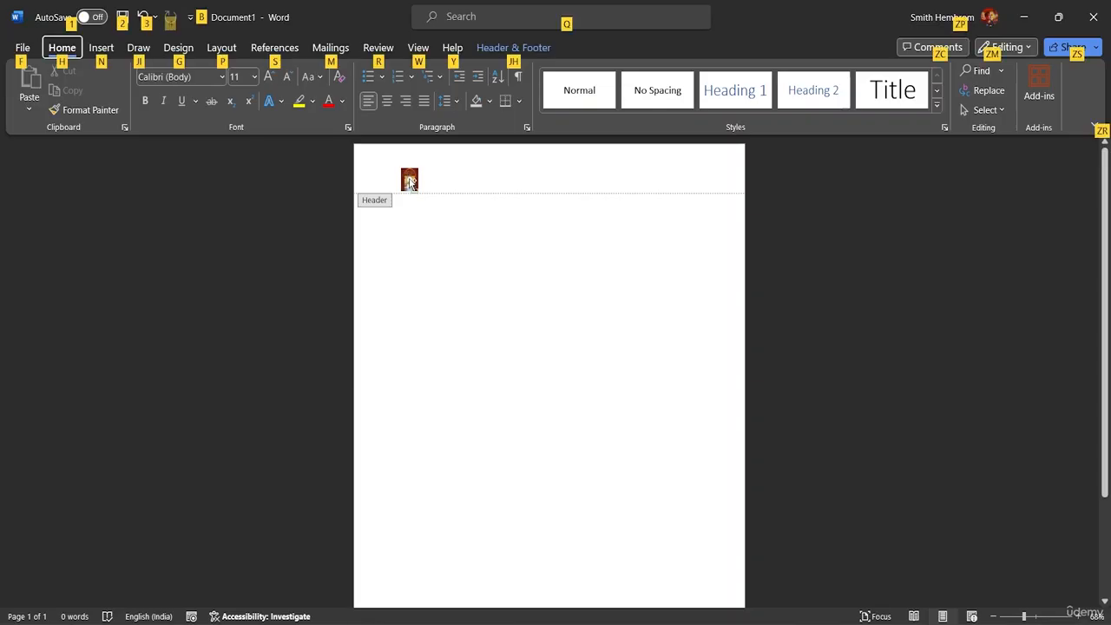
{"action": "left_click_drag", "start_coordinate": [410, 182], "coordinate": [689, 181]}
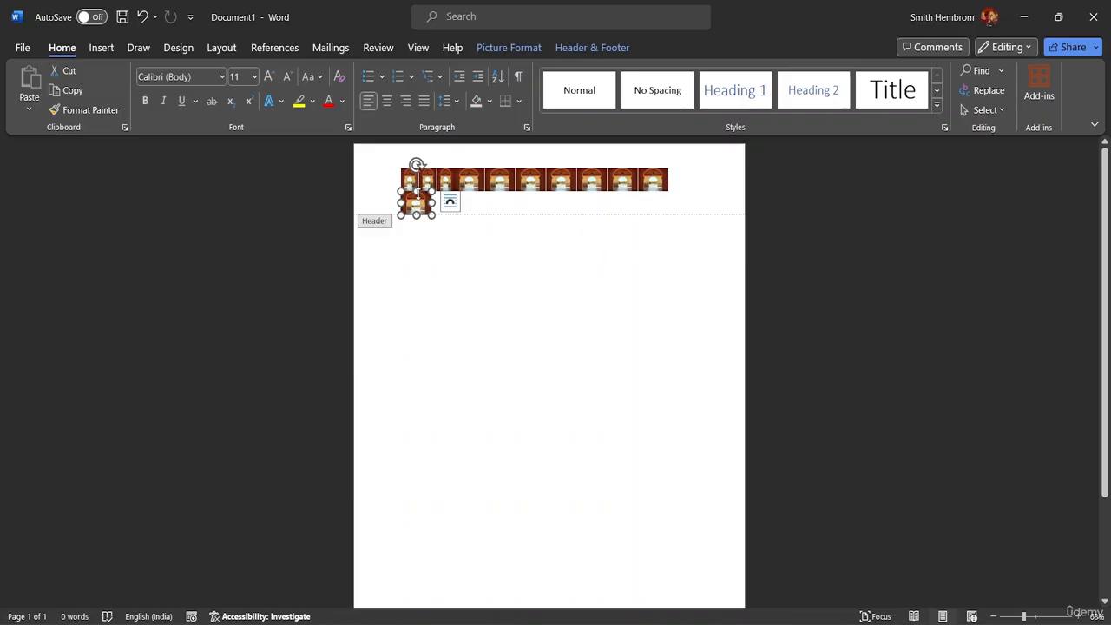
{"action": "left_click", "coordinate": [369, 178]}
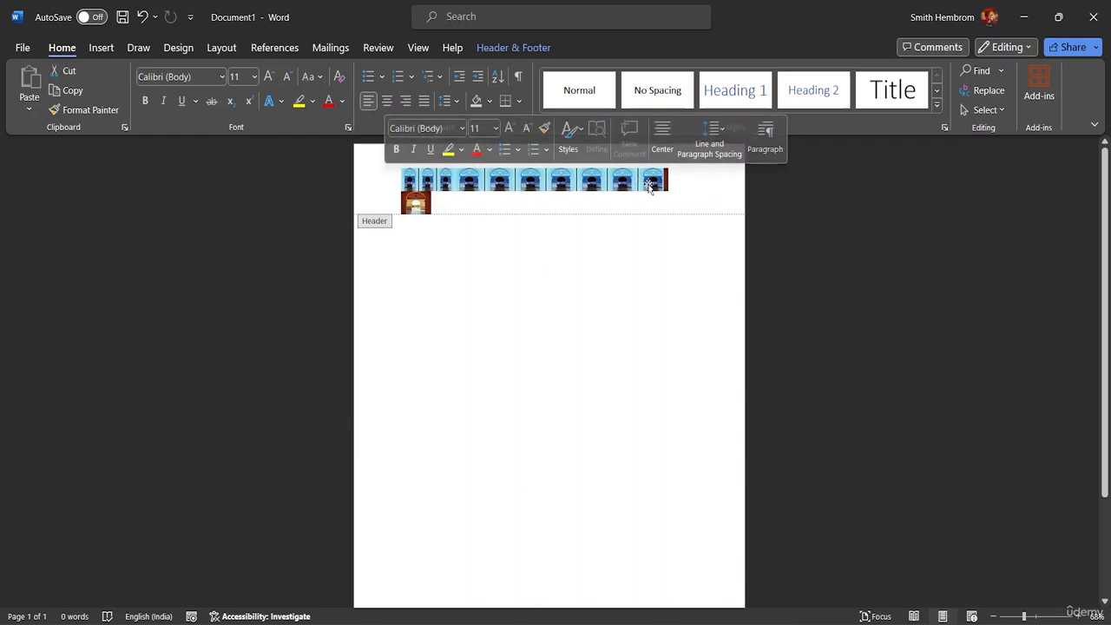
{"action": "left_click", "coordinate": [694, 200]}
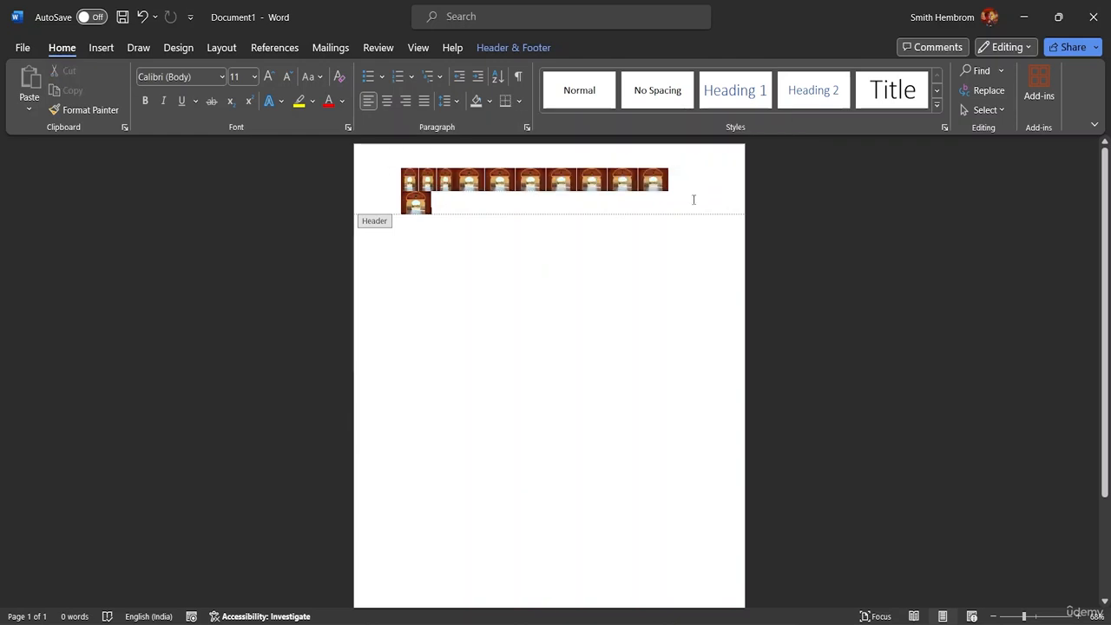
{"action": "left_click", "coordinate": [416, 204]}
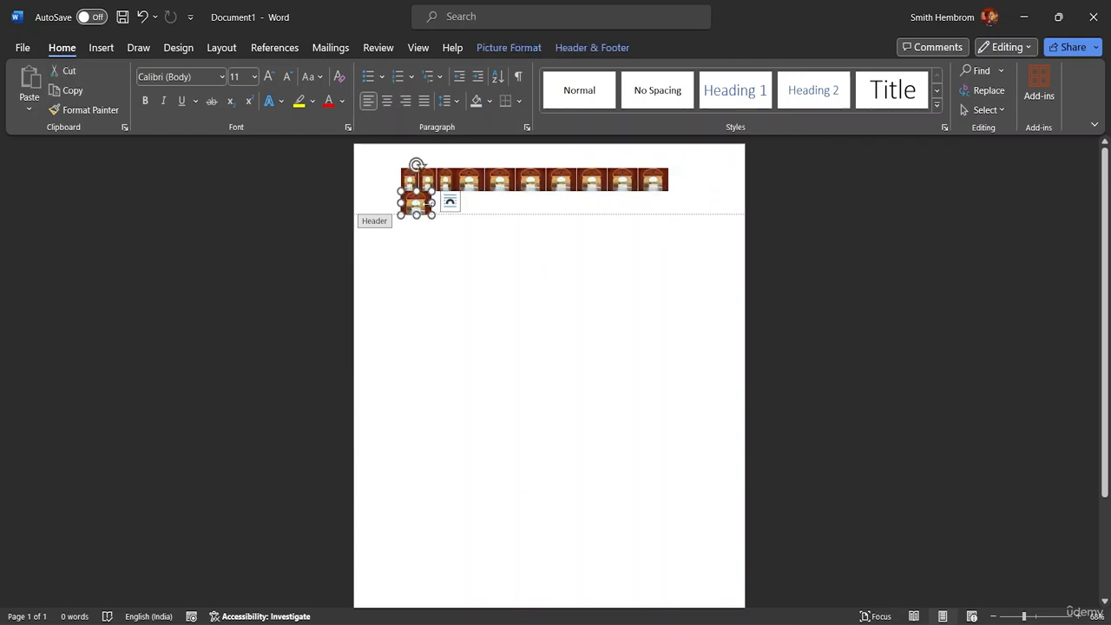
{"action": "key", "text": "Delete"}
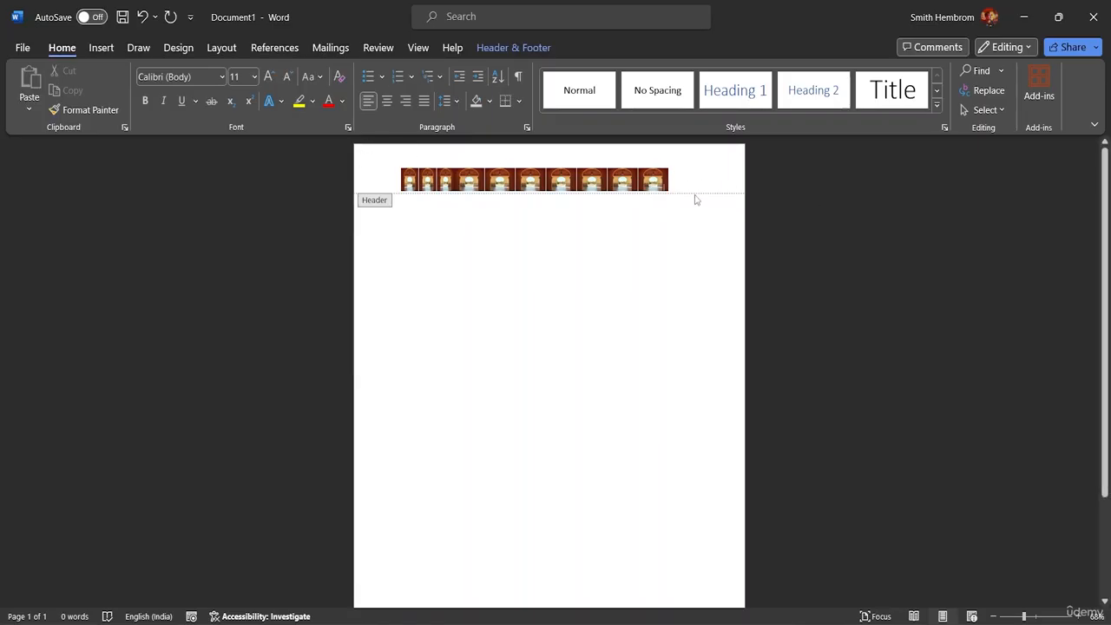
{"action": "left_click", "coordinate": [654, 179]}
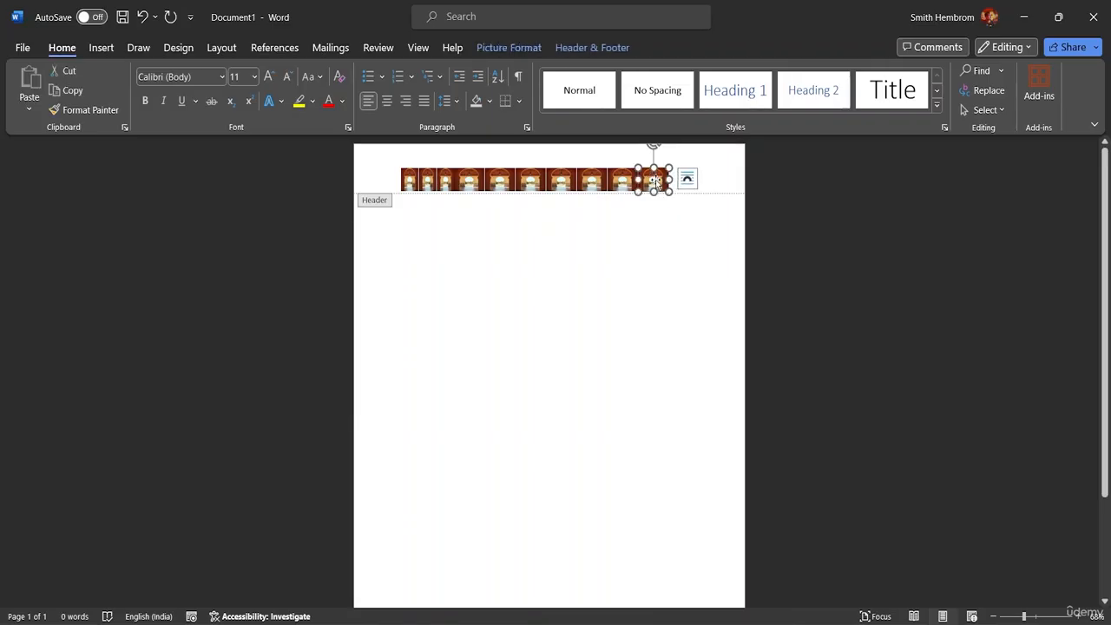
Step: Set the last header picture to Behind Text and move it to the row's right end
{"action": "left_click", "coordinate": [513, 48]}
{"action": "left_click", "coordinate": [808, 106]}
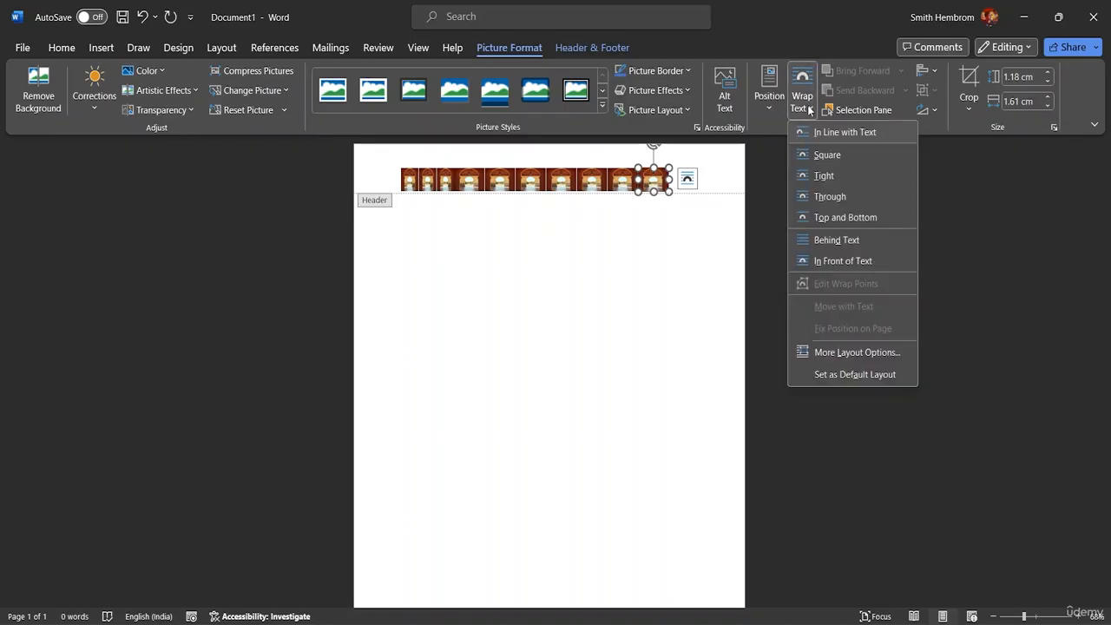
{"action": "left_click", "coordinate": [827, 240]}
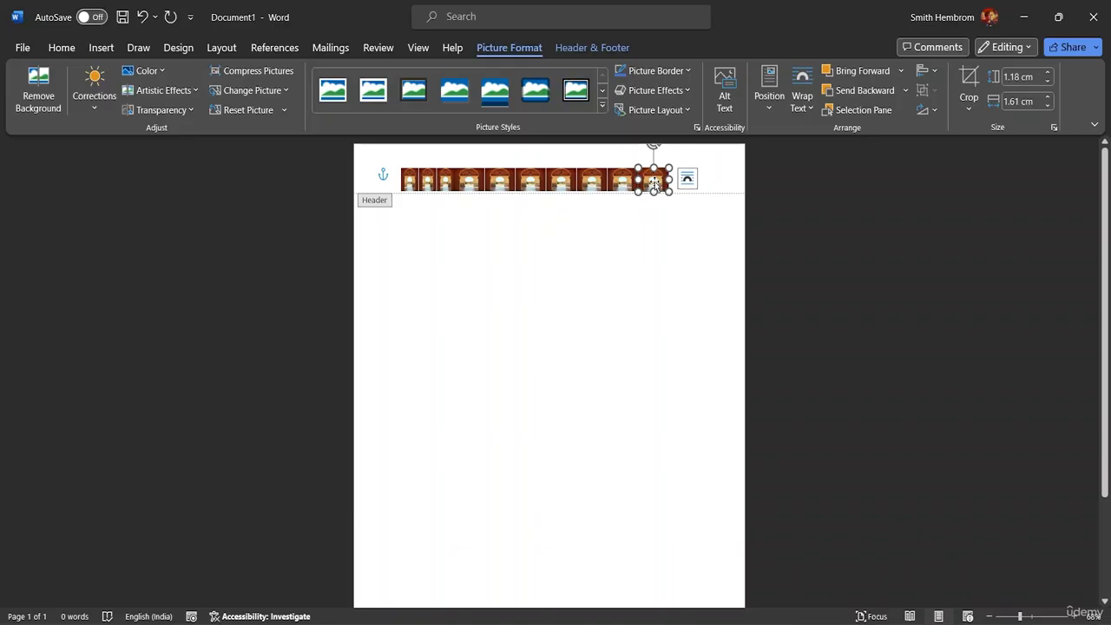
{"action": "mouse_move", "coordinate": [656, 182]}
{"action": "left_mouse_down"}
{"action": "mouse_move", "coordinate": [670, 180]}
{"action": "mouse_move", "coordinate": [665, 171]}
{"action": "mouse_move", "coordinate": [654, 182]}
{"action": "left_mouse_up"}
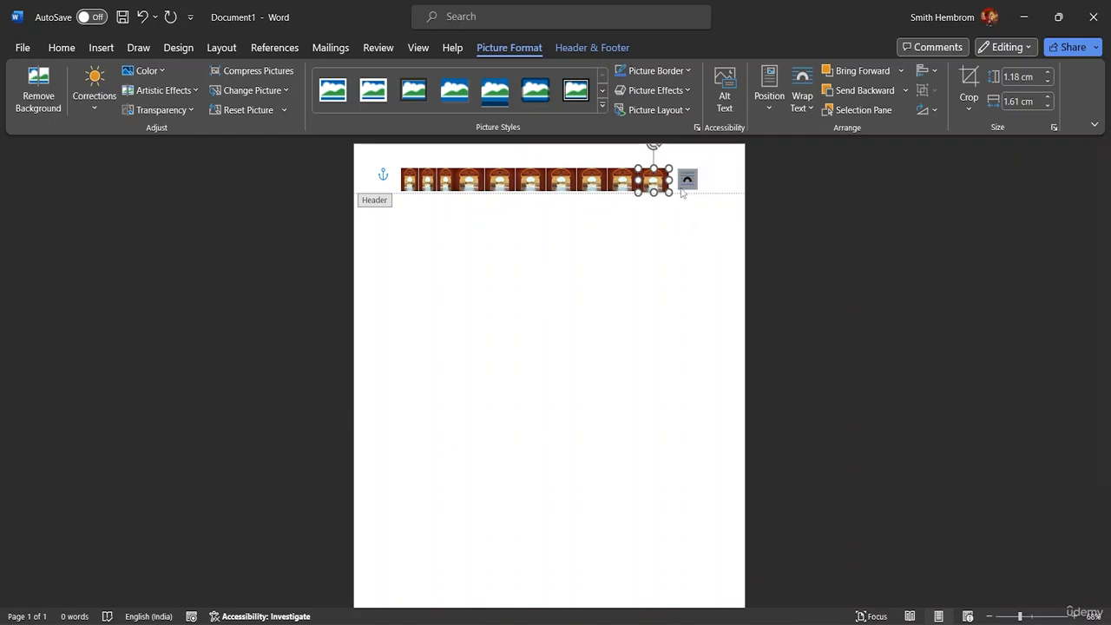
{"action": "left_click_drag", "start_coordinate": [654, 182], "coordinate": [682, 174]}
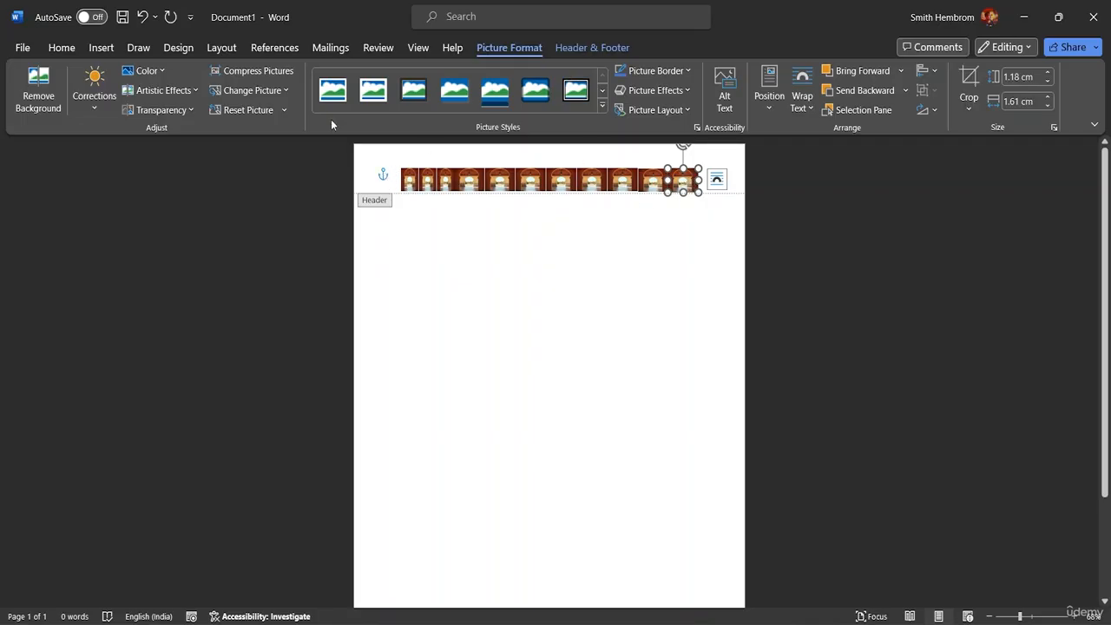
{"action": "left_click", "coordinate": [63, 48]}
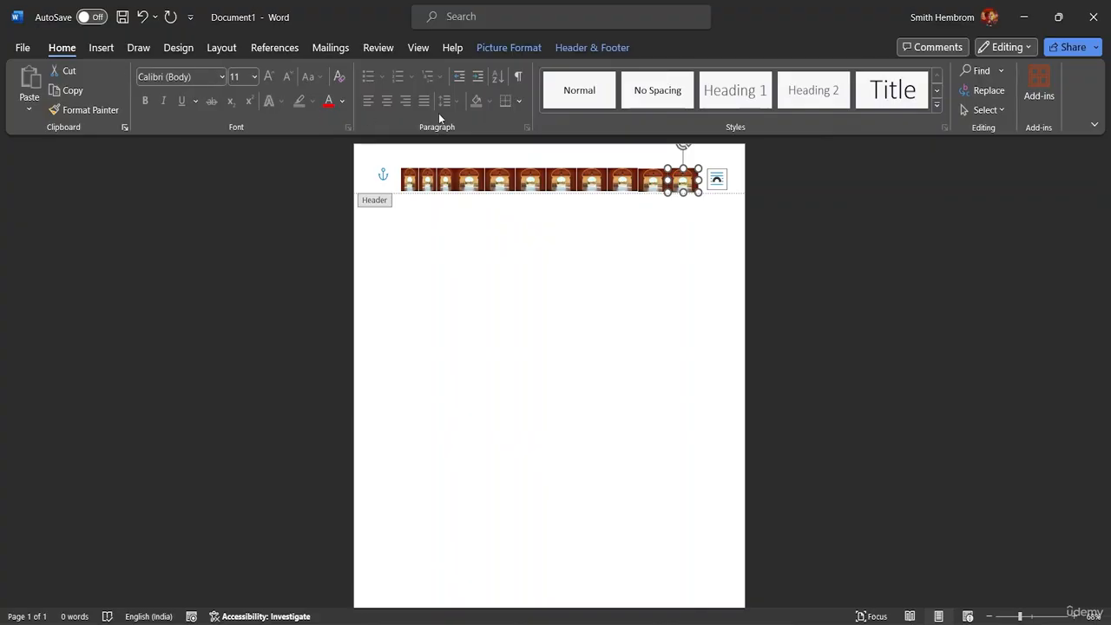
{"action": "left_click", "coordinate": [990, 110]}
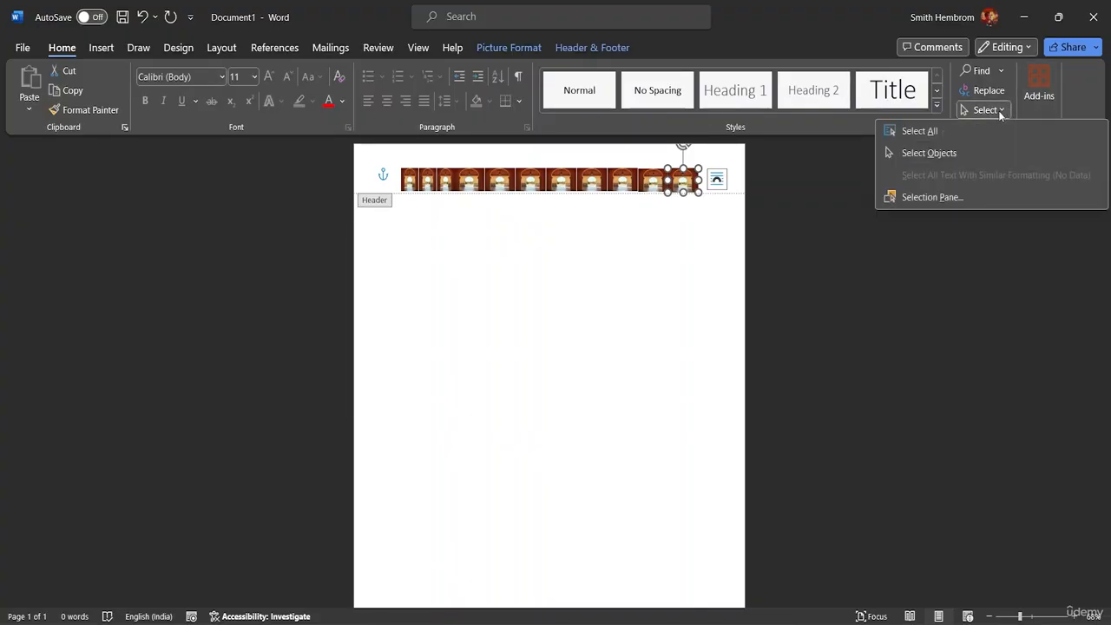
{"action": "left_click", "coordinate": [918, 151]}
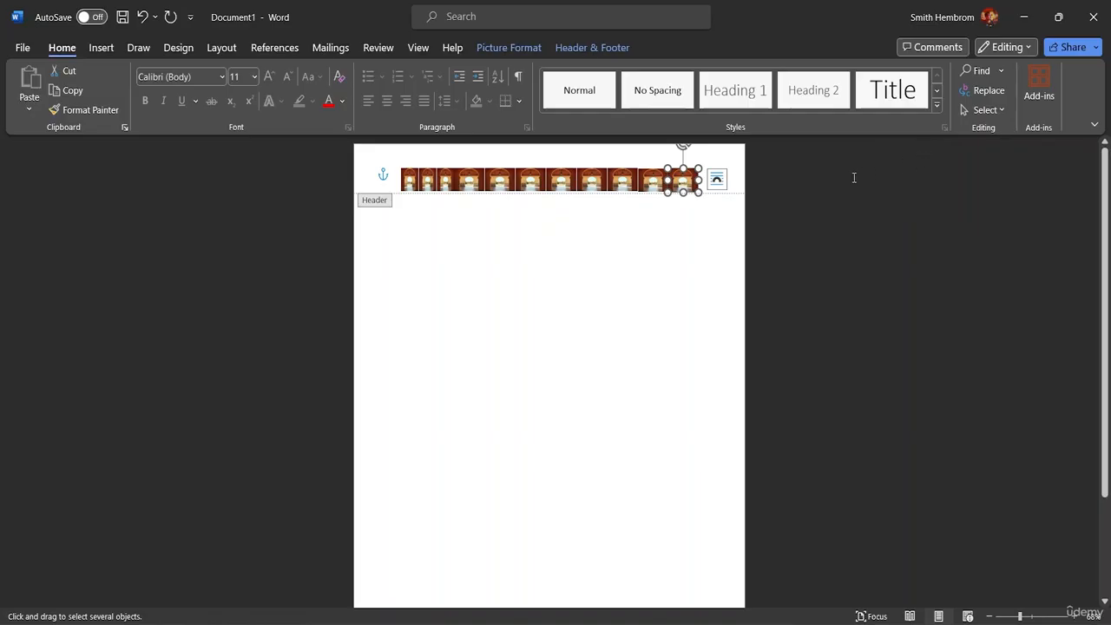
{"action": "left_click_drag", "start_coordinate": [396, 157], "coordinate": [710, 178]}
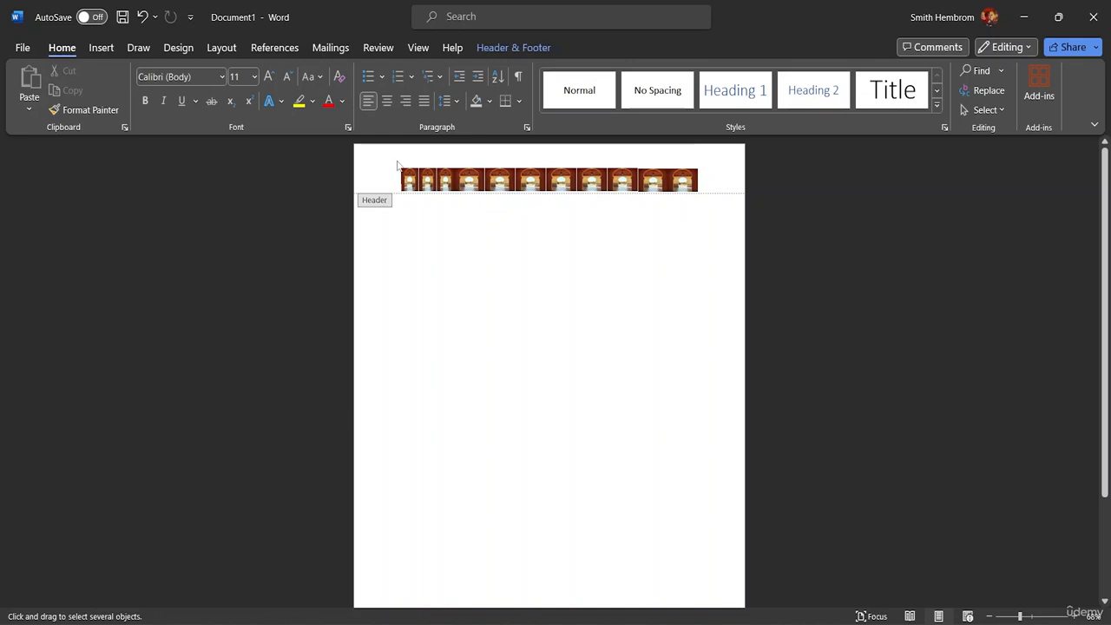
{"action": "left_click_drag", "start_coordinate": [397, 163], "coordinate": [709, 226]}
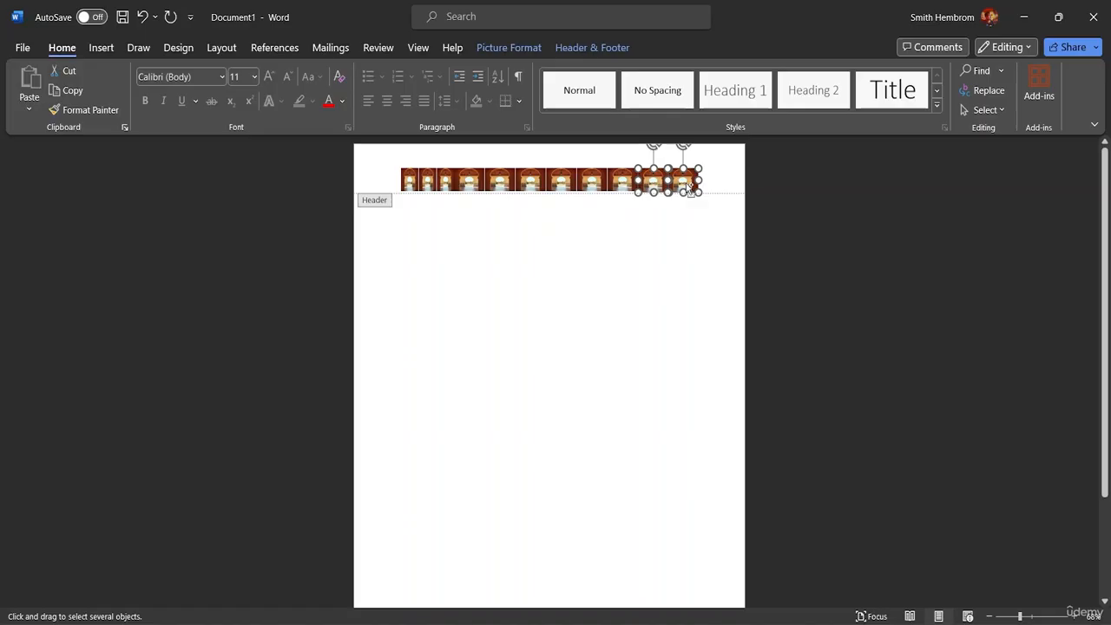
{"action": "left_click_drag", "start_coordinate": [690, 187], "coordinate": [696, 234]}
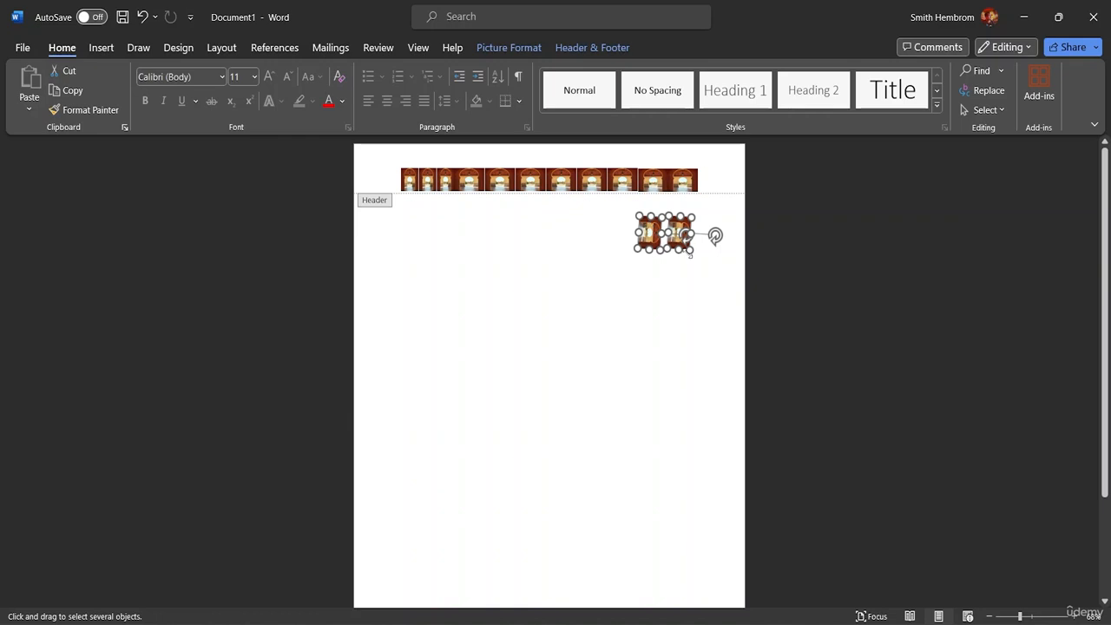
{"action": "key", "text": "Delete"}
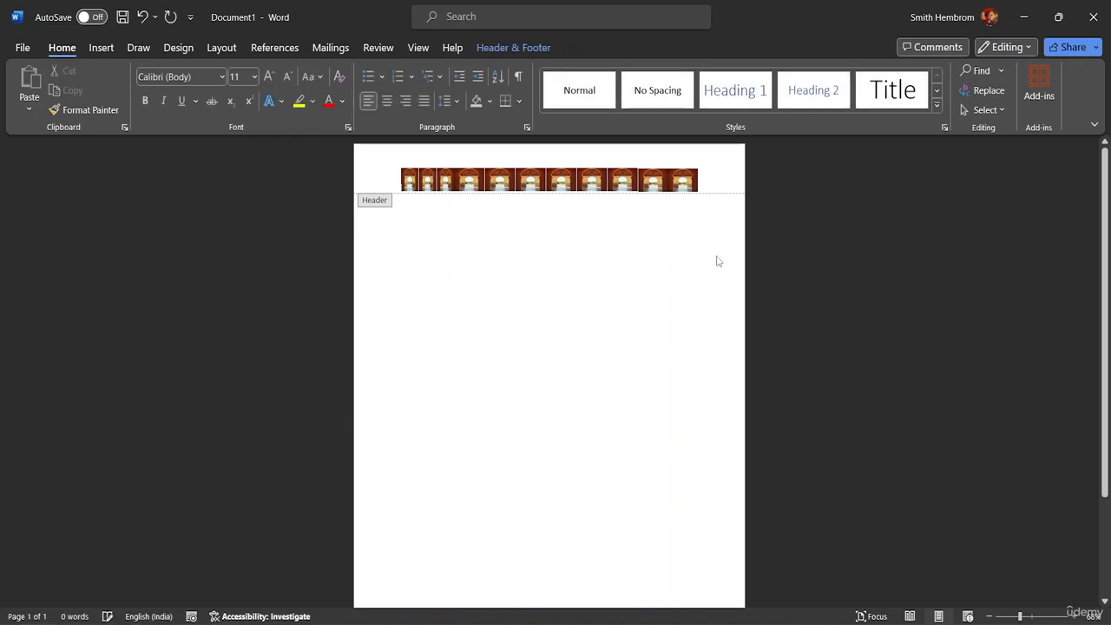
{"action": "left_click", "coordinate": [683, 181]}
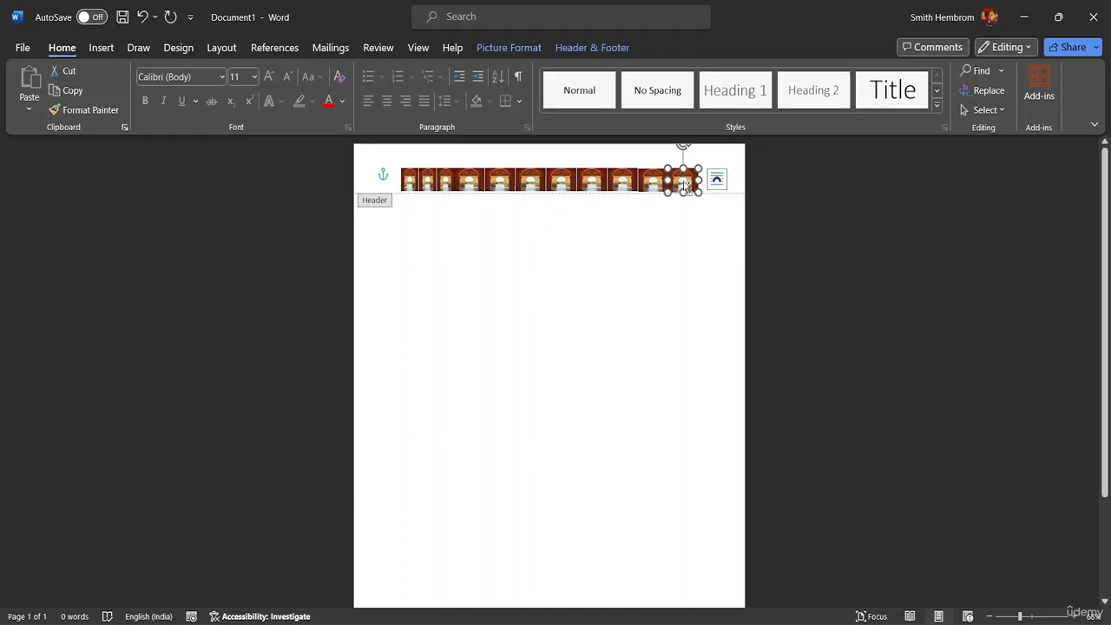
Step: Paste the arch picture into the body, rotate it 90°, and stack three copies below the header row's right end
{"action": "double_click", "coordinate": [685, 249]}
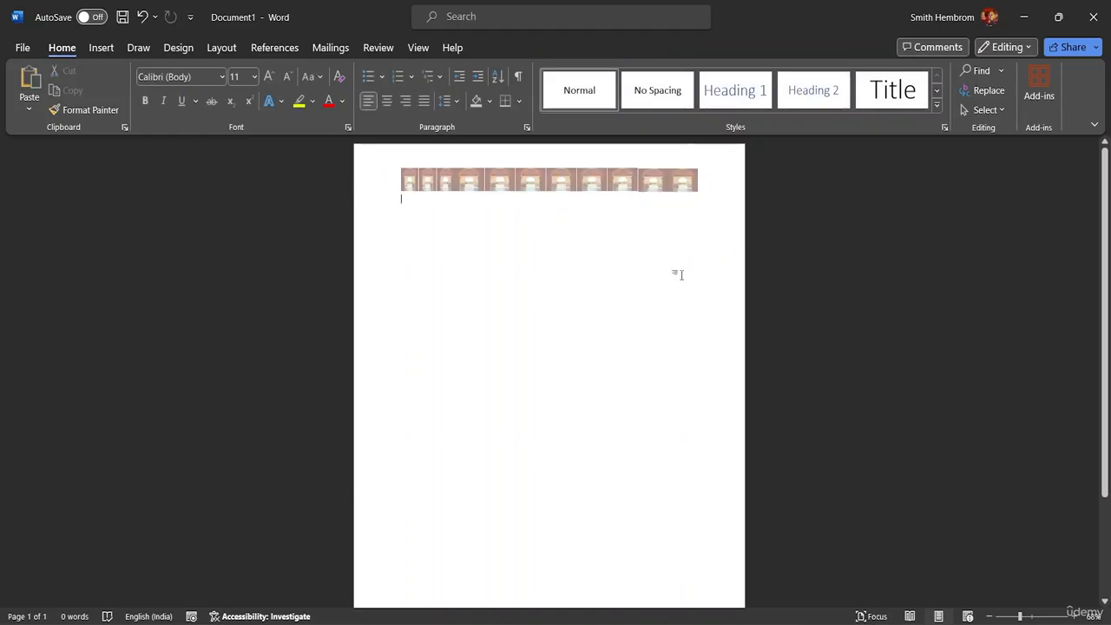
{"action": "key", "text": "ctrl+v"}
{"action": "left_click_drag", "start_coordinate": [419, 205], "coordinate": [685, 274]}
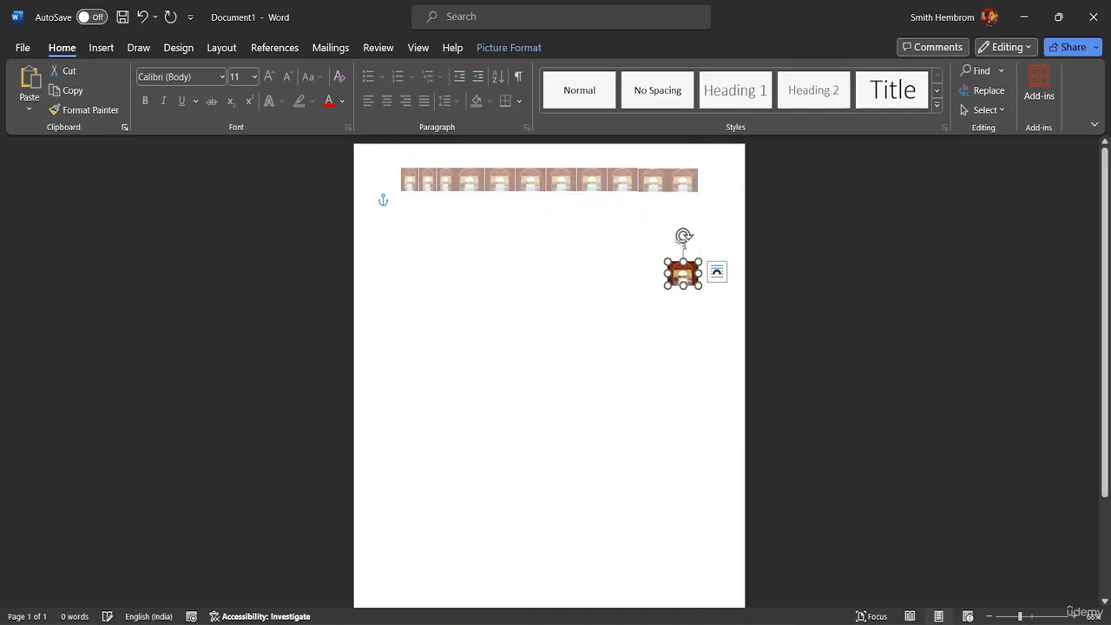
{"action": "left_click_drag", "start_coordinate": [684, 235], "coordinate": [722, 276]}
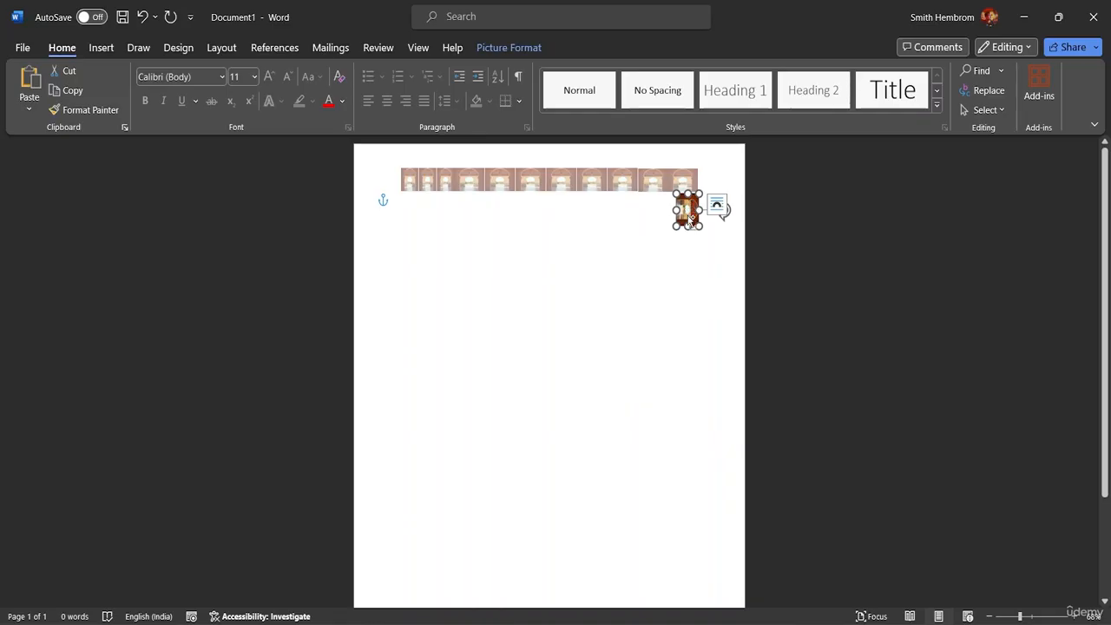
{"action": "left_click_drag", "start_coordinate": [687, 208], "coordinate": [686, 271]}
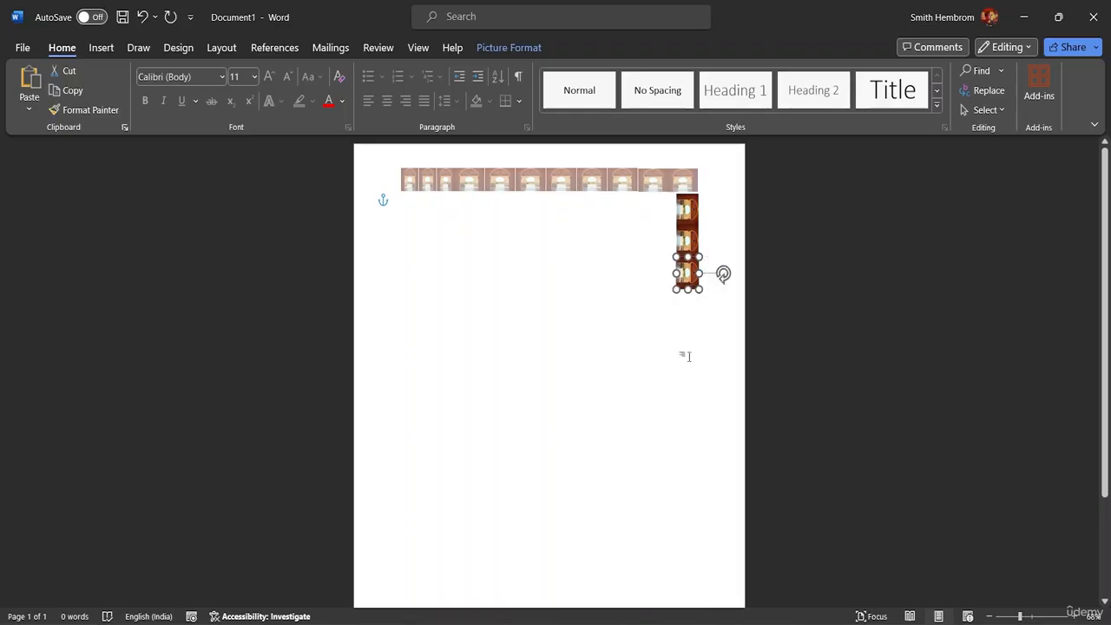
{"action": "left_click", "coordinate": [684, 347]}
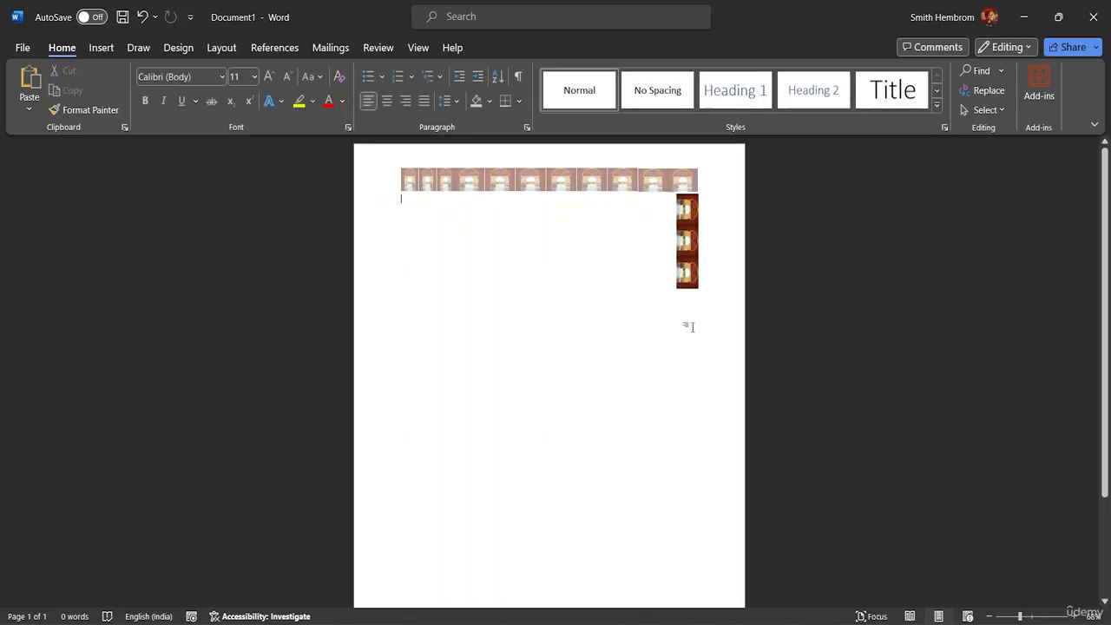
{"action": "left_click", "coordinate": [990, 110]}
Step: Turn on Select Objects and copy two pictures to lengthen the right strip
{"action": "left_click", "coordinate": [954, 156]}
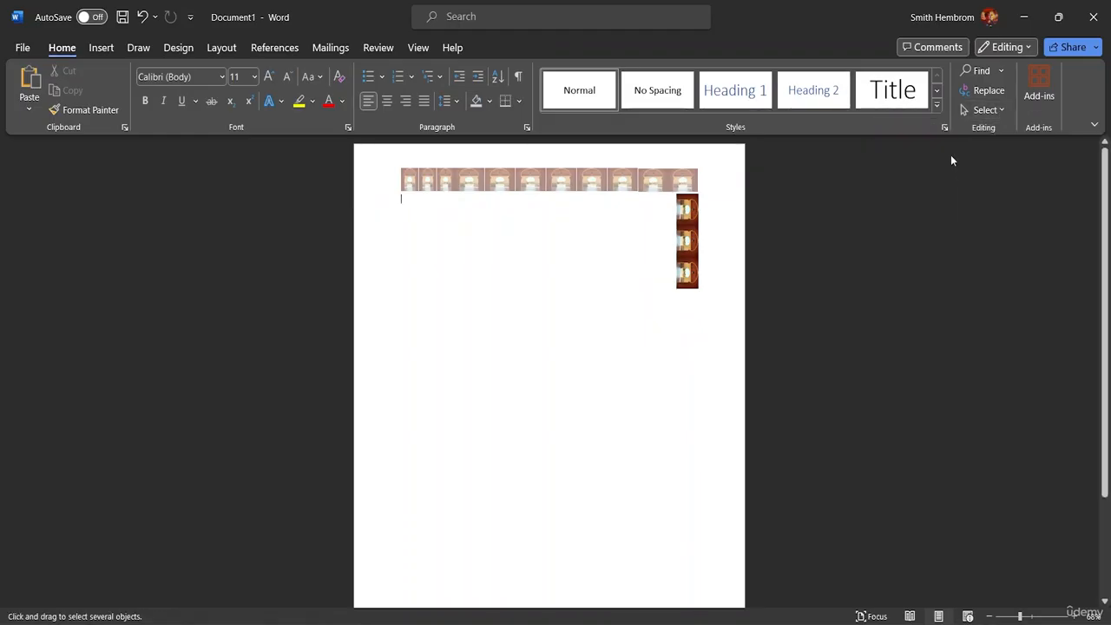
{"action": "left_click", "coordinate": [985, 110]}
{"action": "left_click", "coordinate": [919, 153]}
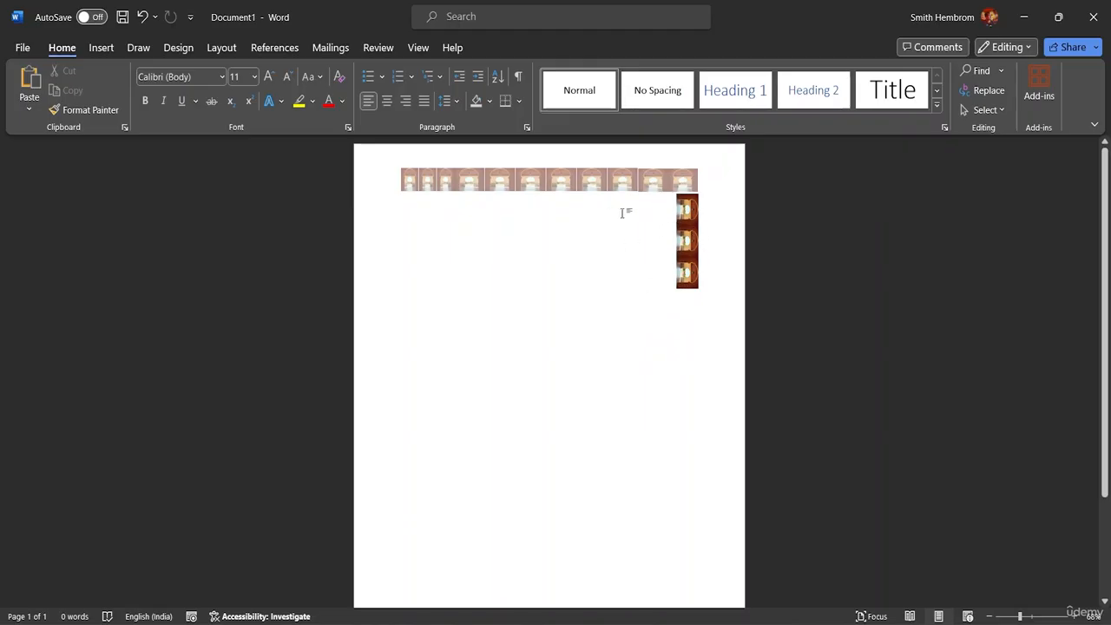
{"action": "left_click", "coordinate": [985, 111]}
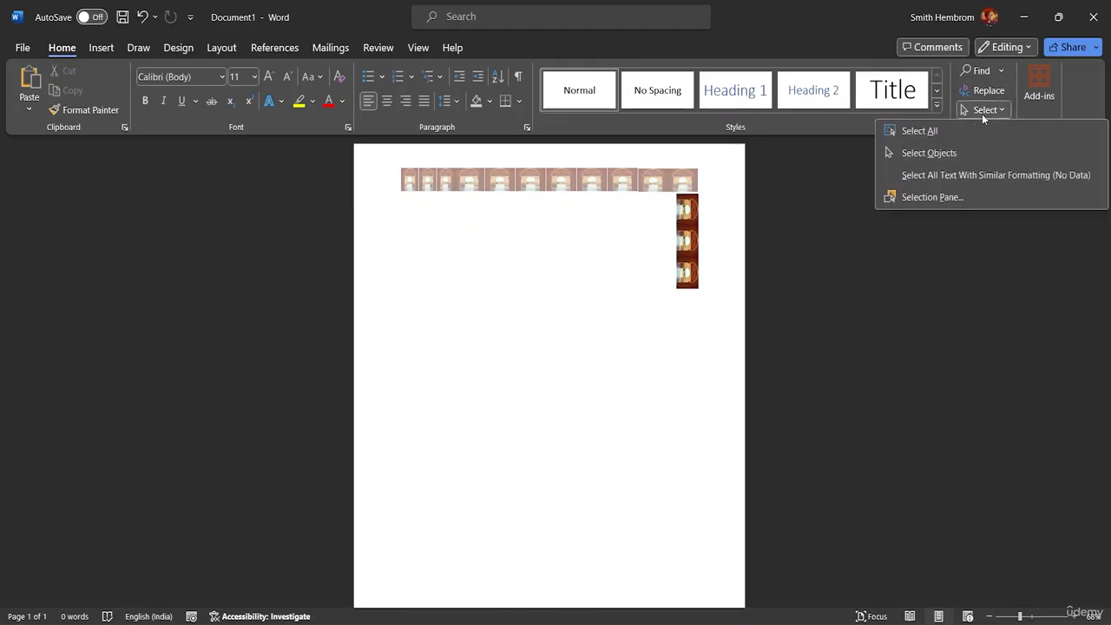
{"action": "left_click", "coordinate": [929, 153]}
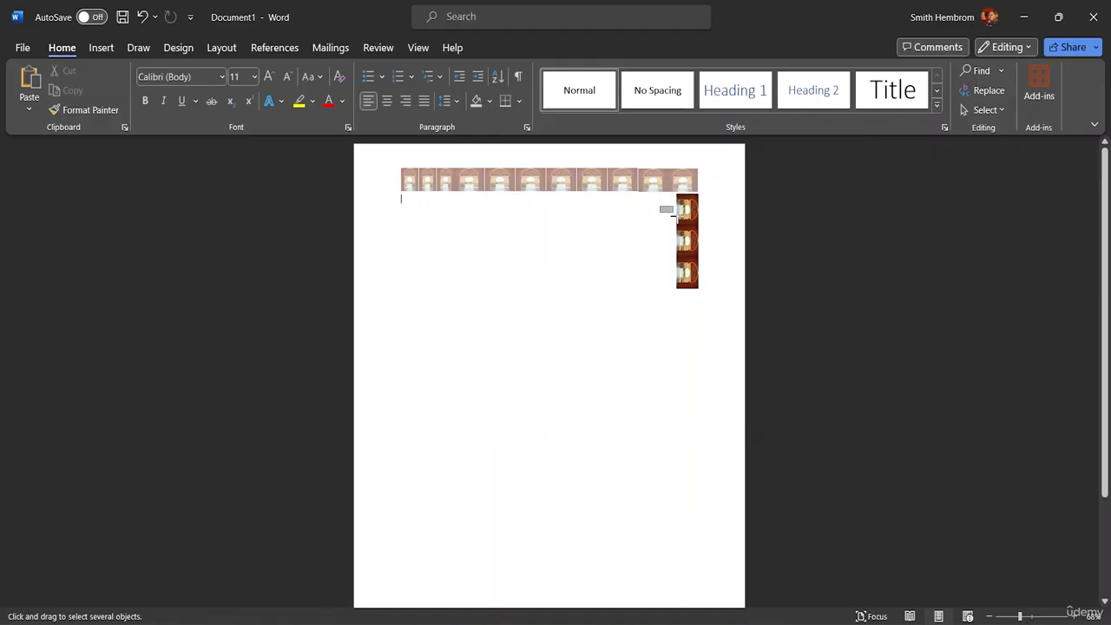
{"action": "left_click_drag", "start_coordinate": [665, 212], "coordinate": [702, 323]}
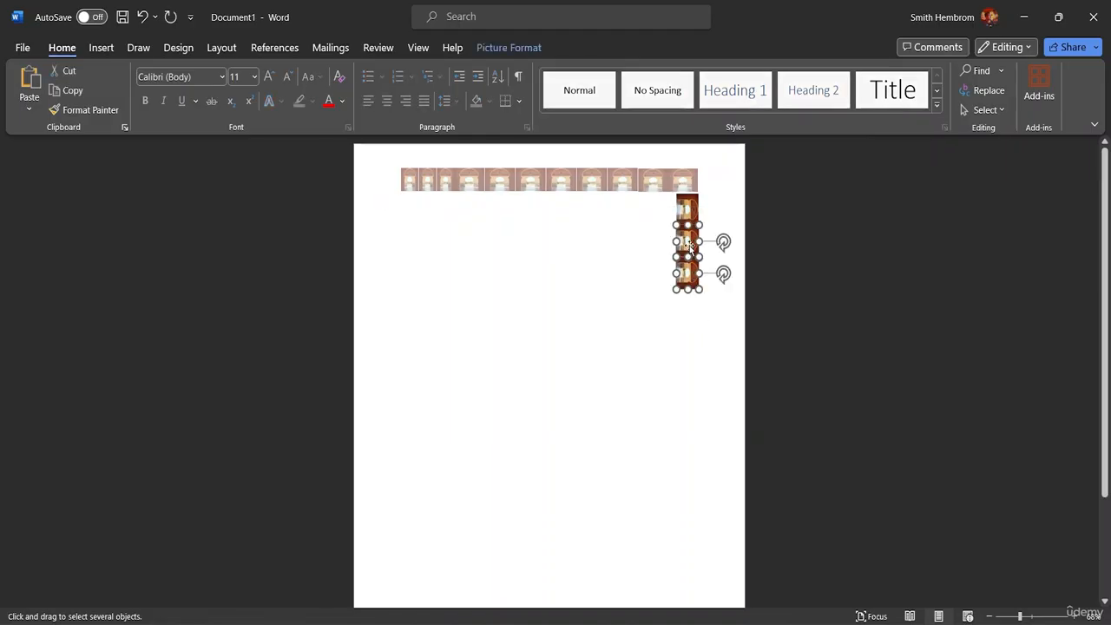
{"action": "left_click_drag", "start_coordinate": [695, 259], "coordinate": [692, 299]}
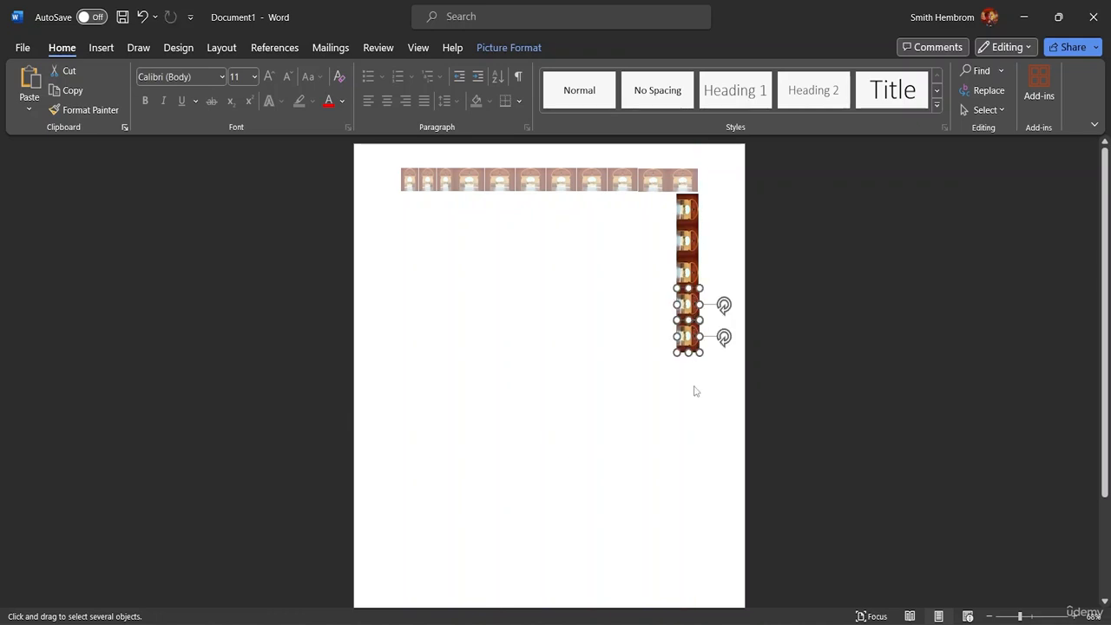
{"action": "left_click_drag", "start_coordinate": [695, 385], "coordinate": [675, 206]}
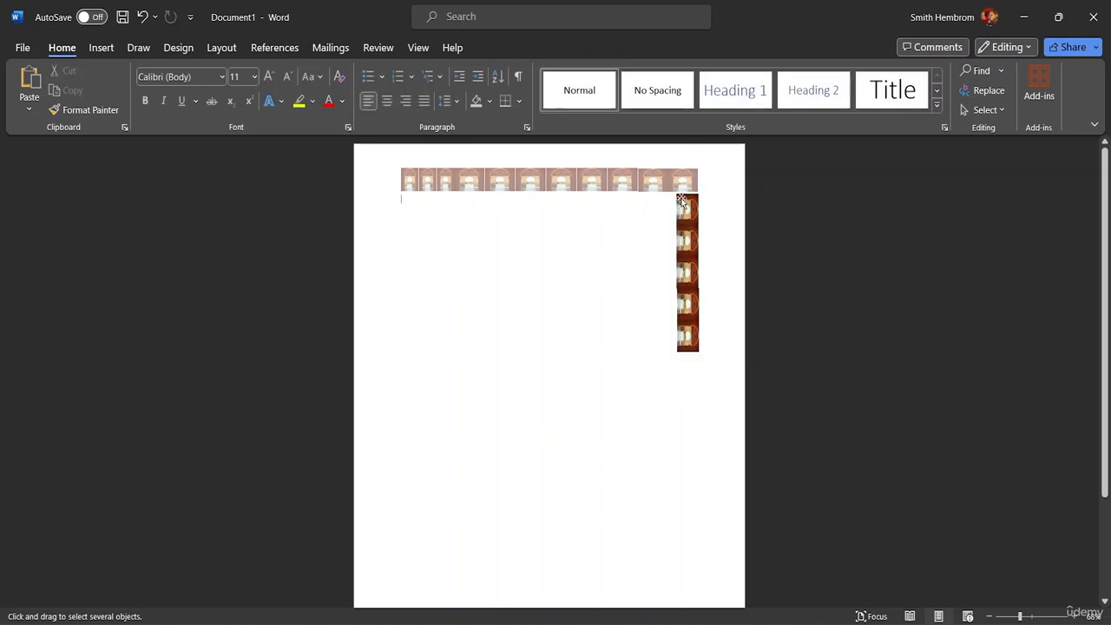
Step: Copy four more pictures downward so the right strip reaches the page bottom
{"action": "left_click_drag", "start_coordinate": [676, 338], "coordinate": [778, 204]}
{"action": "left_click_drag", "start_coordinate": [623, 209], "coordinate": [810, 429]}
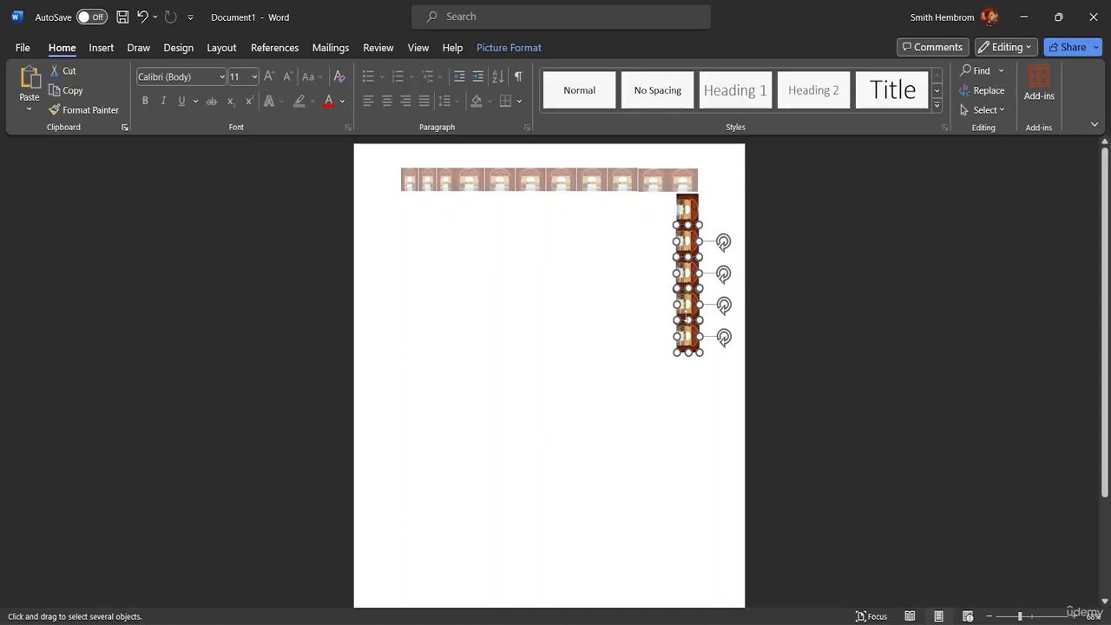
{"action": "left_click_drag", "start_coordinate": [695, 293], "coordinate": [693, 527]}
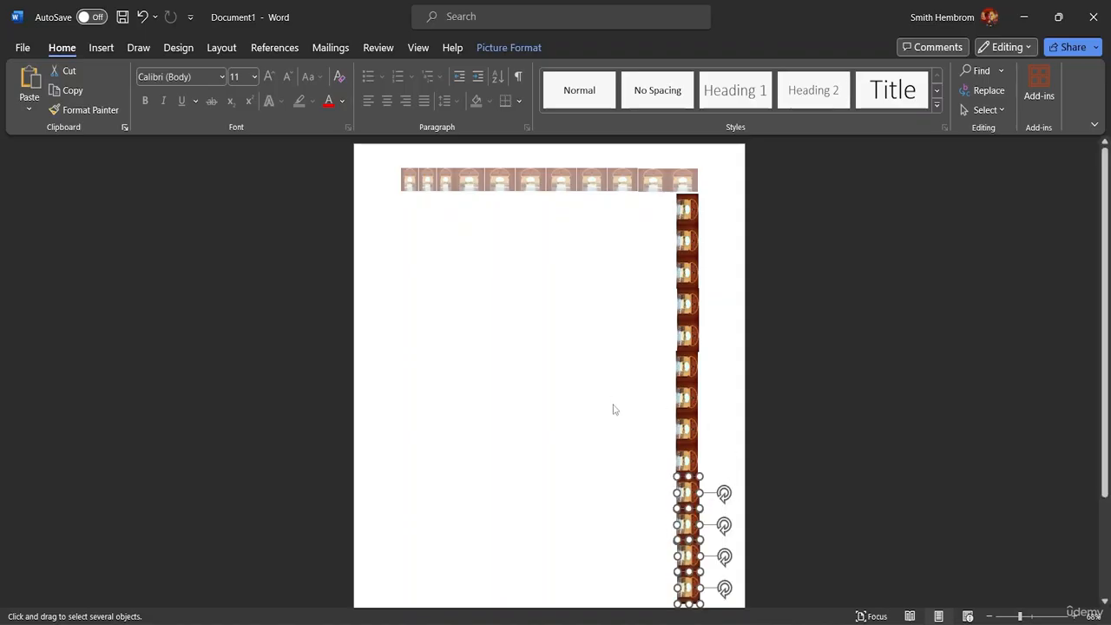
{"action": "left_click", "coordinate": [983, 110]}
{"action": "left_click", "coordinate": [952, 131]}
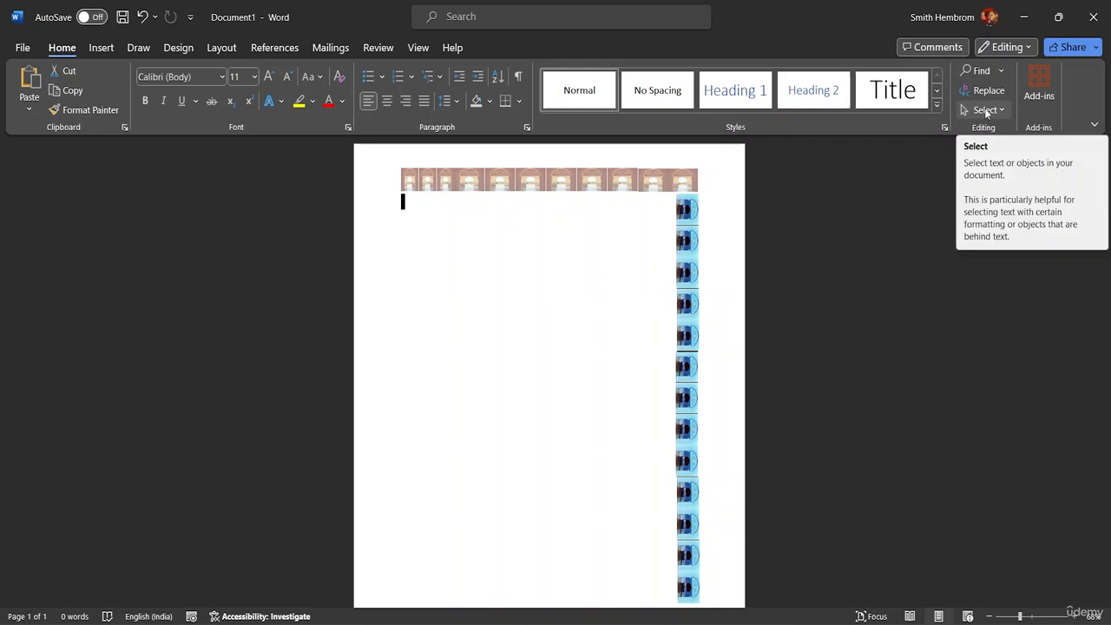
Step: Raise the corner picture of the header row, from inside the header, to line up with the row
{"action": "left_click", "coordinate": [720, 295]}
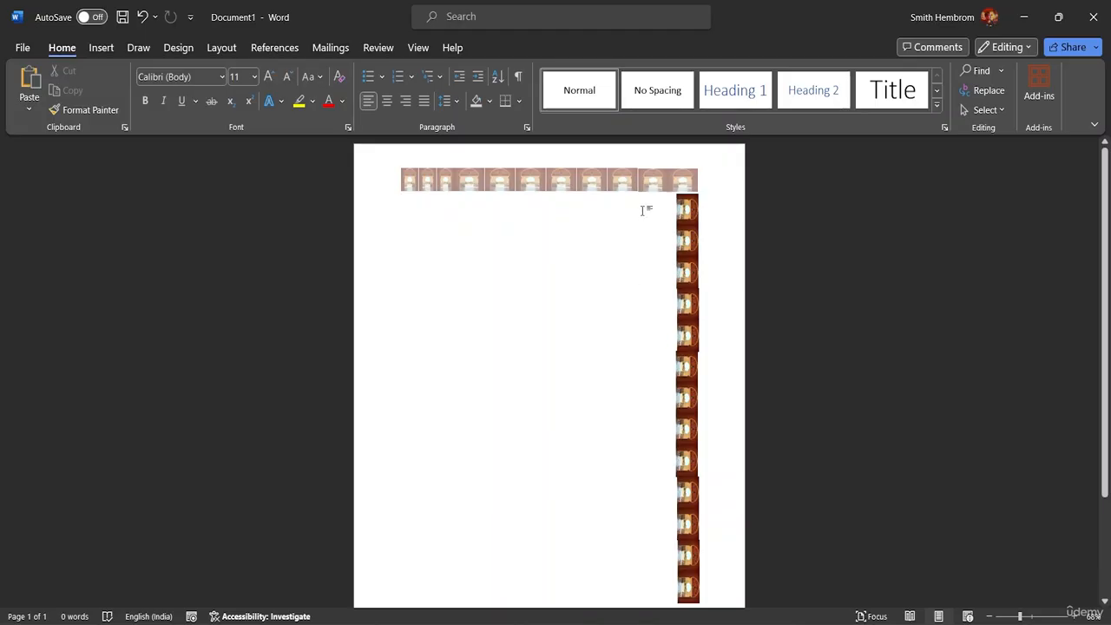
{"action": "left_click", "coordinate": [984, 110]}
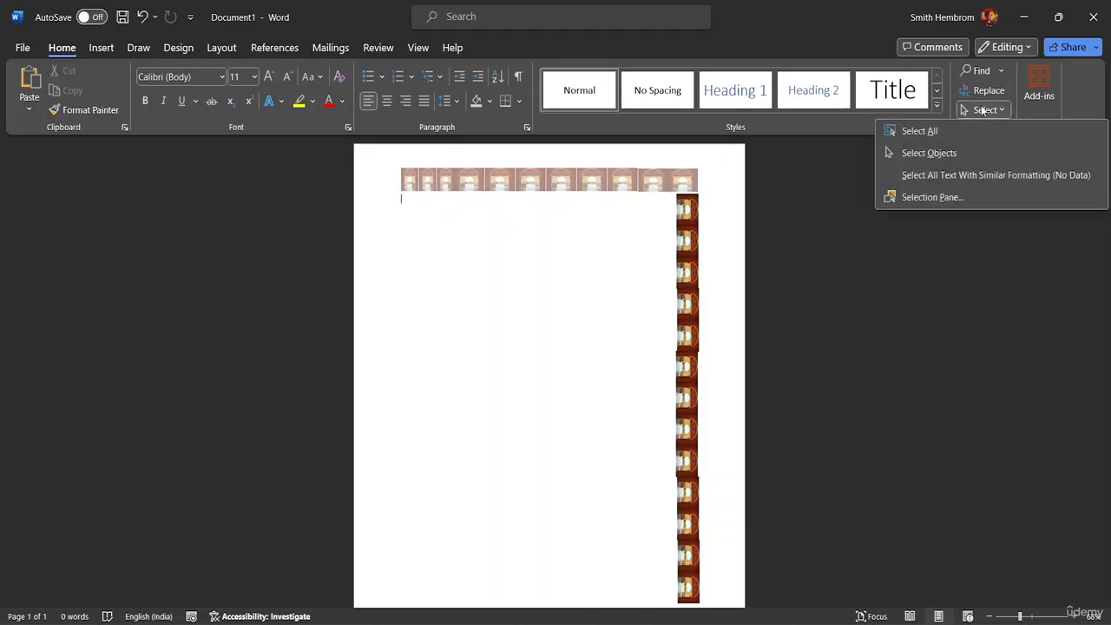
{"action": "left_click", "coordinate": [956, 154]}
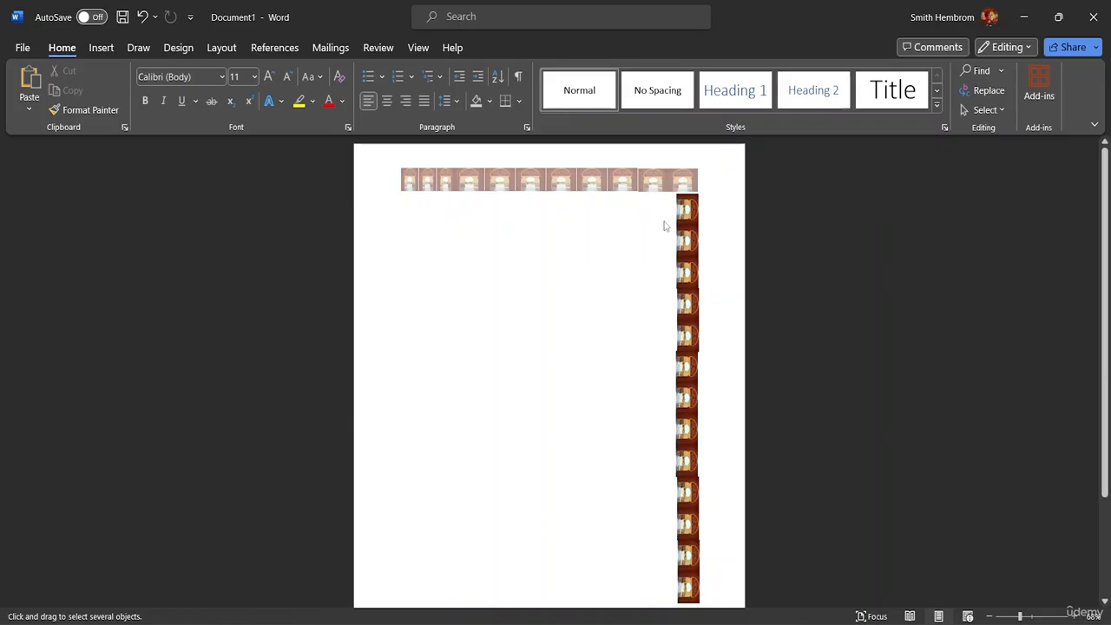
{"action": "mouse_move", "coordinate": [658, 215]}
{"action": "left_mouse_down"}
{"action": "mouse_move", "coordinate": [724, 208]}
{"action": "mouse_move", "coordinate": [735, 179]}
{"action": "mouse_move", "coordinate": [654, 224]}
{"action": "left_mouse_up"}
{"action": "left_click", "coordinate": [664, 184]}
{"action": "mouse_move", "coordinate": [664, 184]}
{"action": "left_mouse_down"}
{"action": "mouse_move", "coordinate": [680, 198]}
{"action": "mouse_move", "coordinate": [657, 178]}
{"action": "left_mouse_up"}
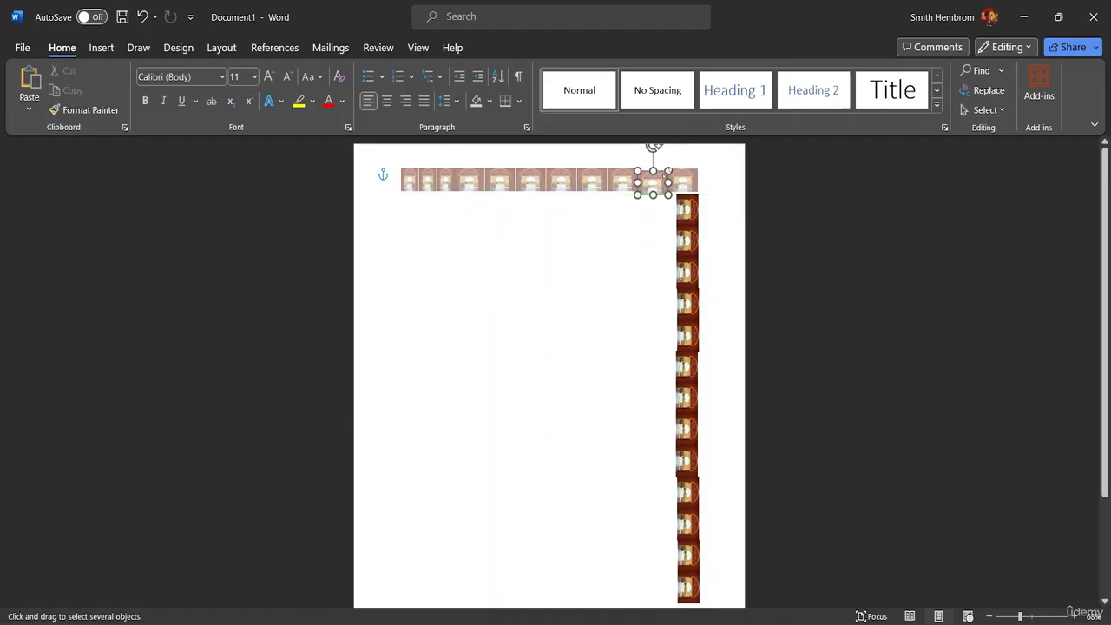
{"action": "left_click", "coordinate": [671, 222]}
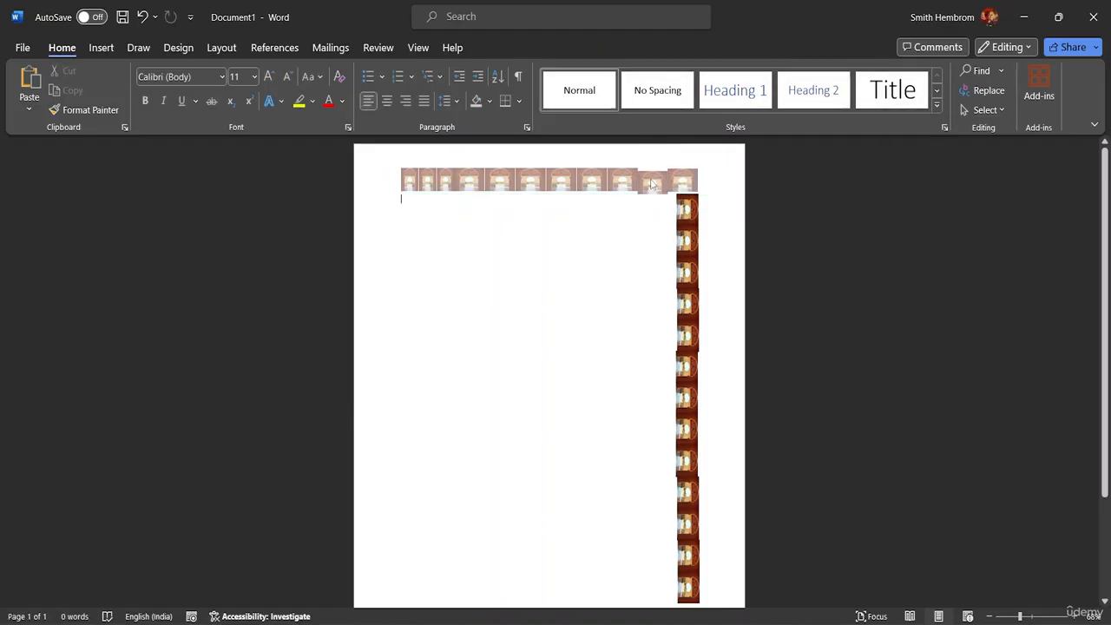
{"action": "double_click", "coordinate": [652, 186]}
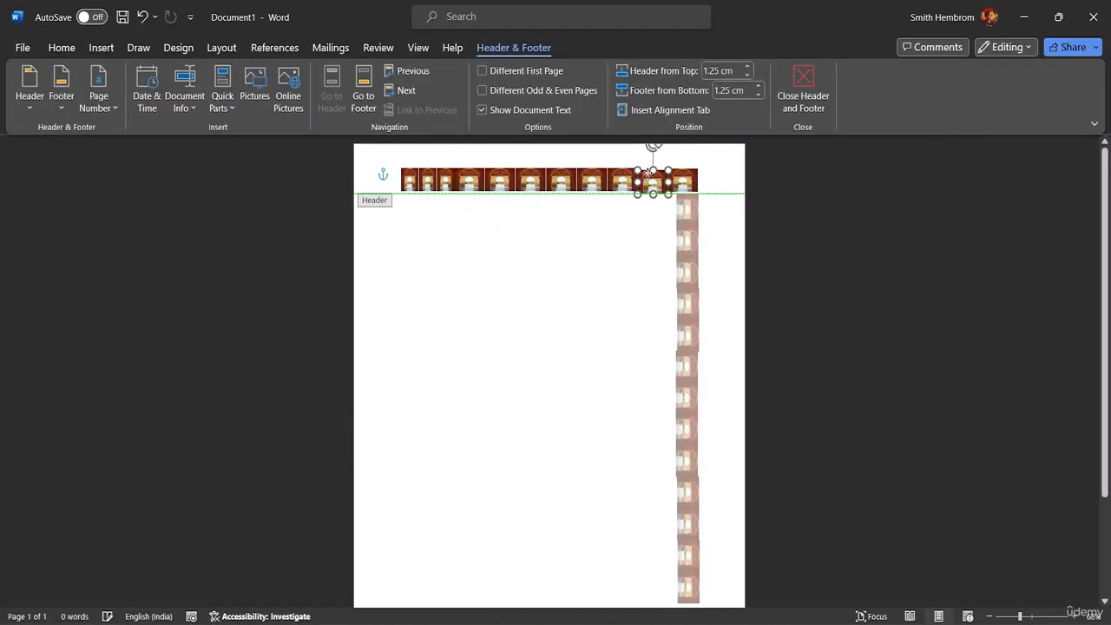
{"action": "left_click_drag", "start_coordinate": [648, 172], "coordinate": [648, 188]}
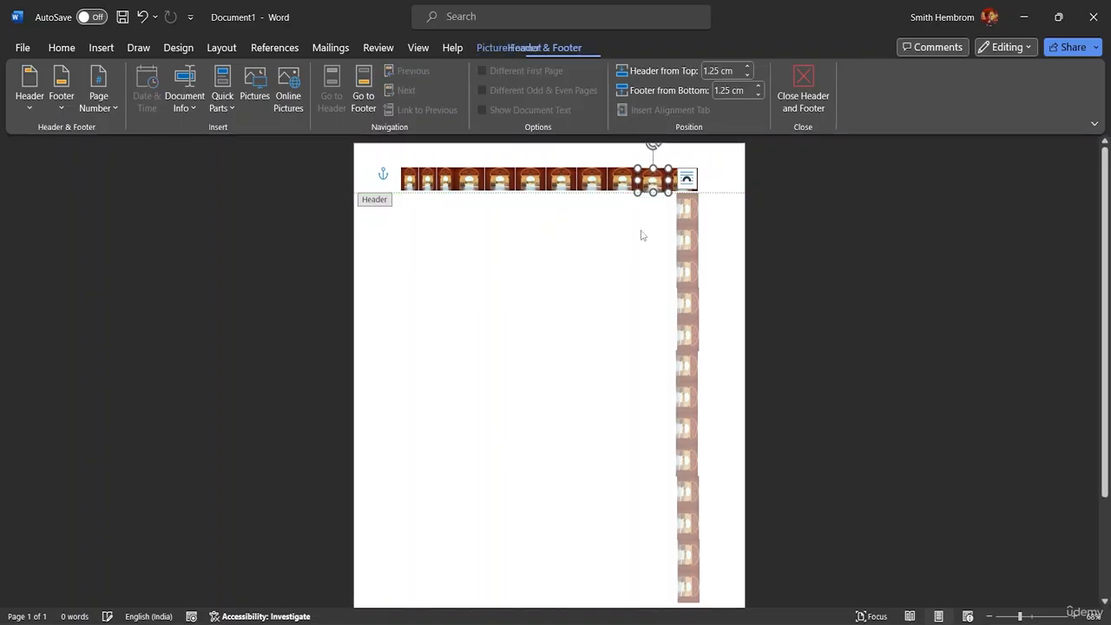
{"action": "double_click", "coordinate": [649, 232]}
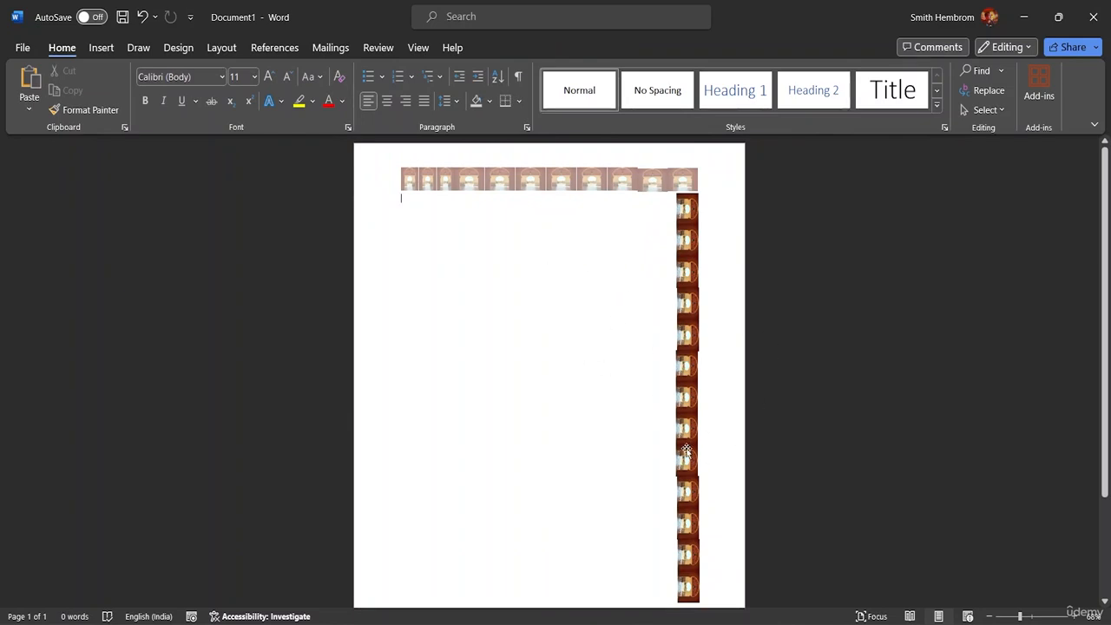
Step: Select the whole right picture strip and copy it to the left margin as a matching column
{"action": "scroll", "coordinate": [608, 373], "scroll_direction": "down", "scroll_amount": 1}
{"action": "scroll", "coordinate": [640, 349], "scroll_direction": "up", "scroll_amount": 1}
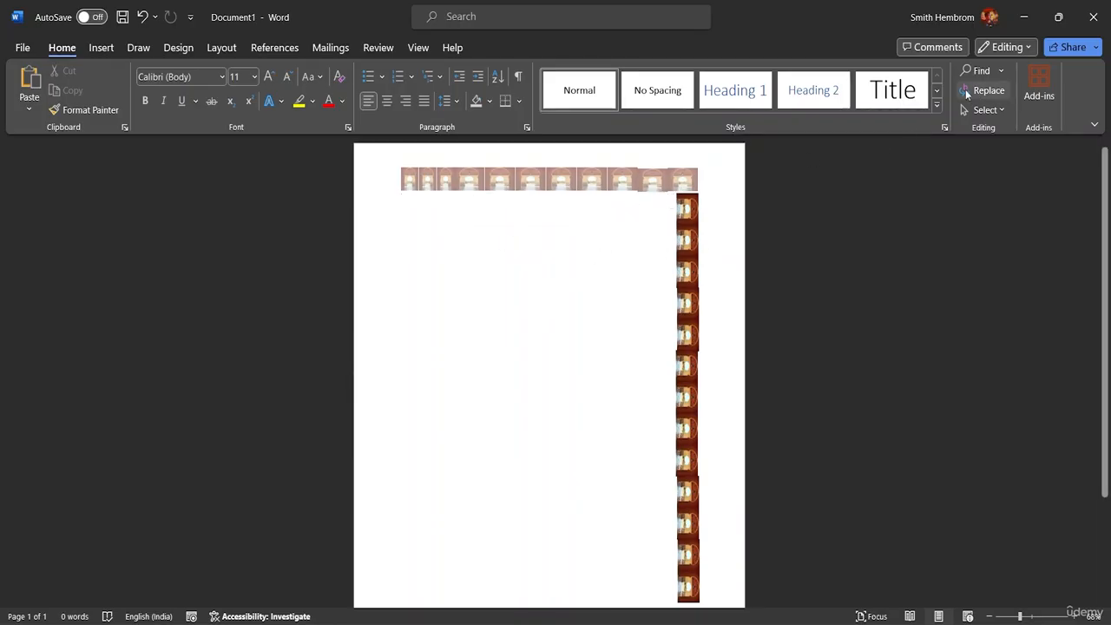
{"action": "left_click", "coordinate": [987, 110]}
{"action": "left_click", "coordinate": [922, 151]}
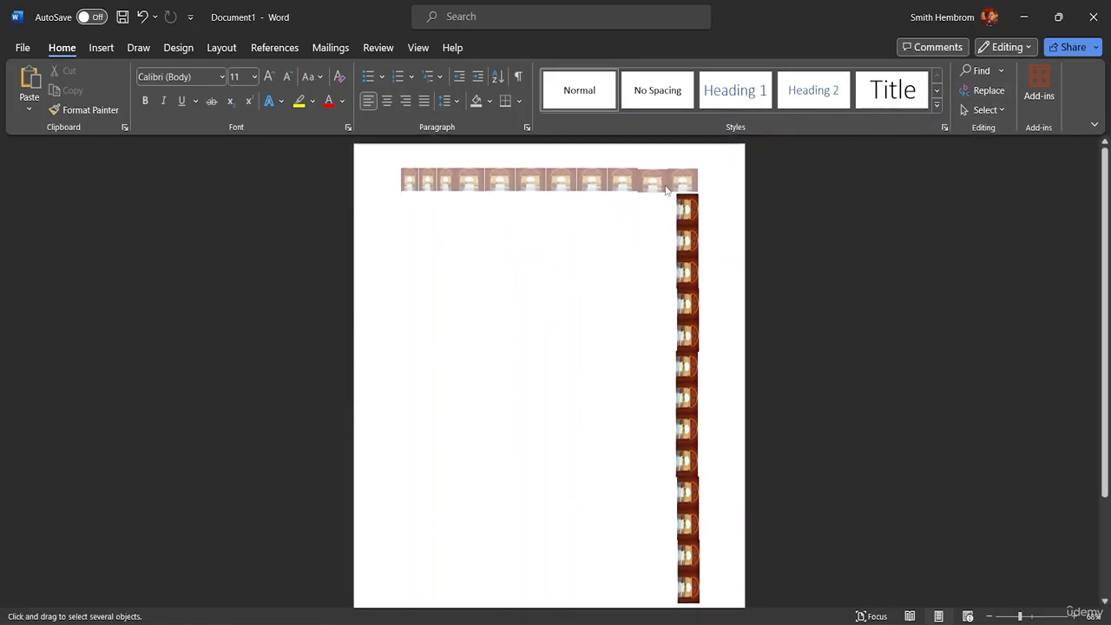
{"action": "left_click_drag", "start_coordinate": [669, 193], "coordinate": [690, 214]}
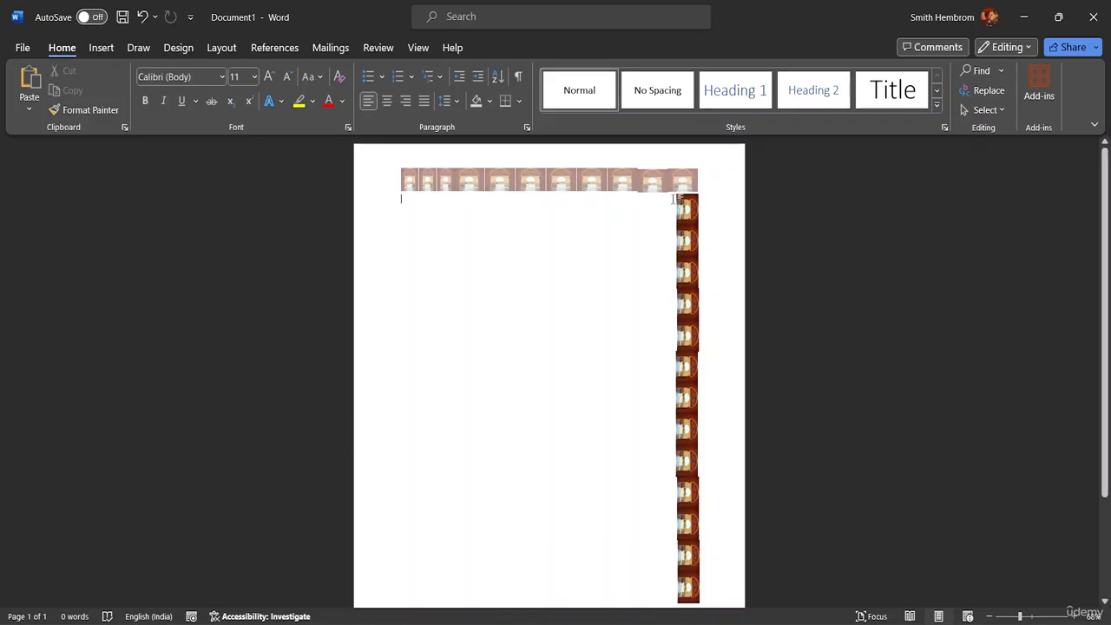
{"action": "left_click", "coordinate": [987, 110]}
{"action": "left_click", "coordinate": [907, 153]}
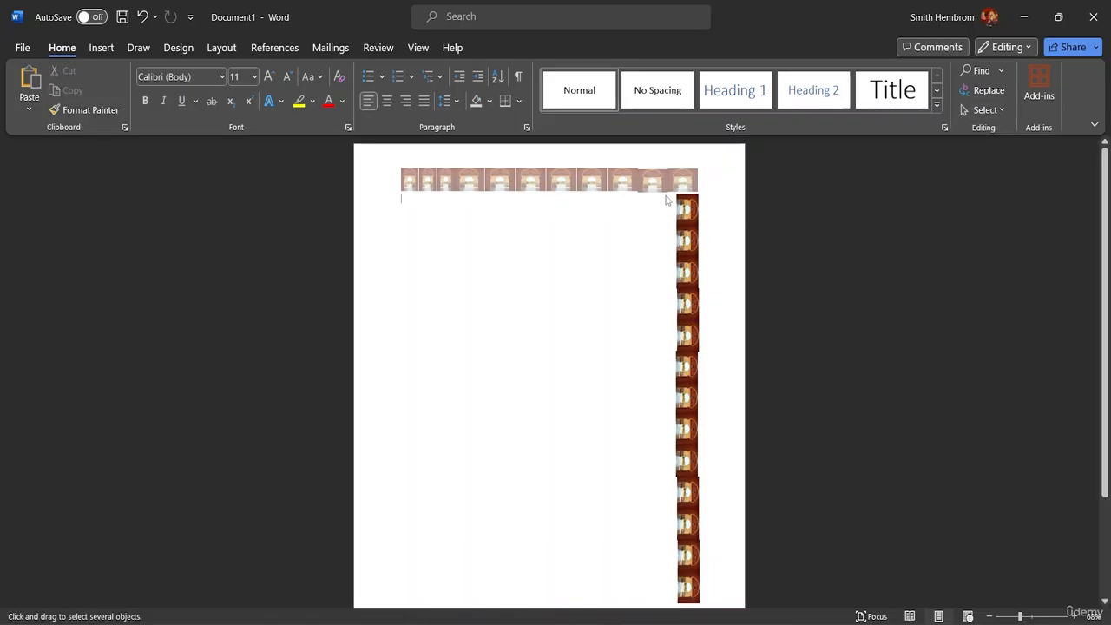
{"action": "left_click_drag", "start_coordinate": [669, 194], "coordinate": [721, 597]}
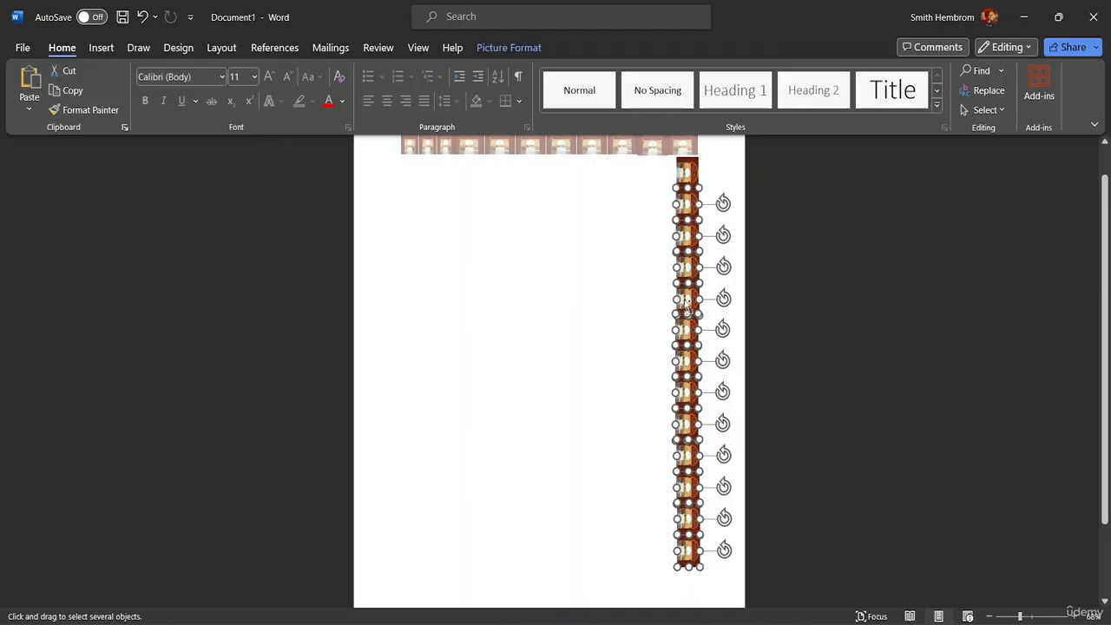
{"action": "left_click_drag", "start_coordinate": [687, 301], "coordinate": [414, 257]}
{"action": "scroll", "coordinate": [486, 275], "scroll_direction": "down", "scroll_amount": 2}
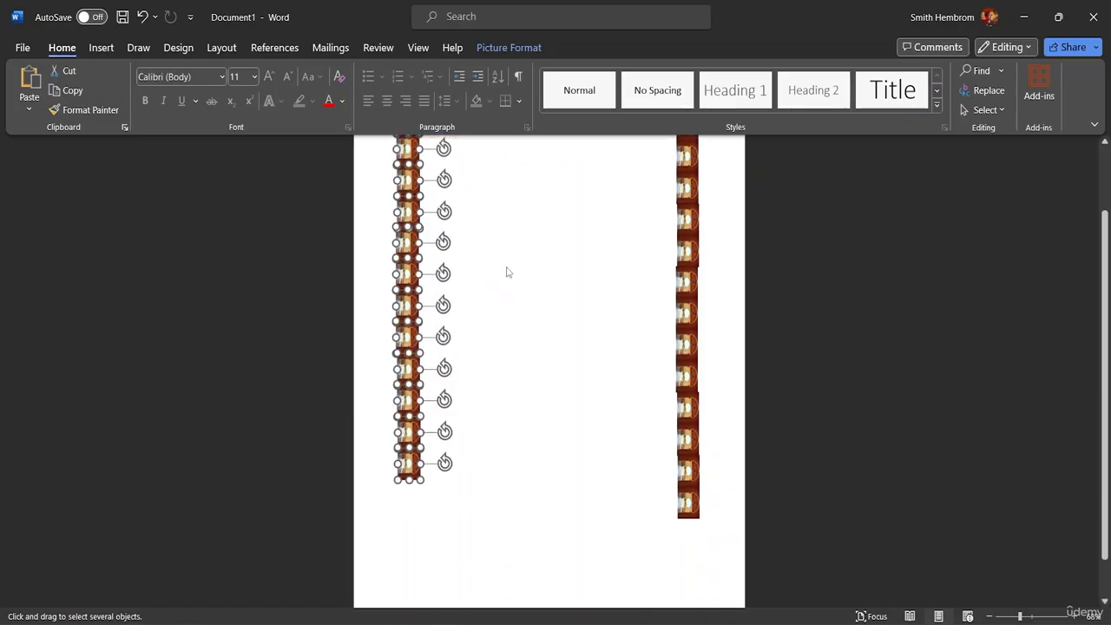
{"action": "scroll", "coordinate": [507, 355], "scroll_direction": "up", "scroll_amount": 1}
{"action": "scroll", "coordinate": [507, 355], "scroll_direction": "up", "scroll_amount": 3}
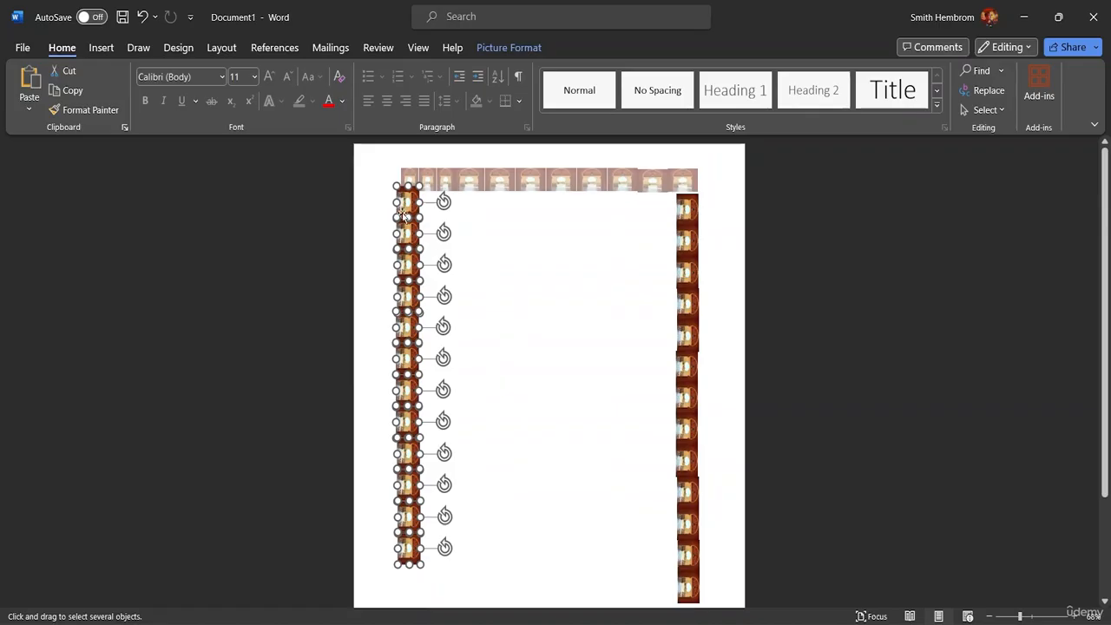
Step: Zoom the page to 100% and nudge one left frame-column tile slightly up-left into line
{"action": "left_click", "coordinate": [511, 310]}
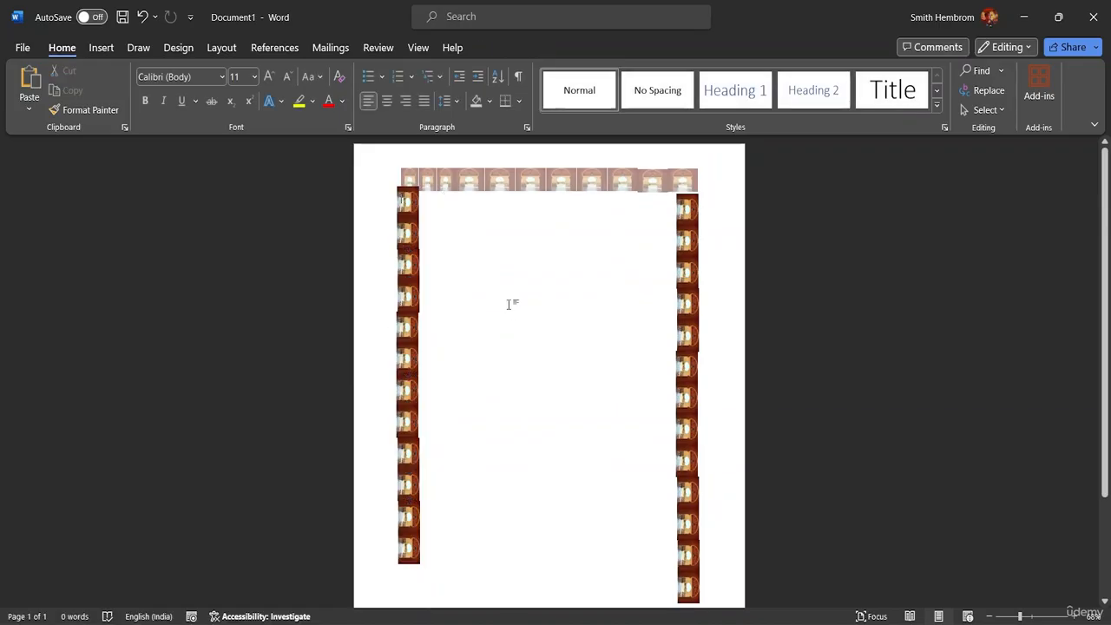
{"action": "scroll", "coordinate": [581, 387], "scroll_direction": "down", "scroll_amount": 5}
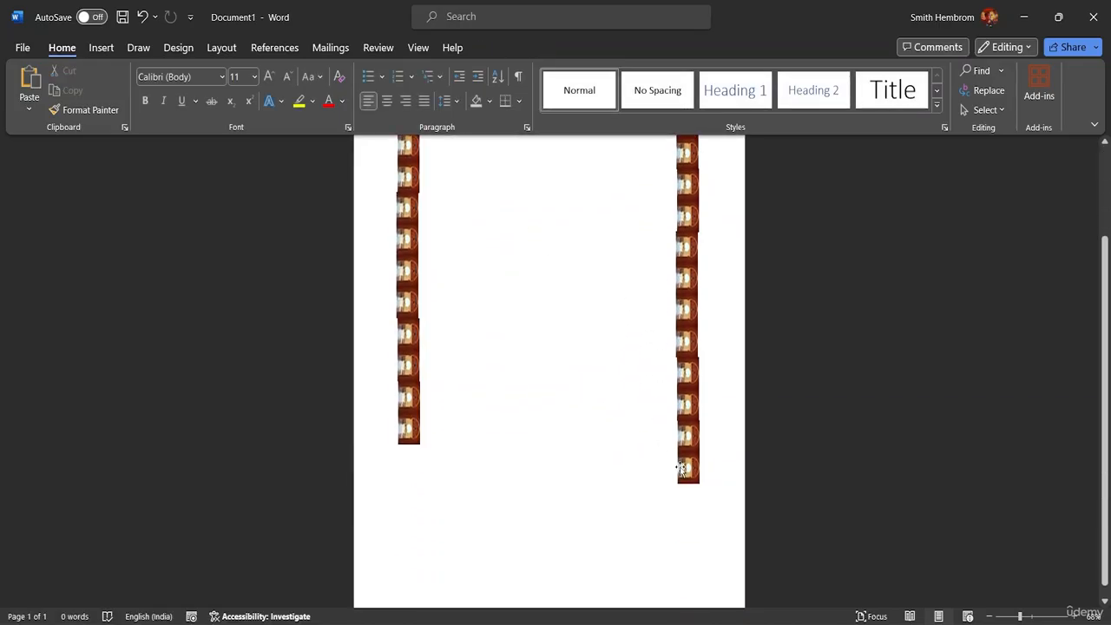
{"action": "scroll", "coordinate": [625, 313], "scroll_direction": "up", "scroll_amount": 5}
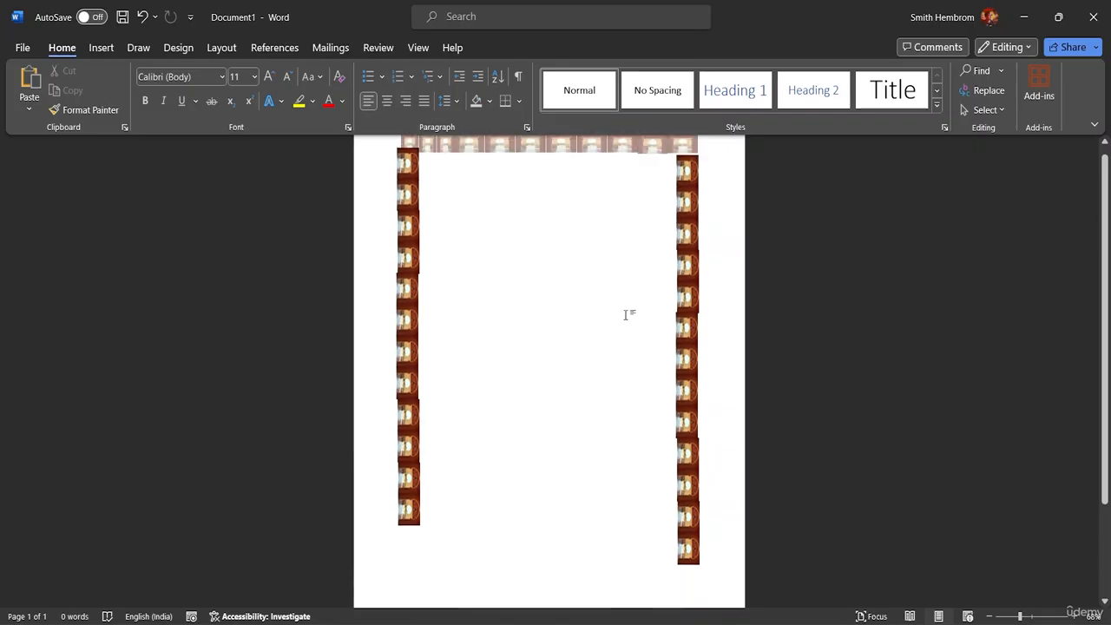
{"action": "double_click", "coordinate": [539, 307]}
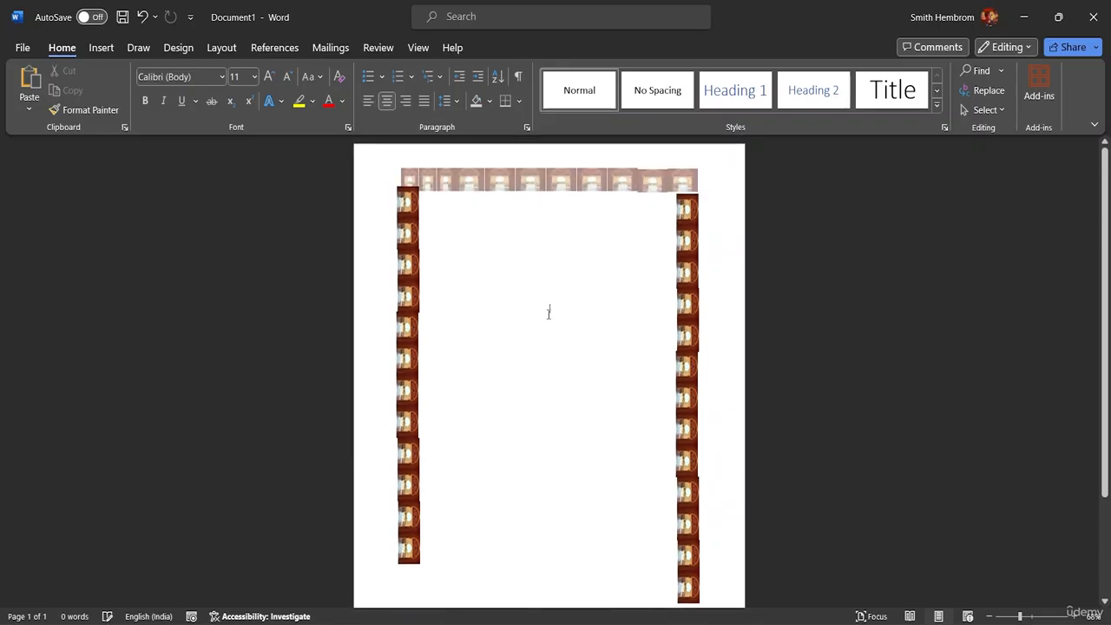
{"action": "scroll", "coordinate": [555, 339], "scroll_direction": "down", "scroll_amount": 2}
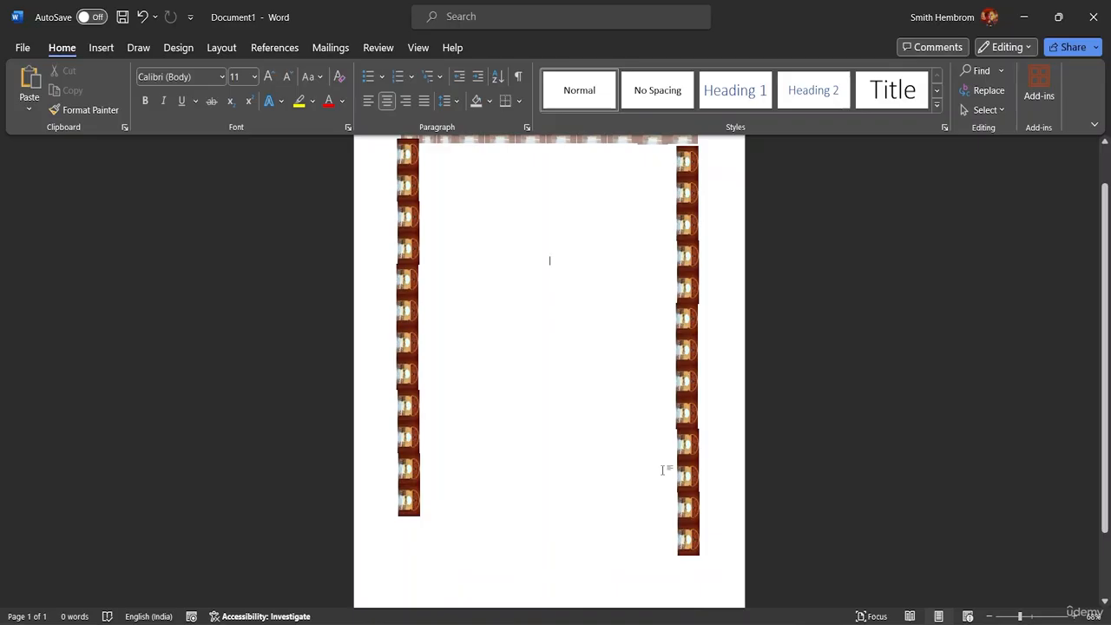
{"action": "left_click_drag", "start_coordinate": [1019, 615], "coordinate": [1033, 617]}
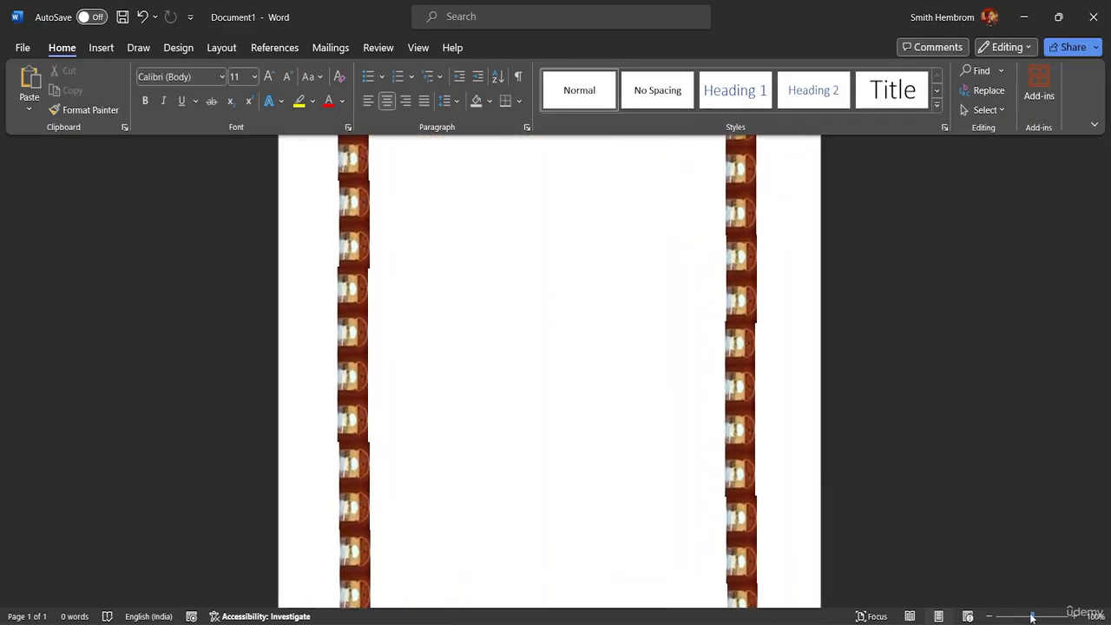
{"action": "left_click", "coordinate": [345, 476]}
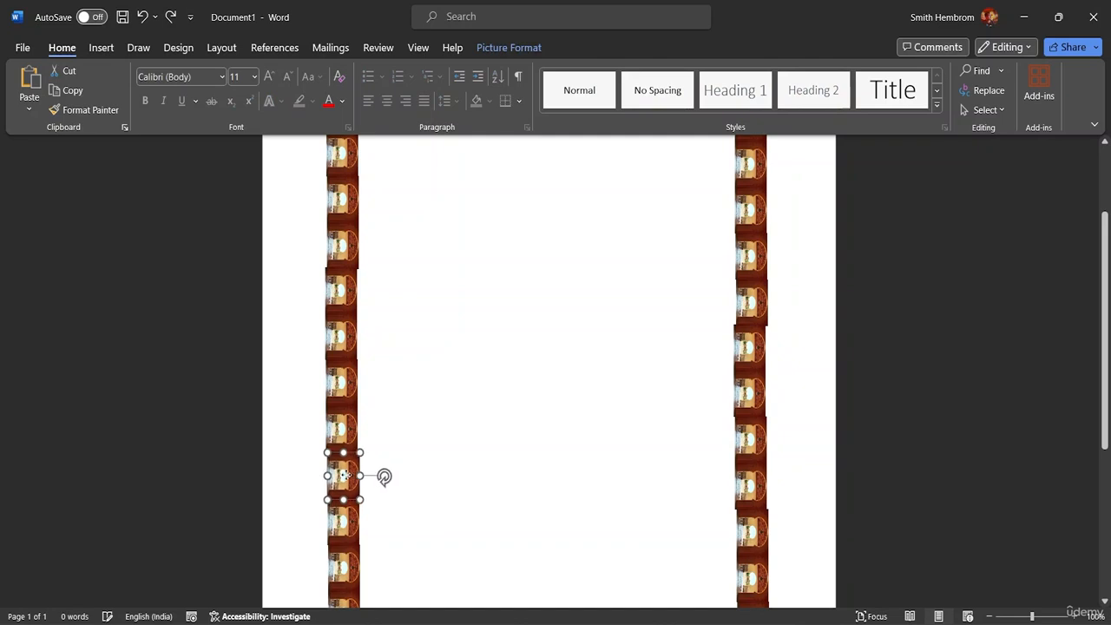
{"action": "left_click_drag", "start_coordinate": [346, 476], "coordinate": [345, 474]}
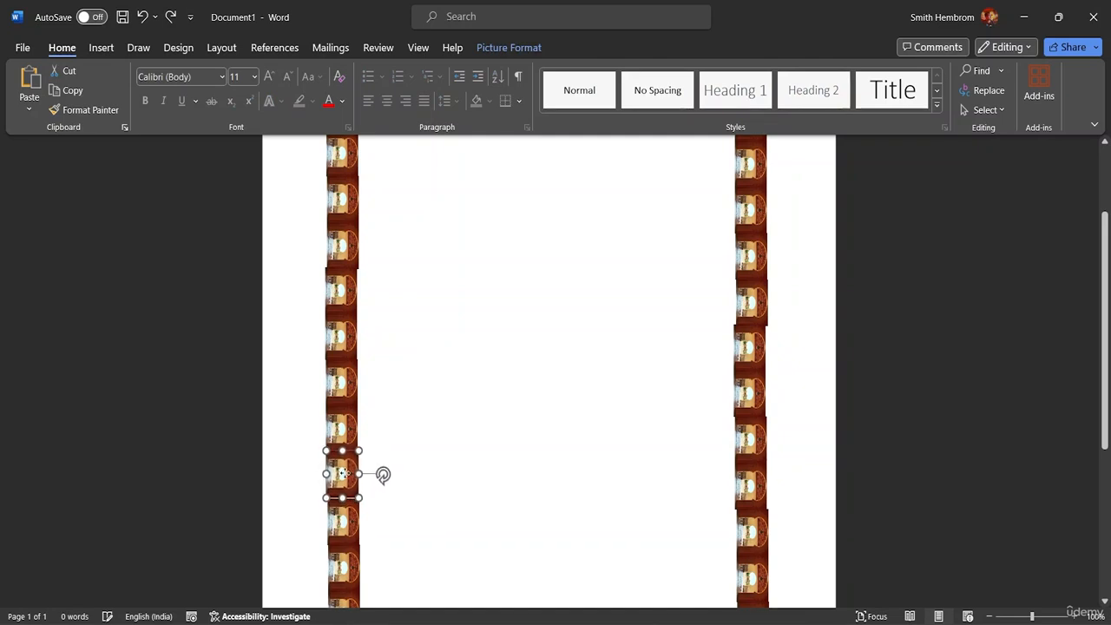
Step: Shift the lower left-column frame tile upward so the column closes its gap
{"action": "left_click", "coordinate": [421, 458]}
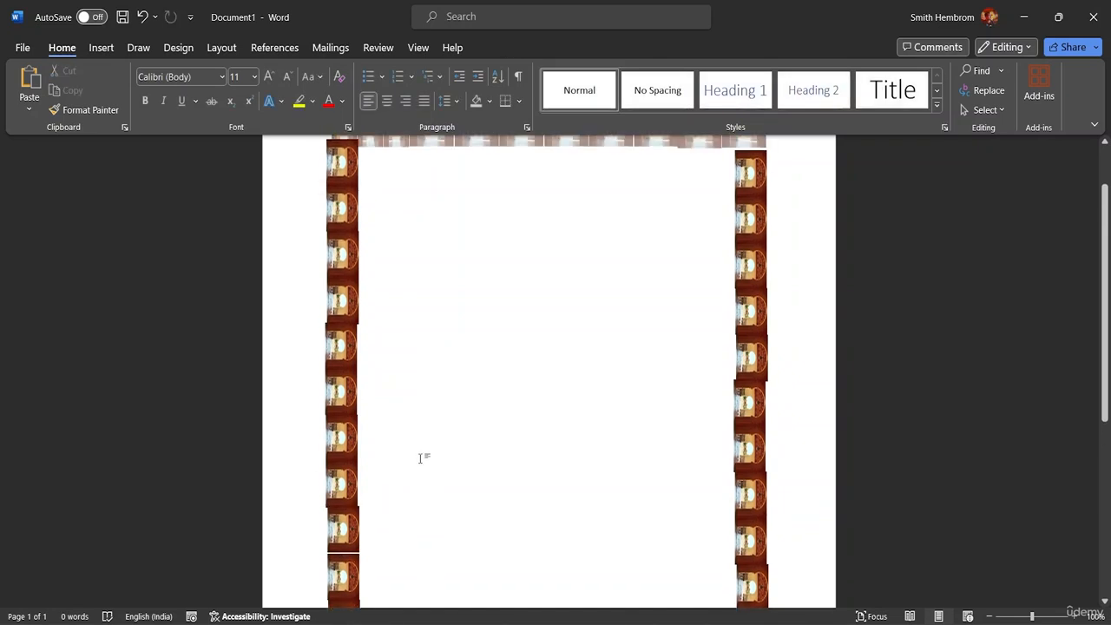
{"action": "left_click", "coordinate": [341, 488]}
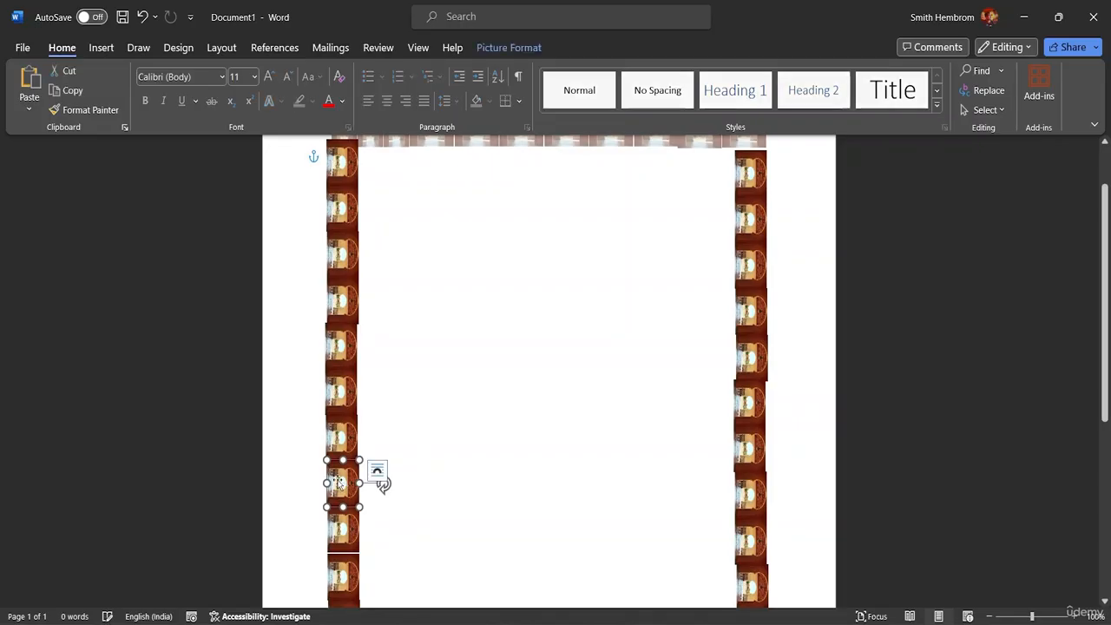
{"action": "left_click_drag", "start_coordinate": [338, 483], "coordinate": [338, 395]}
{"action": "left_click", "coordinate": [409, 397]}
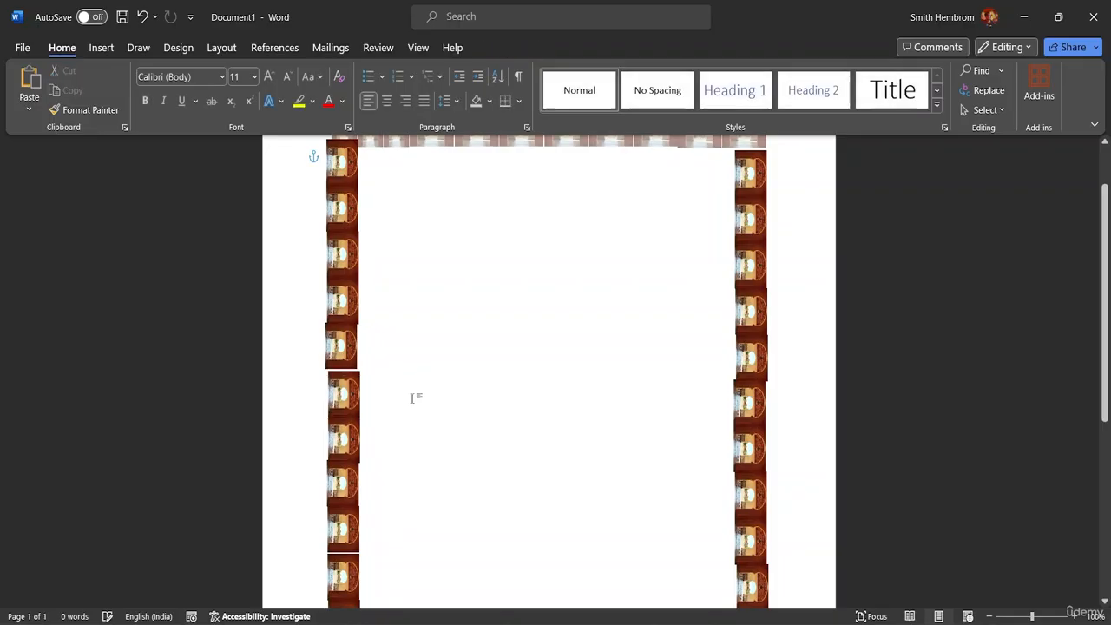
{"action": "scroll", "coordinate": [449, 342], "scroll_direction": "up", "scroll_amount": 2}
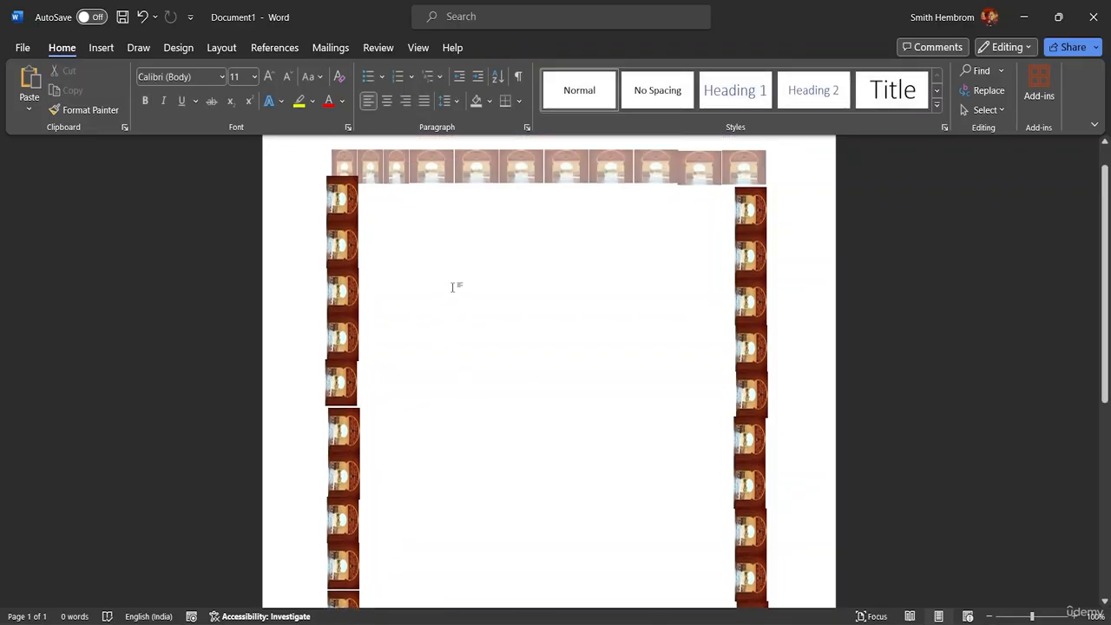
{"action": "scroll", "coordinate": [472, 338], "scroll_direction": "down", "scroll_amount": 5}
{"action": "scroll", "coordinate": [504, 336], "scroll_direction": "down", "scroll_amount": 3}
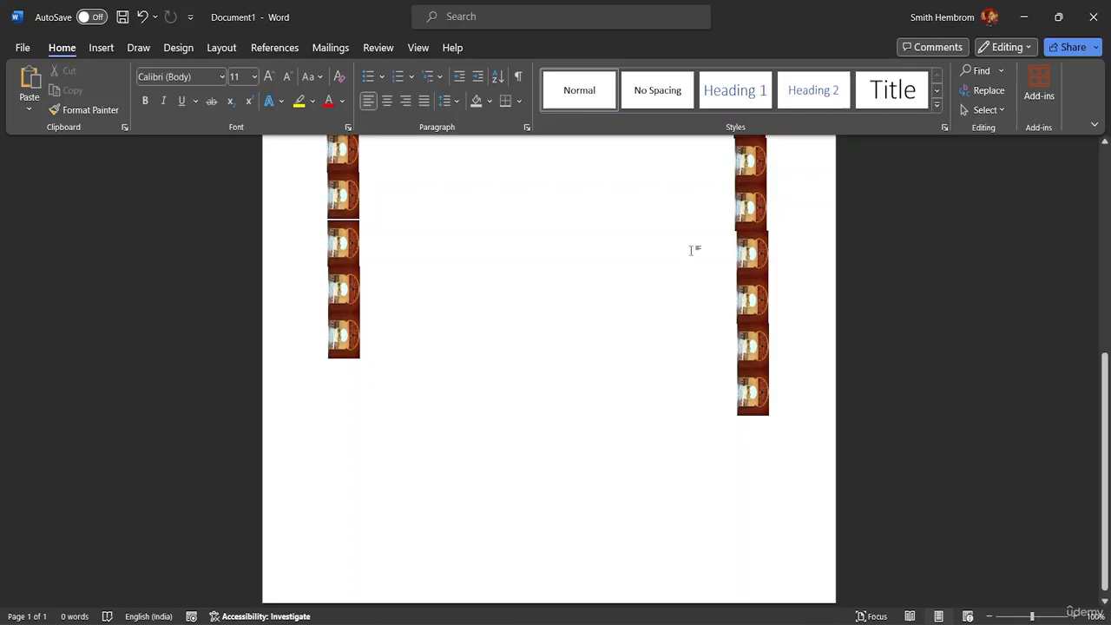
{"action": "scroll", "coordinate": [591, 451], "scroll_direction": "up", "scroll_amount": 5}
{"action": "scroll", "coordinate": [356, 200], "scroll_direction": "up", "scroll_amount": 3}
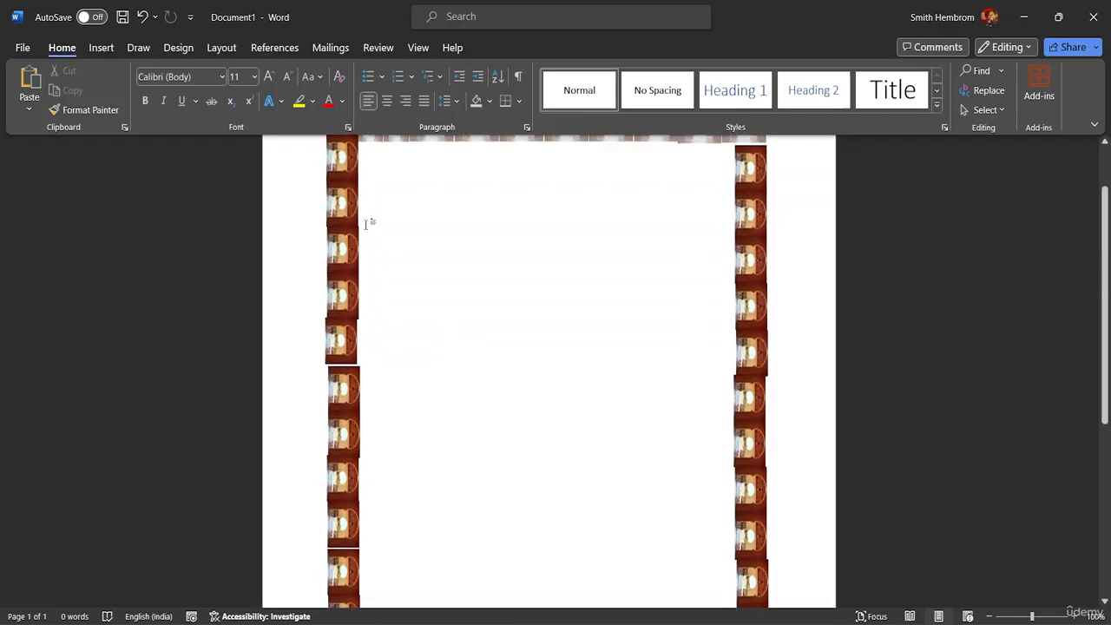
Step: Delete both side picture columns, then delete the row of pictures in the header
{"action": "left_click_drag", "start_coordinate": [306, 175], "coordinate": [383, 353]}
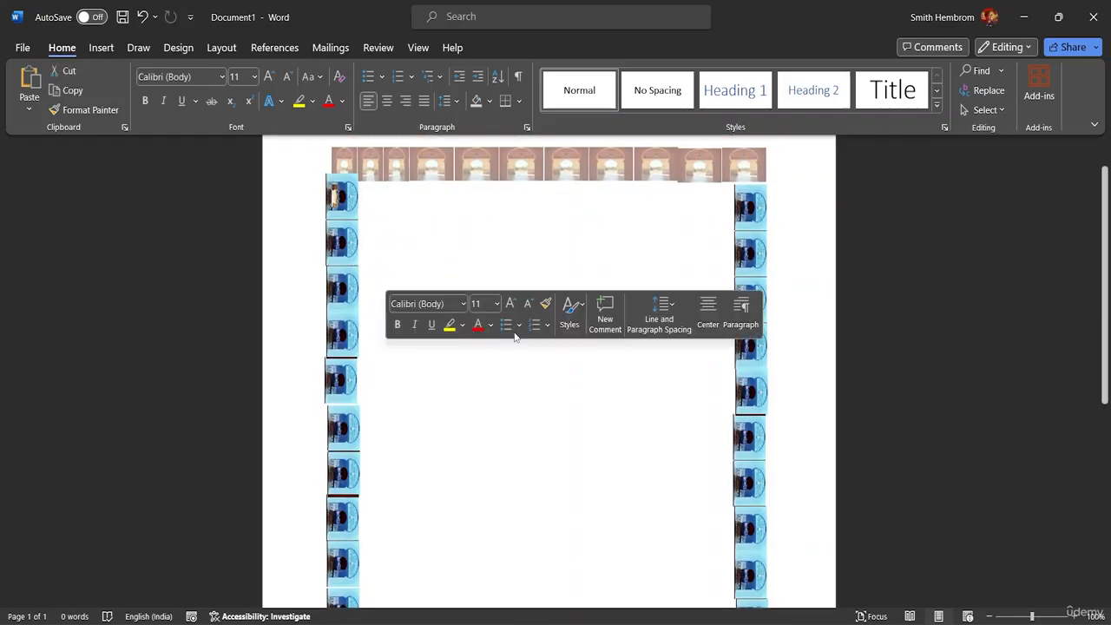
{"action": "key", "text": "Delete"}
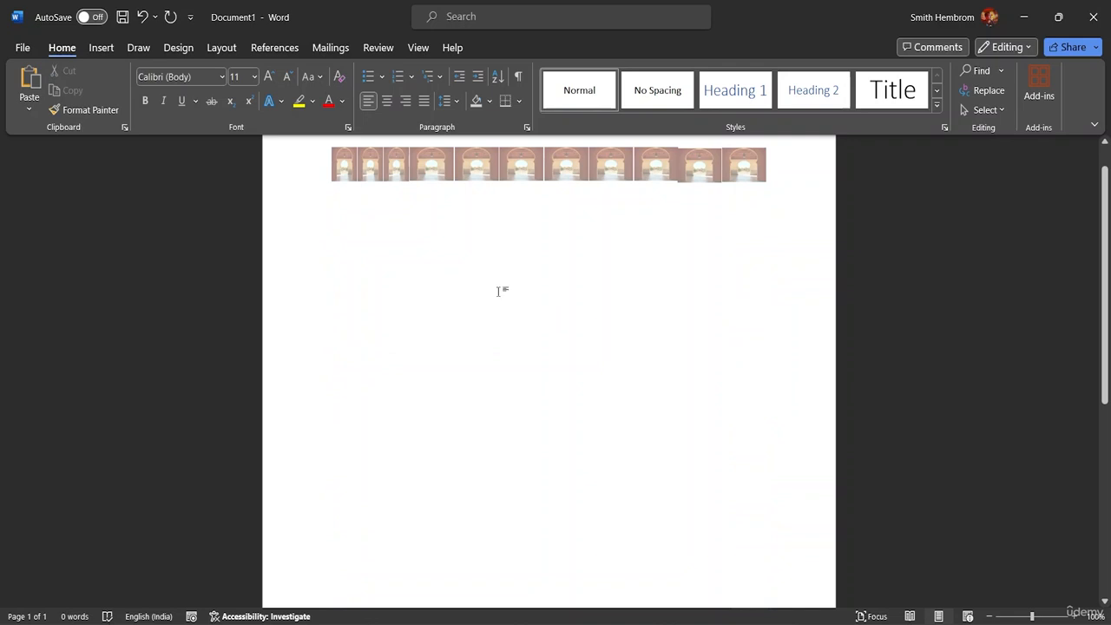
{"action": "double_click", "coordinate": [777, 174]}
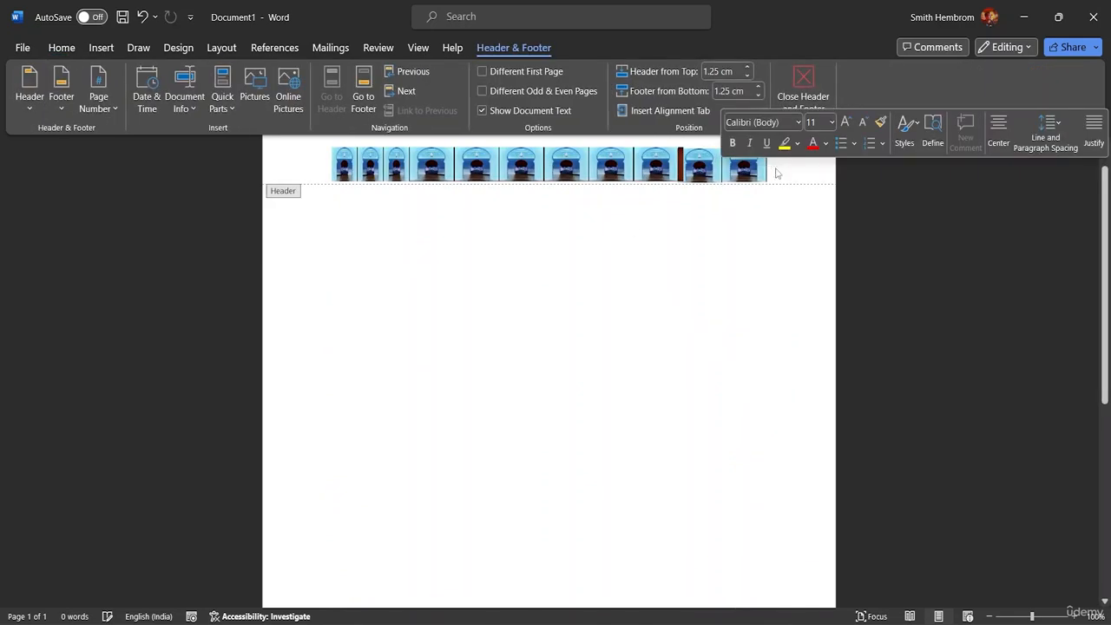
{"action": "key", "text": "Delete"}
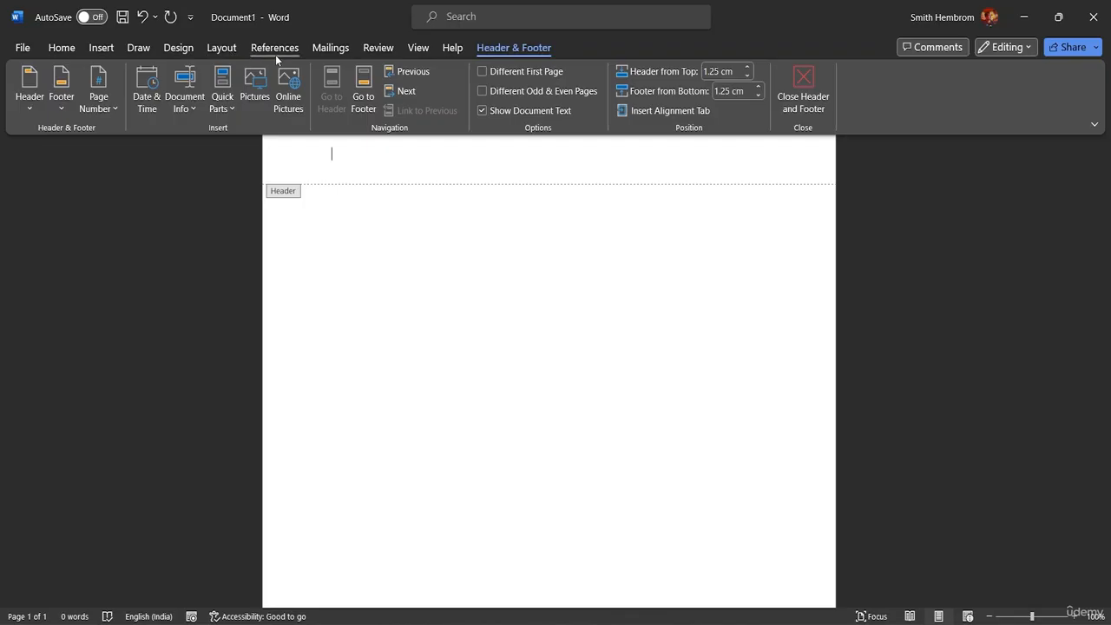
Step: Insert a Blank header, delete its [Type here] placeholder, then bring up Insert > Shapes
{"action": "left_click", "coordinate": [33, 106]}
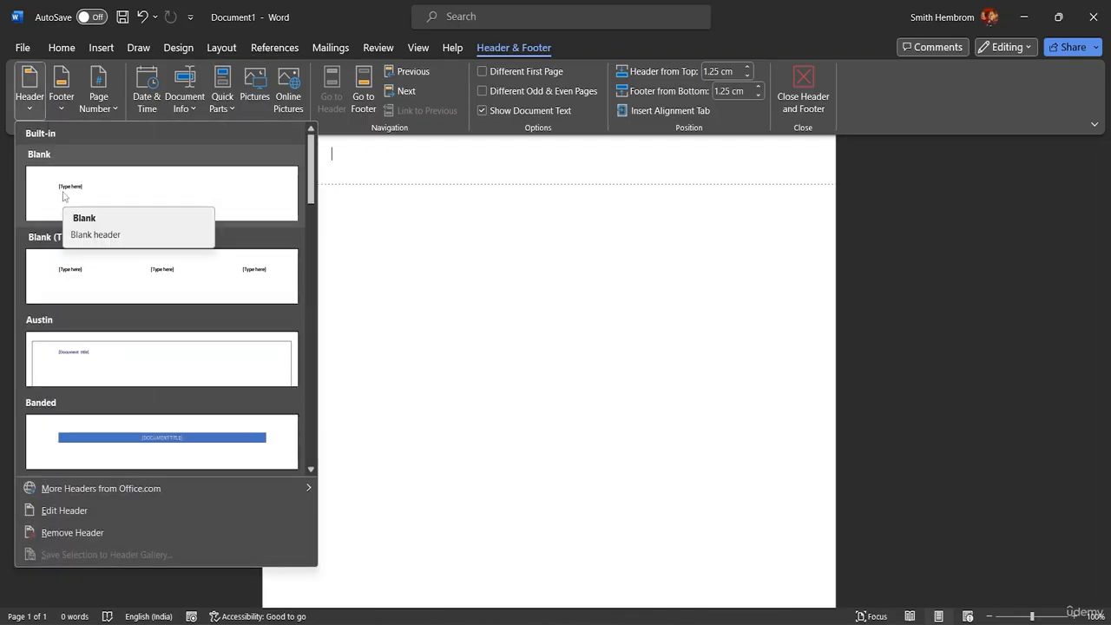
{"action": "left_click", "coordinate": [62, 197]}
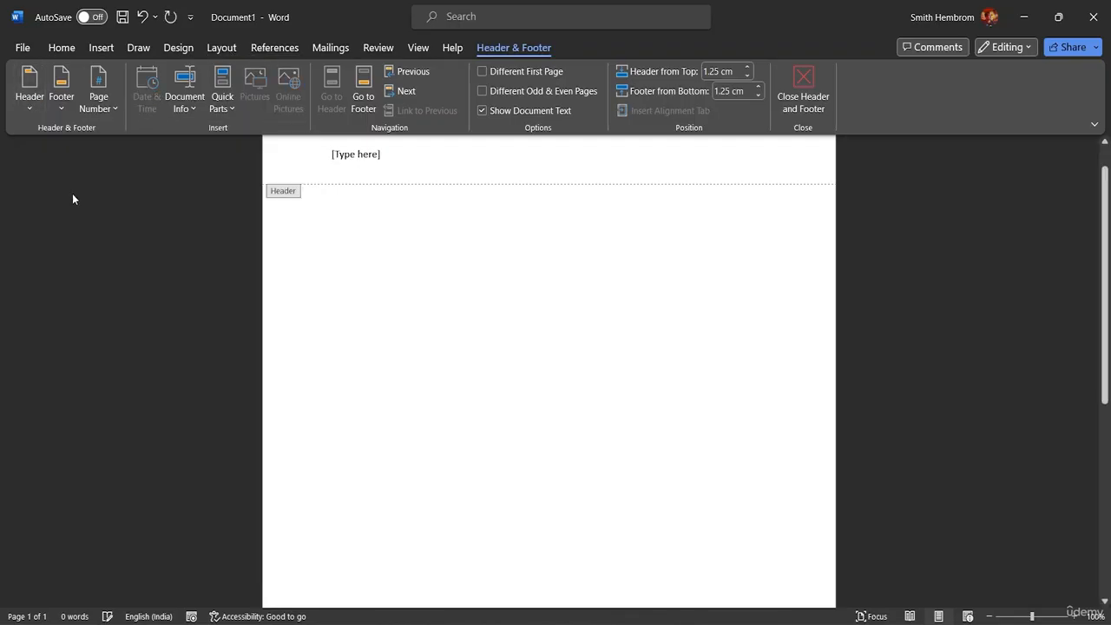
{"action": "left_click", "coordinate": [385, 154]}
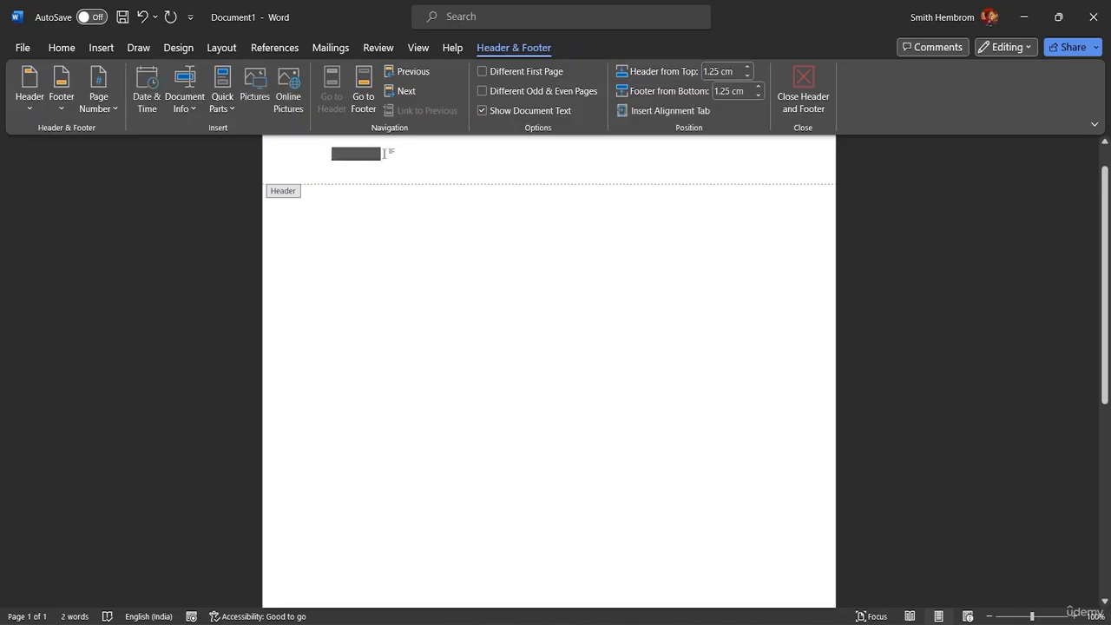
{"action": "key", "text": "Delete"}
{"action": "left_click", "coordinate": [99, 50]}
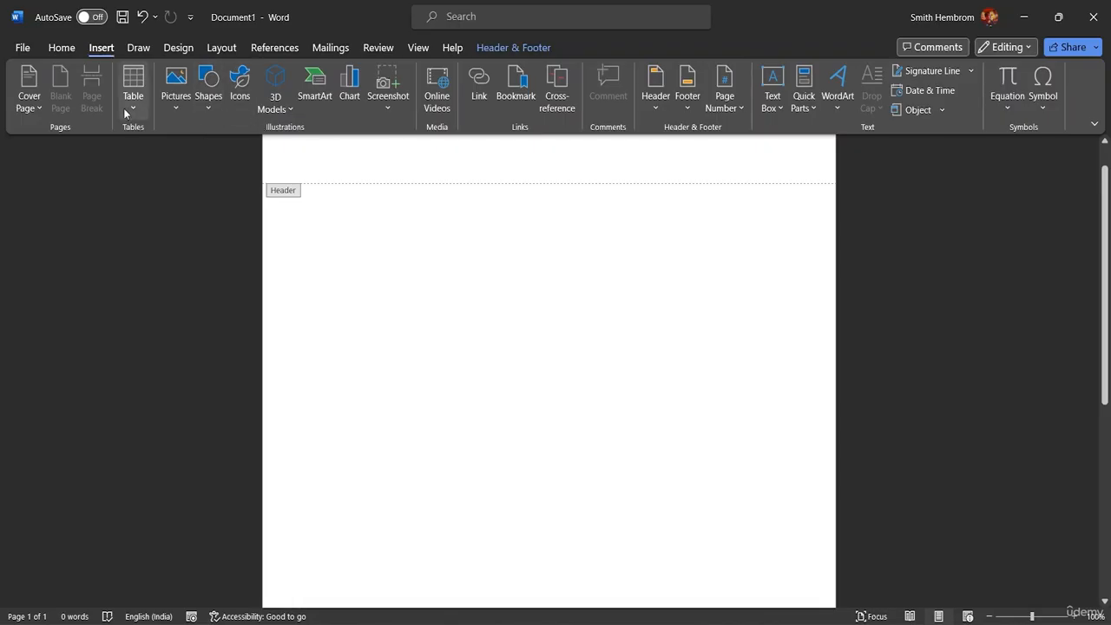
{"action": "left_click", "coordinate": [208, 106]}
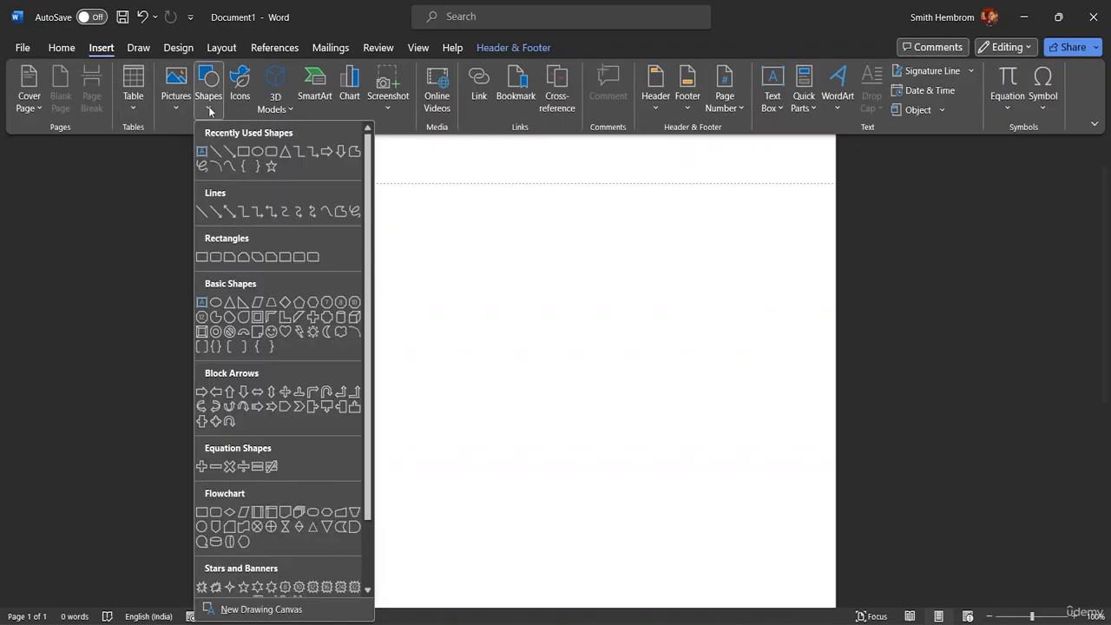
Step: Draw a small blue oval at the header's left and duplicate it to the right
{"action": "left_click", "coordinate": [260, 153]}
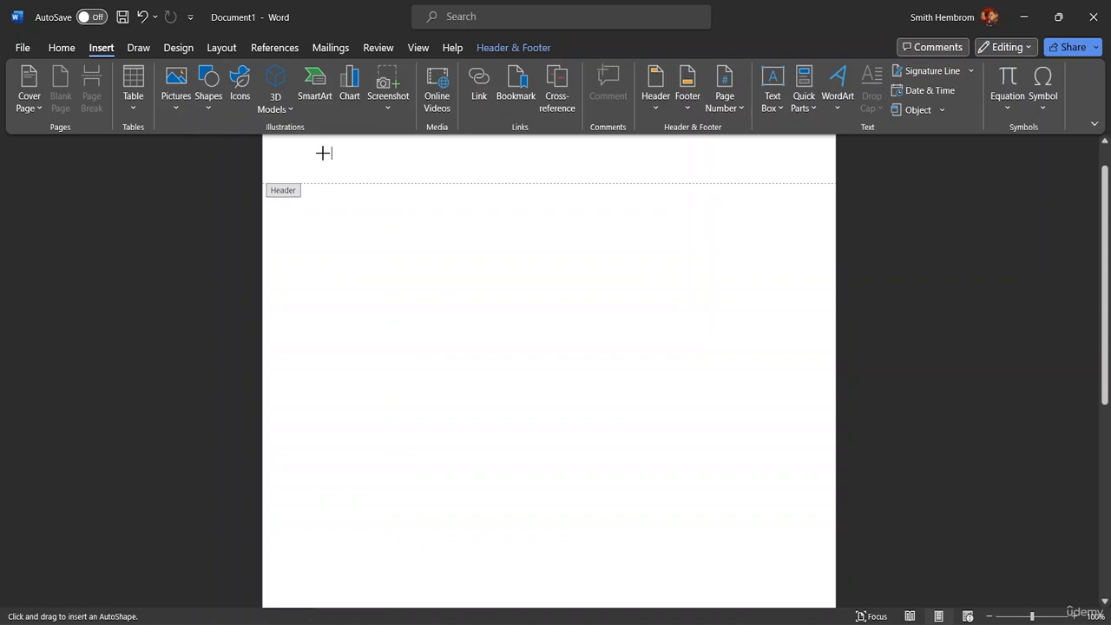
{"action": "left_click_drag", "start_coordinate": [323, 152], "coordinate": [345, 180]}
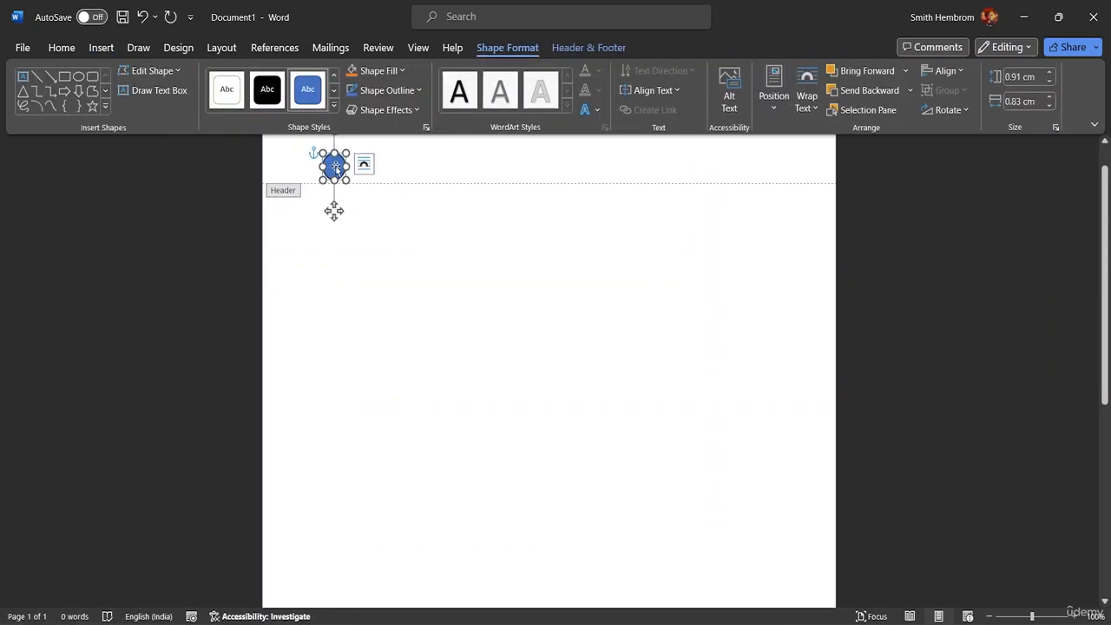
{"action": "mouse_move", "coordinate": [337, 171]}
{"action": "left_mouse_down"}
{"action": "mouse_move", "coordinate": [359, 160]}
{"action": "mouse_move", "coordinate": [430, 169]}
{"action": "mouse_move", "coordinate": [316, 166]}
{"action": "mouse_move", "coordinate": [338, 169]}
{"action": "left_mouse_up"}
{"action": "left_click", "coordinate": [396, 180]}
Step: Copy the oval further right and delete the extra fourth oval, leaving three in a row
{"action": "left_click", "coordinate": [318, 176]}
{"action": "left_click_drag", "start_coordinate": [339, 214], "coordinate": [367, 215]}
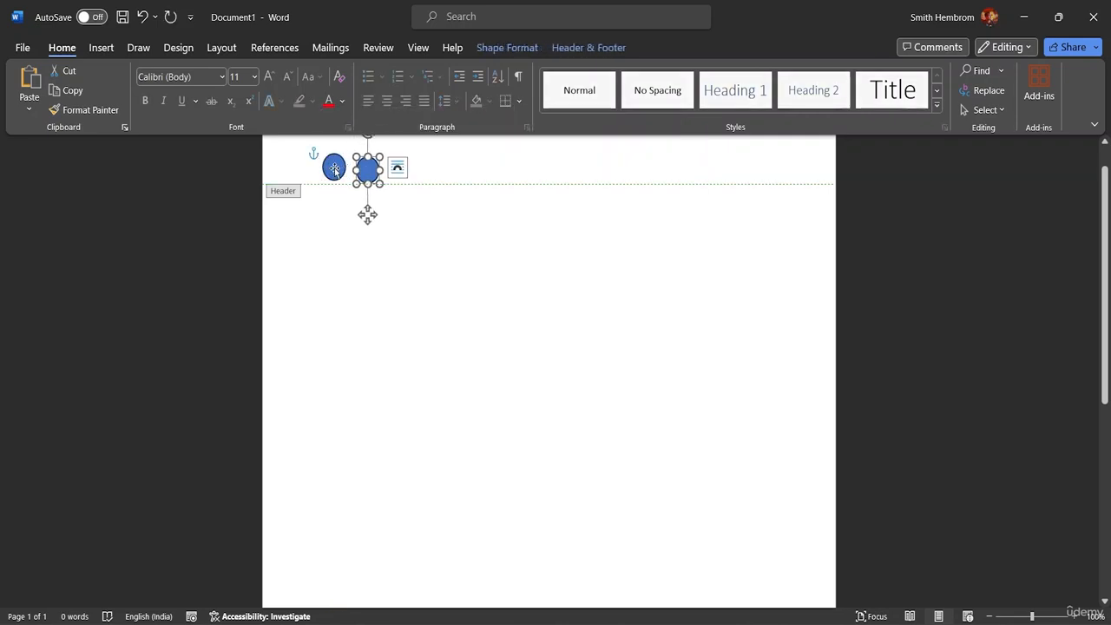
{"action": "left_click", "coordinate": [334, 212]}
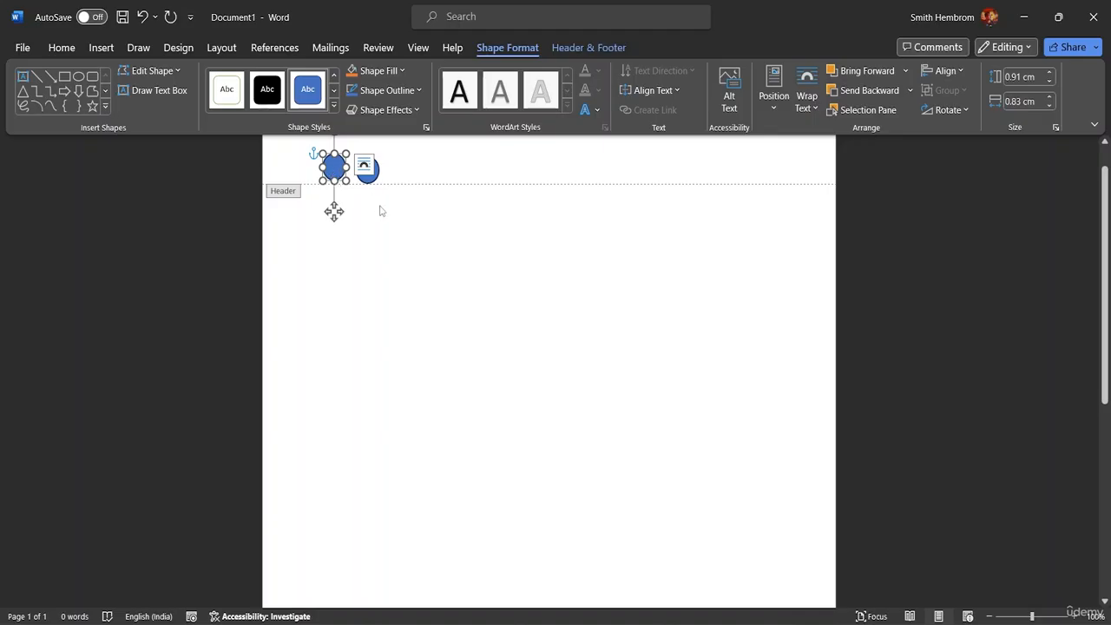
{"action": "left_click", "coordinate": [332, 188]}
{"action": "left_click", "coordinate": [334, 173]}
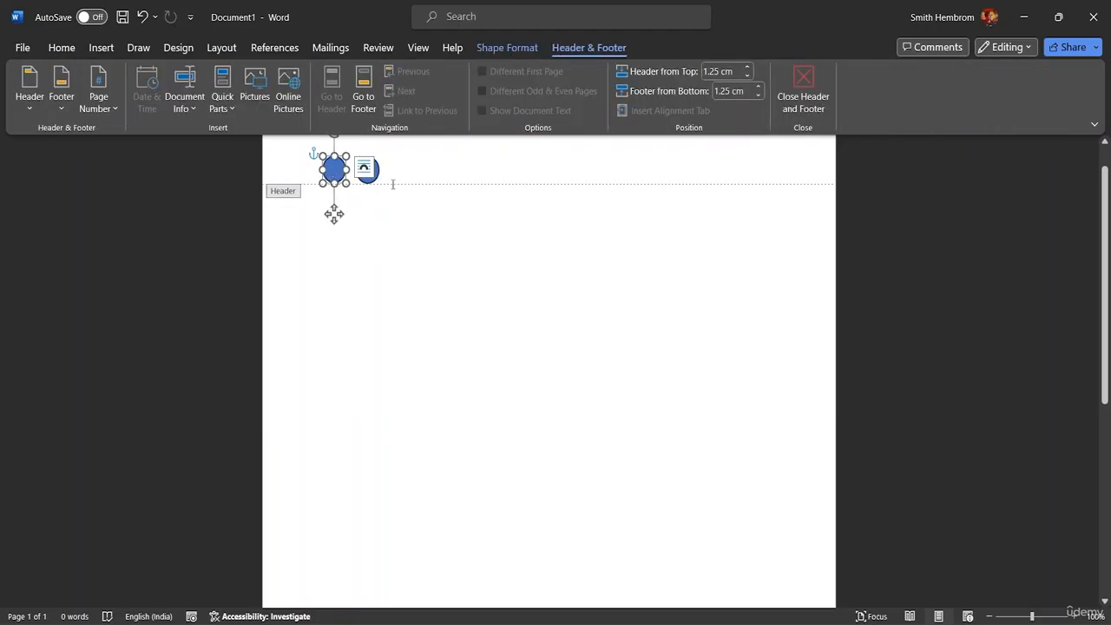
{"action": "left_click", "coordinate": [427, 163]}
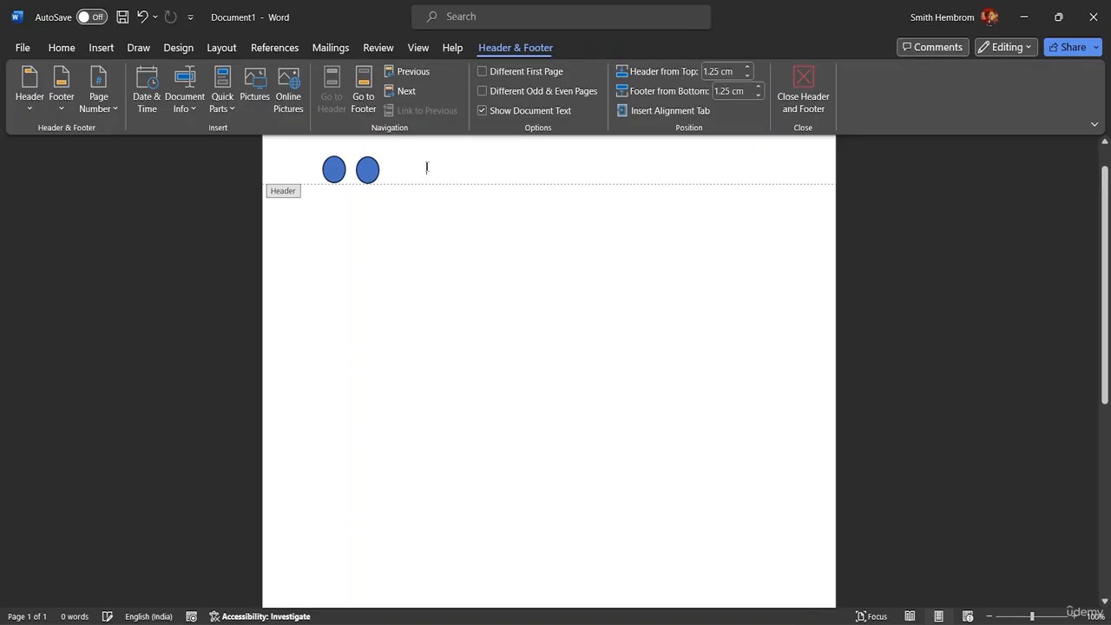
{"action": "left_click", "coordinate": [367, 177]}
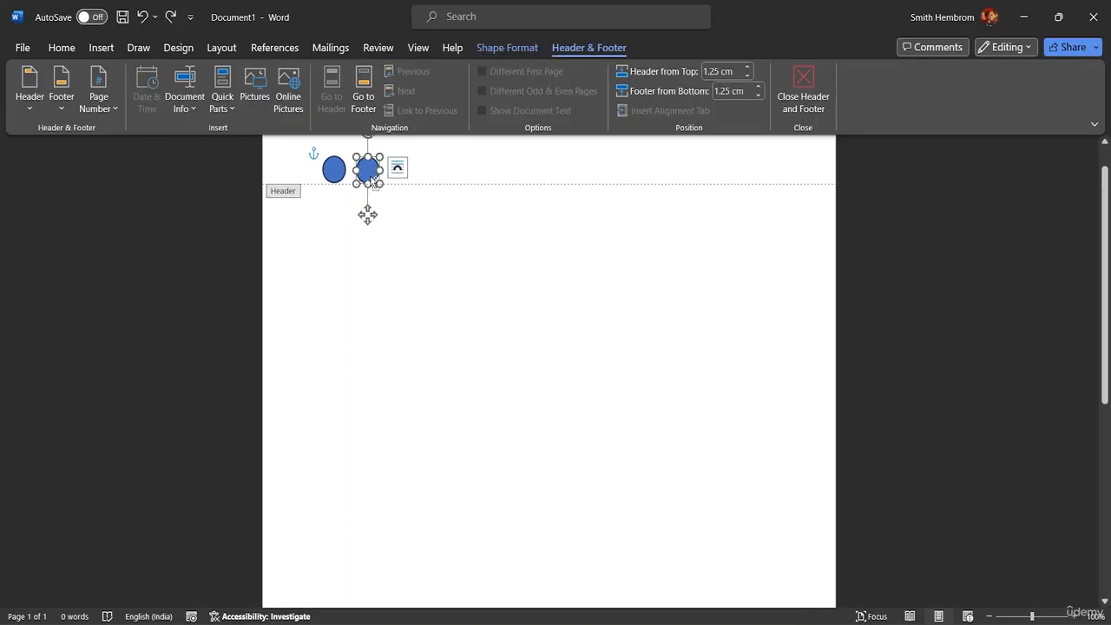
{"action": "left_click_drag", "start_coordinate": [372, 177], "coordinate": [448, 172]}
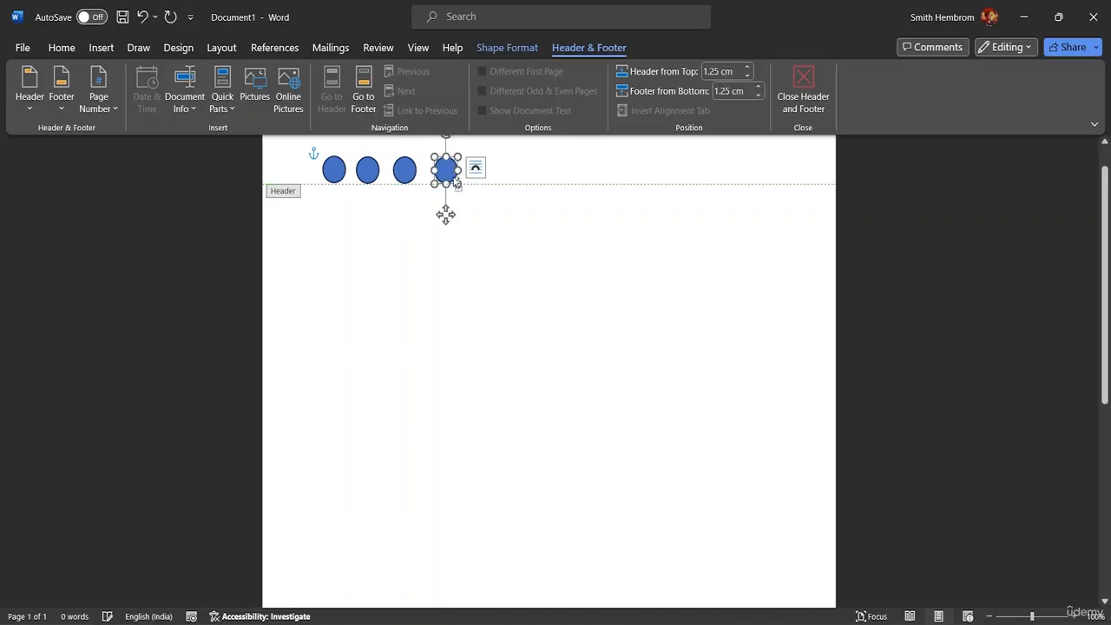
{"action": "key", "text": "Delete"}
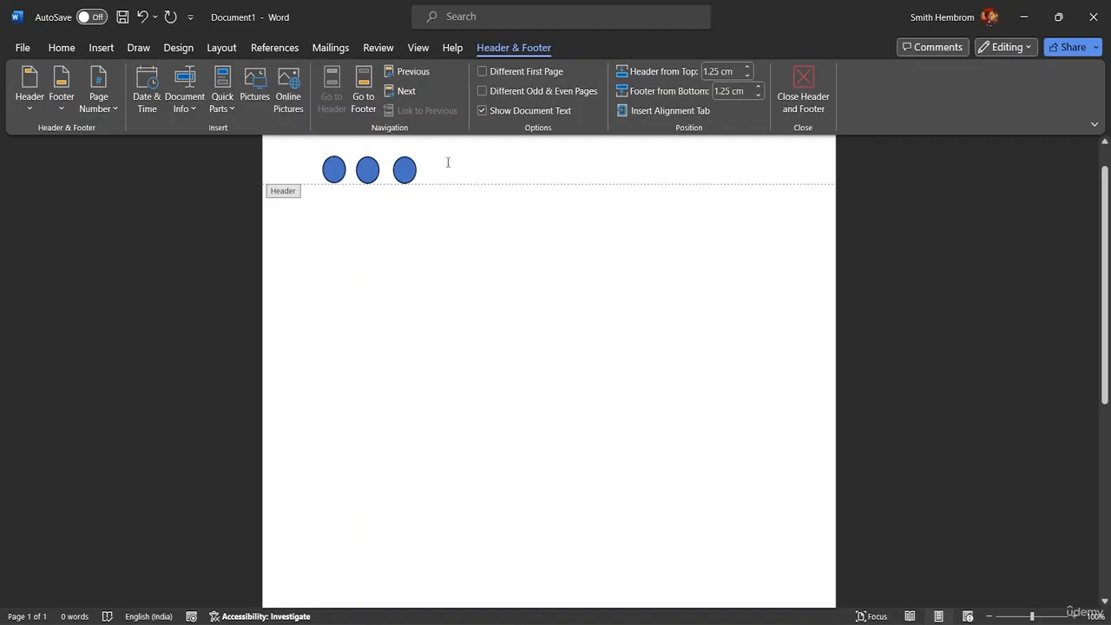
Step: Delete the third header oval, then area-select the remaining two with Select Objects and delete them
{"action": "left_click", "coordinate": [805, 80]}
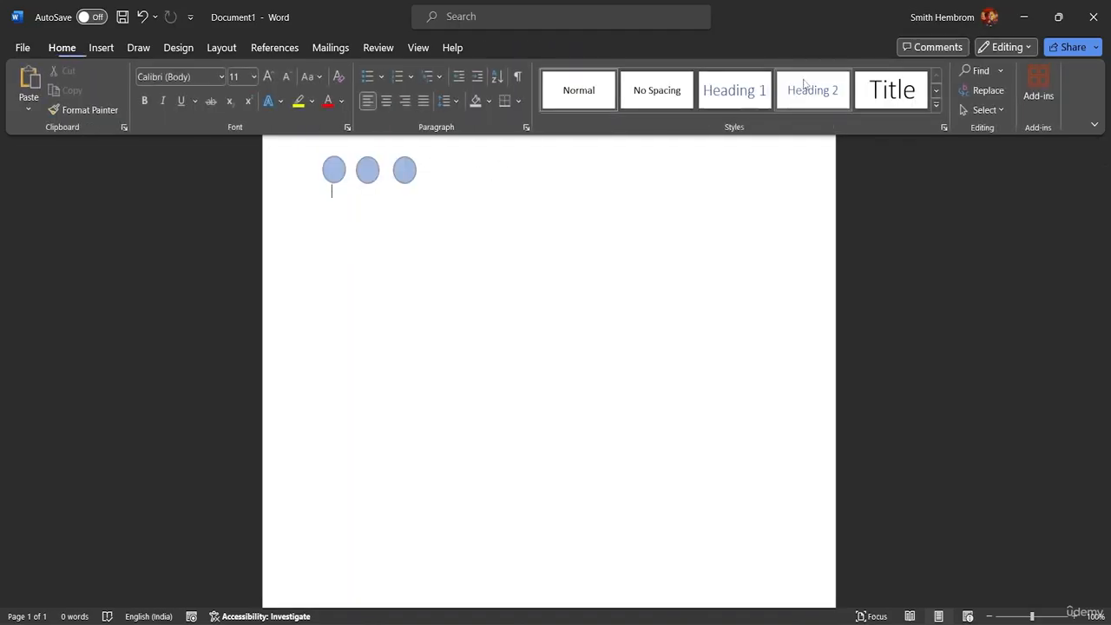
{"action": "double_click", "coordinate": [431, 170]}
{"action": "left_click", "coordinate": [408, 170]}
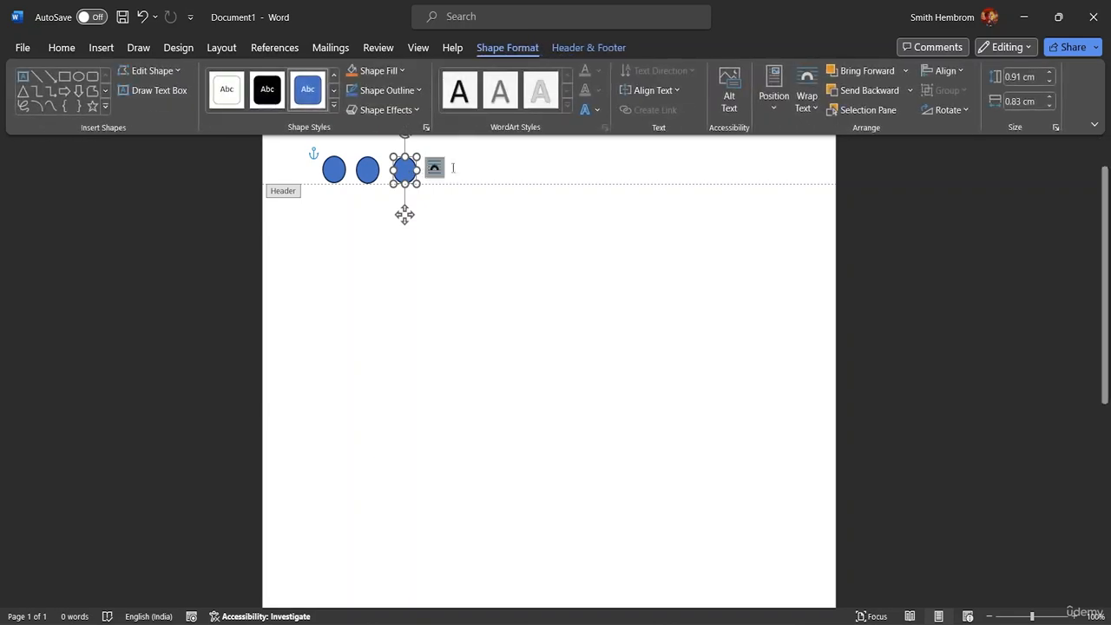
{"action": "key", "text": "Delete"}
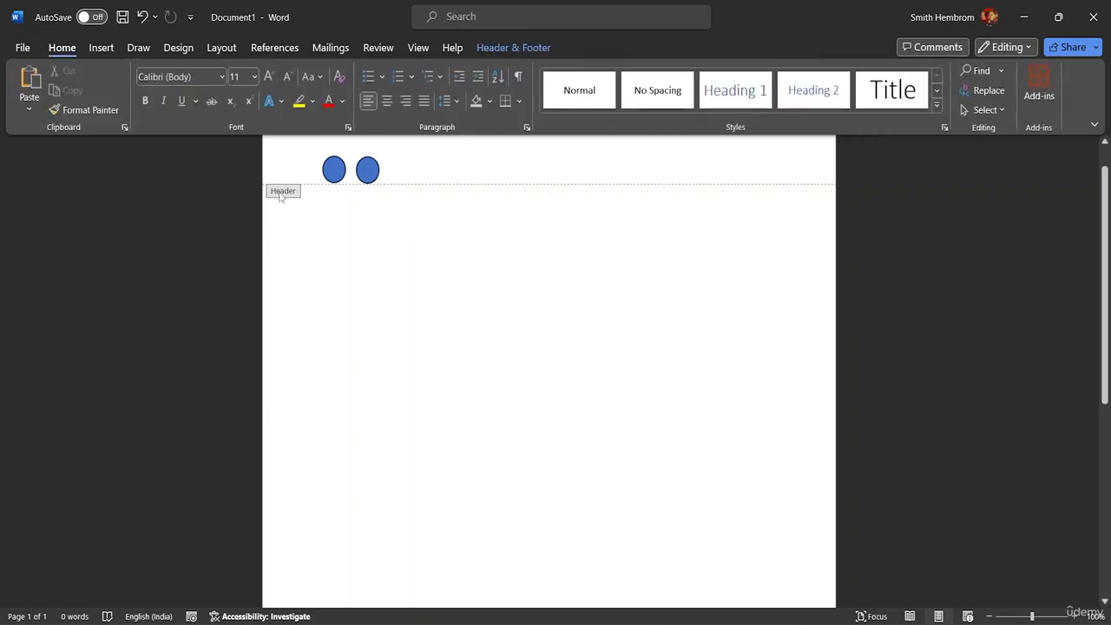
{"action": "left_click", "coordinate": [987, 110]}
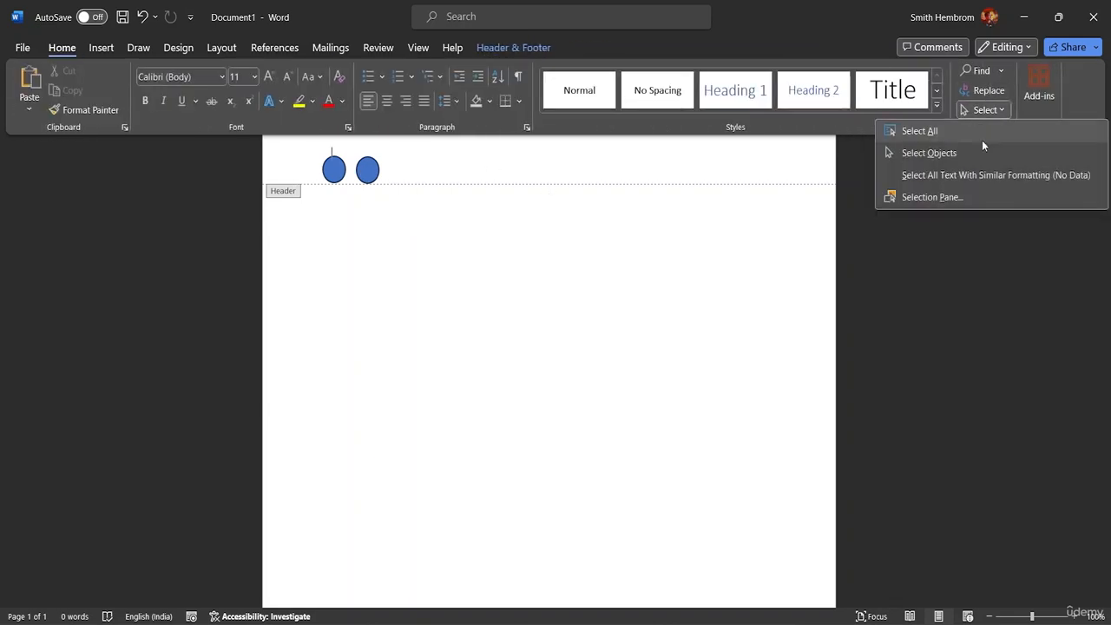
{"action": "left_click", "coordinate": [981, 151]}
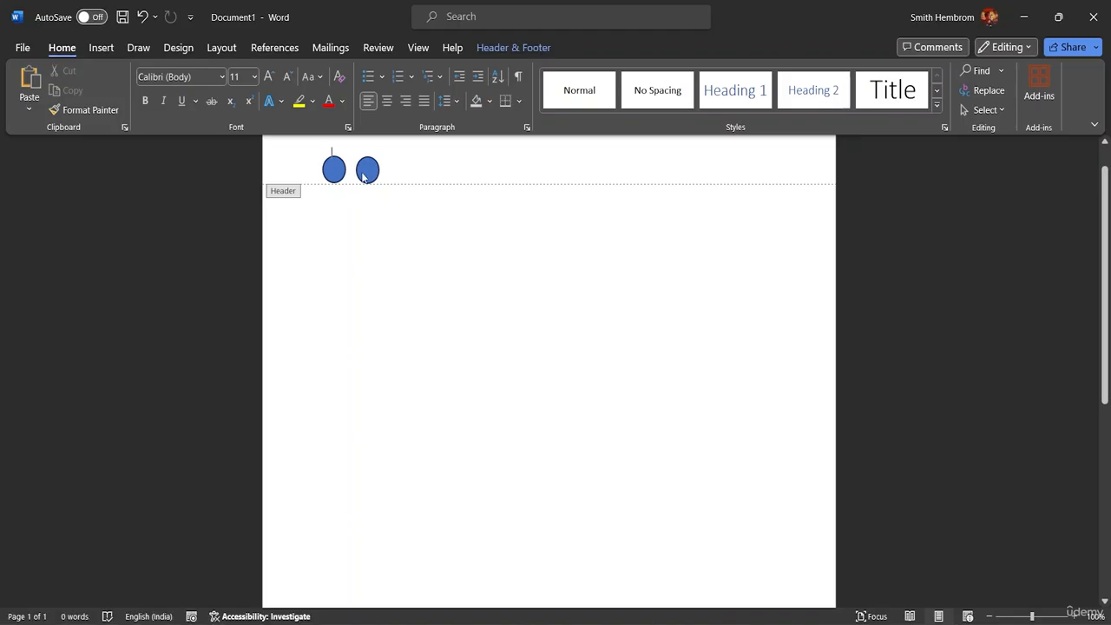
{"action": "left_click_drag", "start_coordinate": [311, 149], "coordinate": [384, 185]}
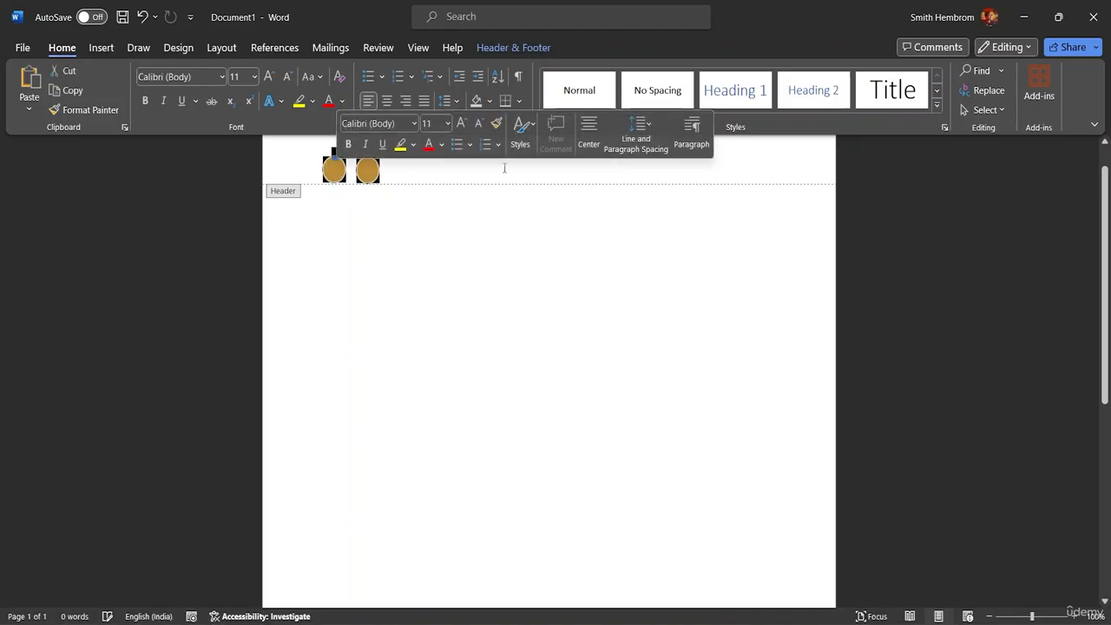
{"action": "key", "text": "Delete"}
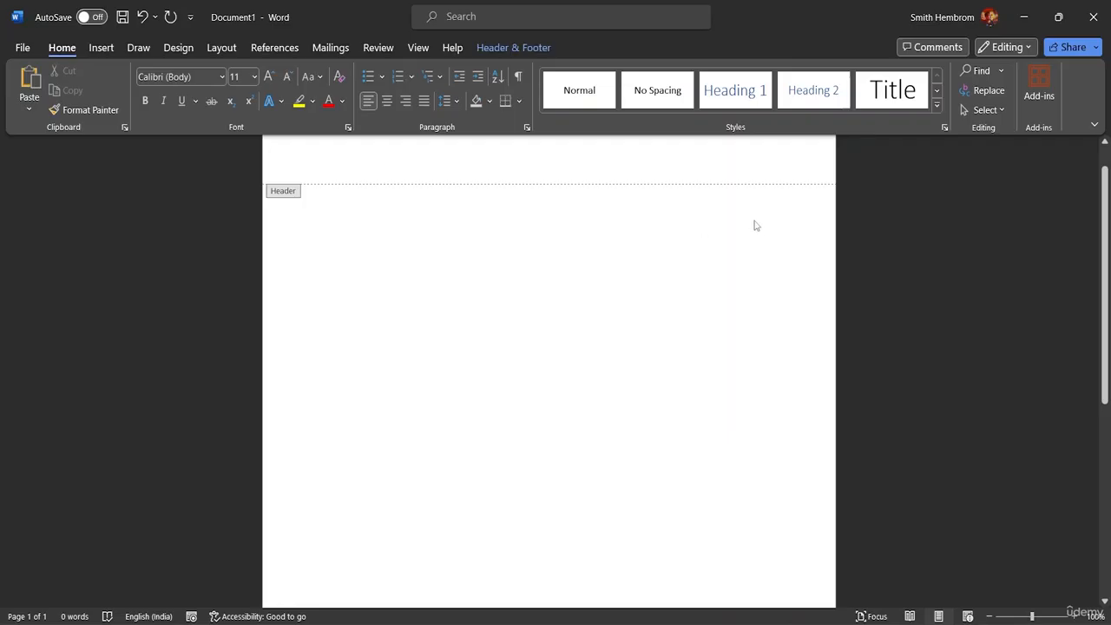
Step: Exit header editing and return to the empty document body
{"action": "left_click", "coordinate": [102, 47]}
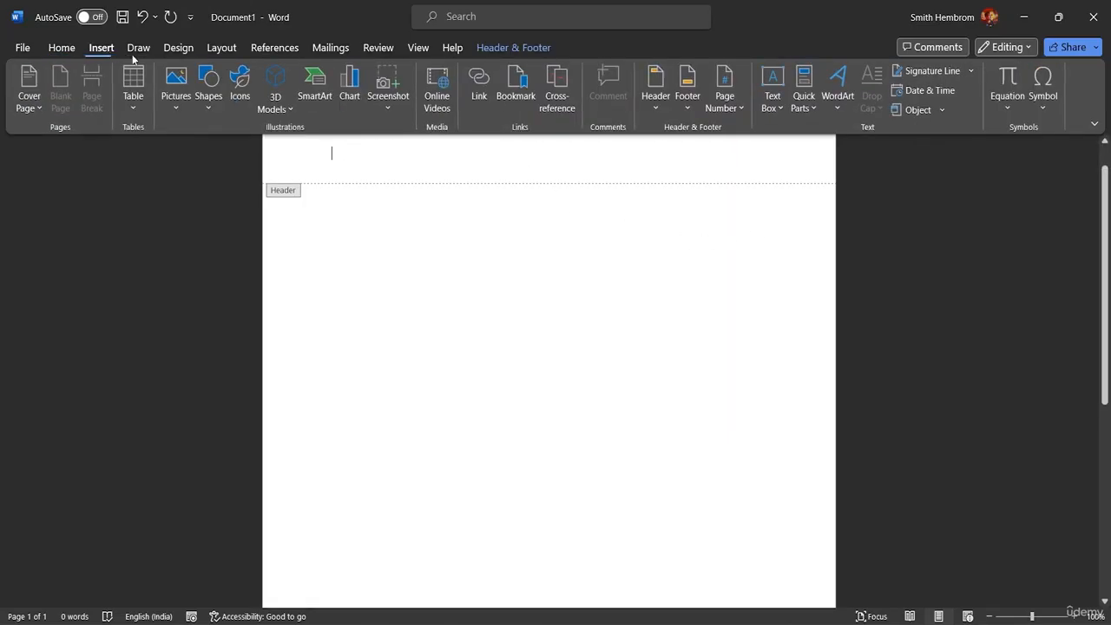
{"action": "double_click", "coordinate": [335, 227]}
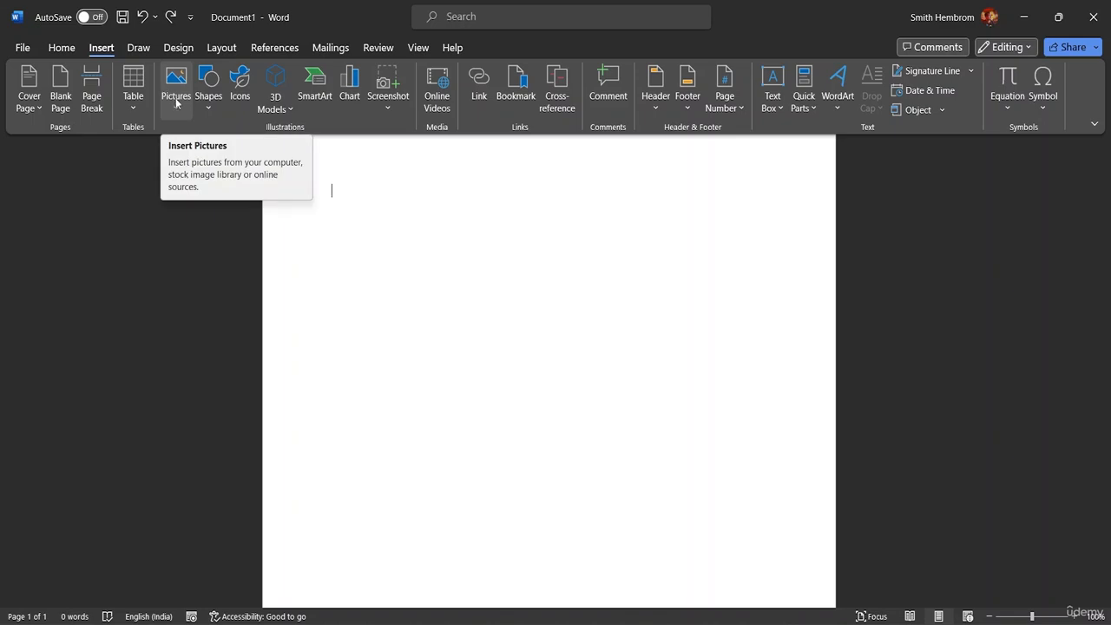
{"action": "left_click", "coordinate": [187, 50]}
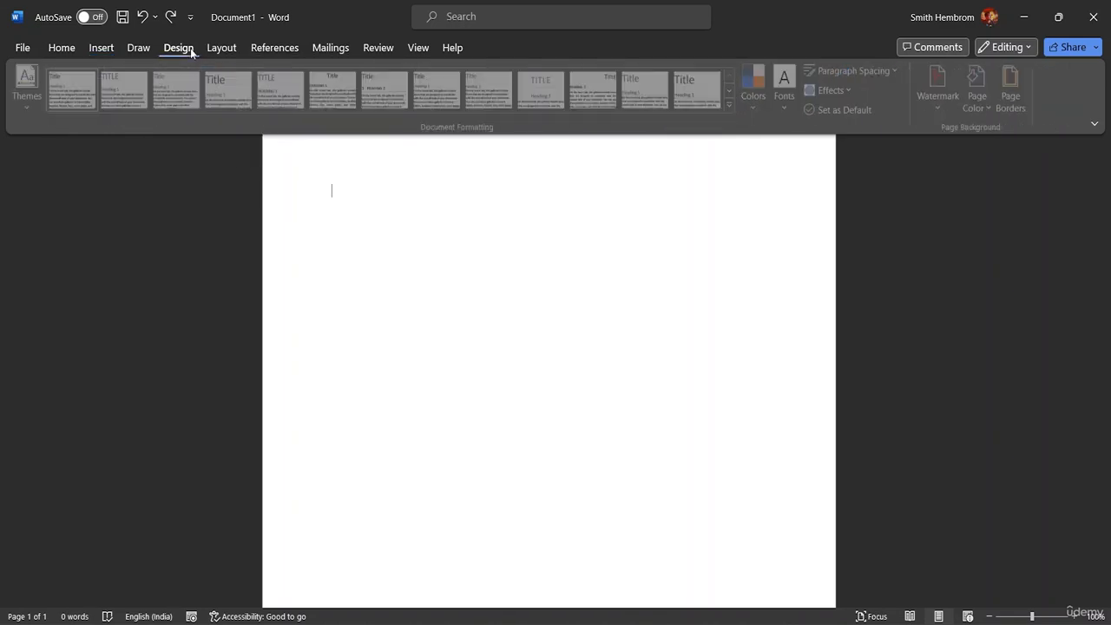
{"action": "left_click", "coordinate": [1007, 103]}
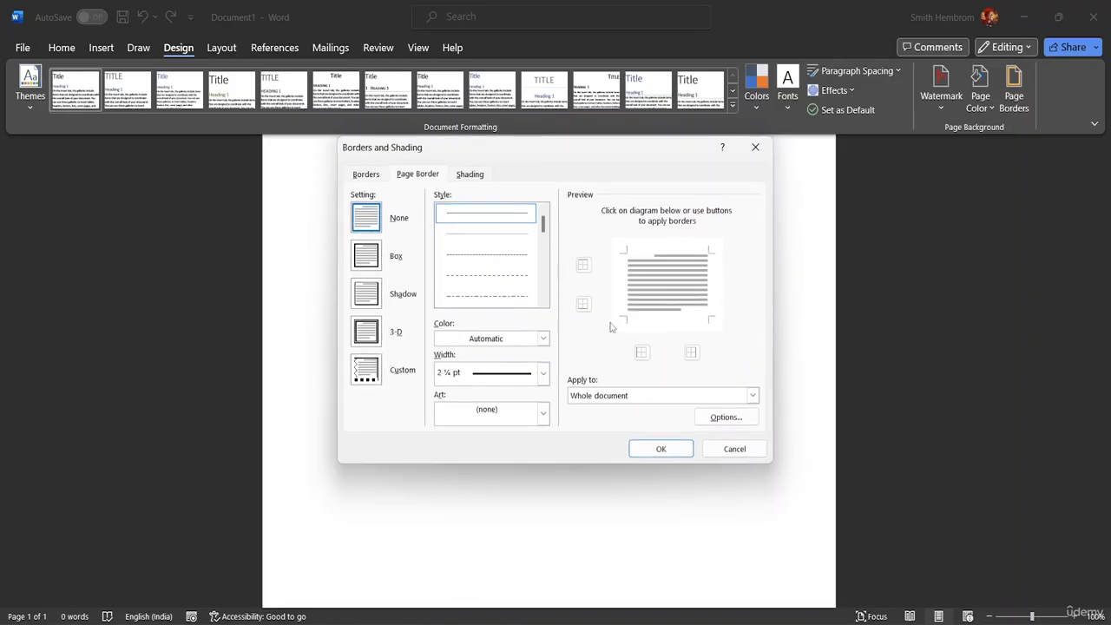
{"action": "left_click", "coordinate": [543, 415]}
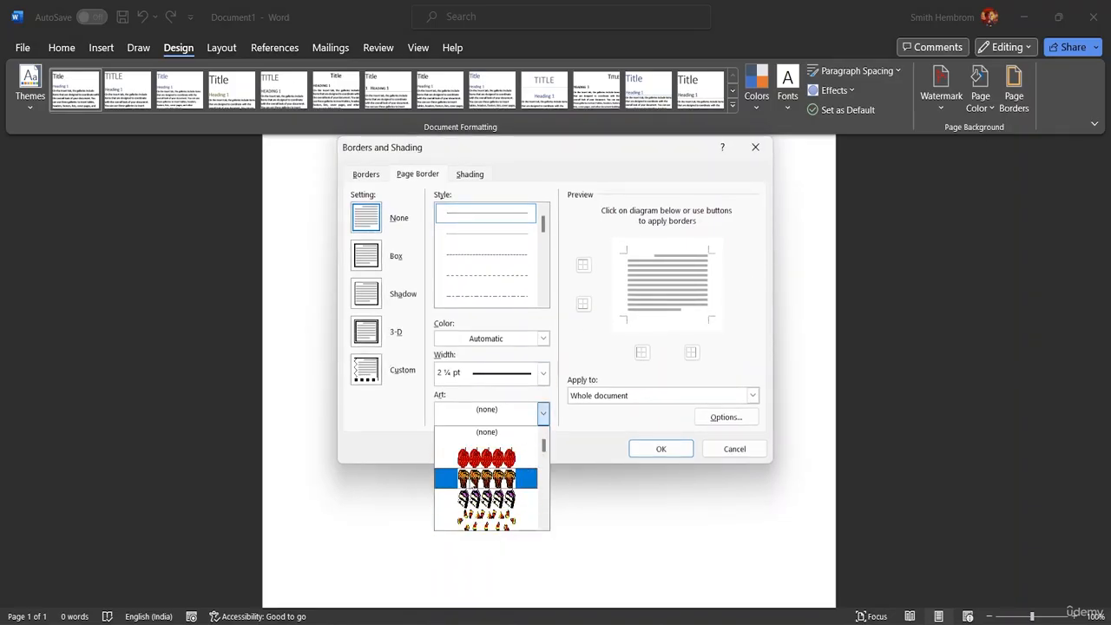
{"action": "left_click", "coordinate": [477, 477]}
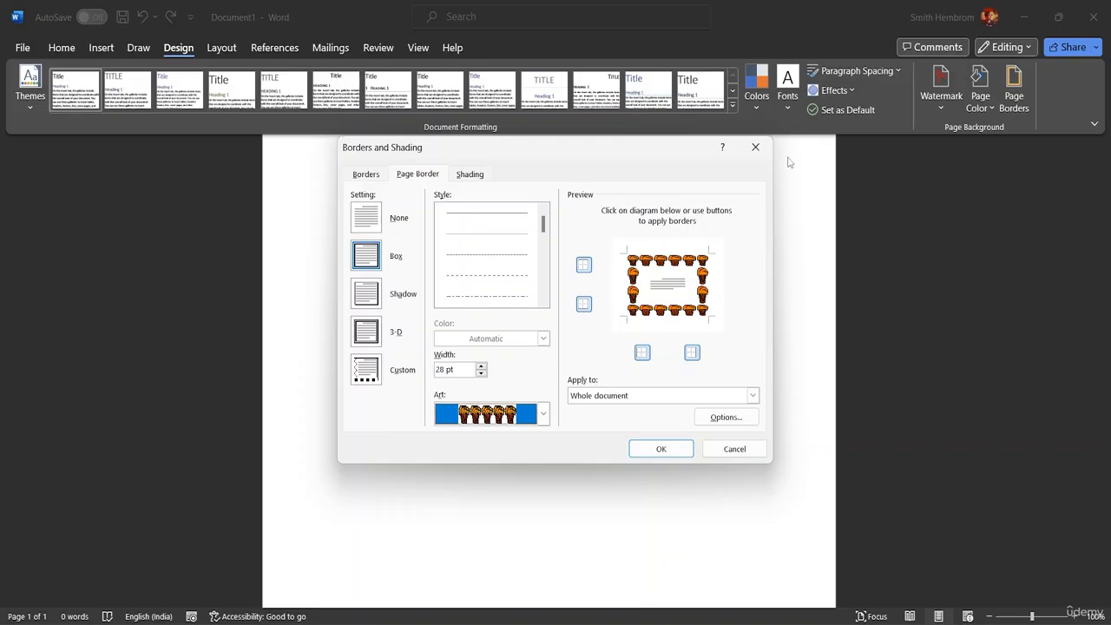
{"action": "left_click", "coordinate": [735, 449]}
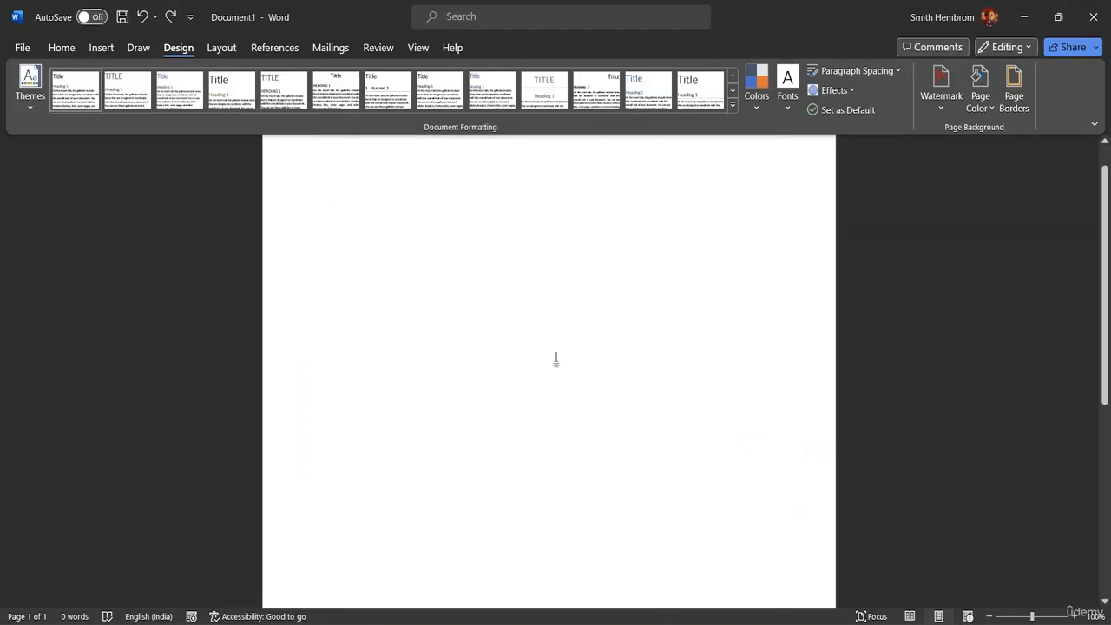
Step: In Custom Watermark choose Picture watermark and browse offline to image 7757248 in hand-drawn-medieval-frame-design
{"action": "left_click", "coordinate": [941, 107]}
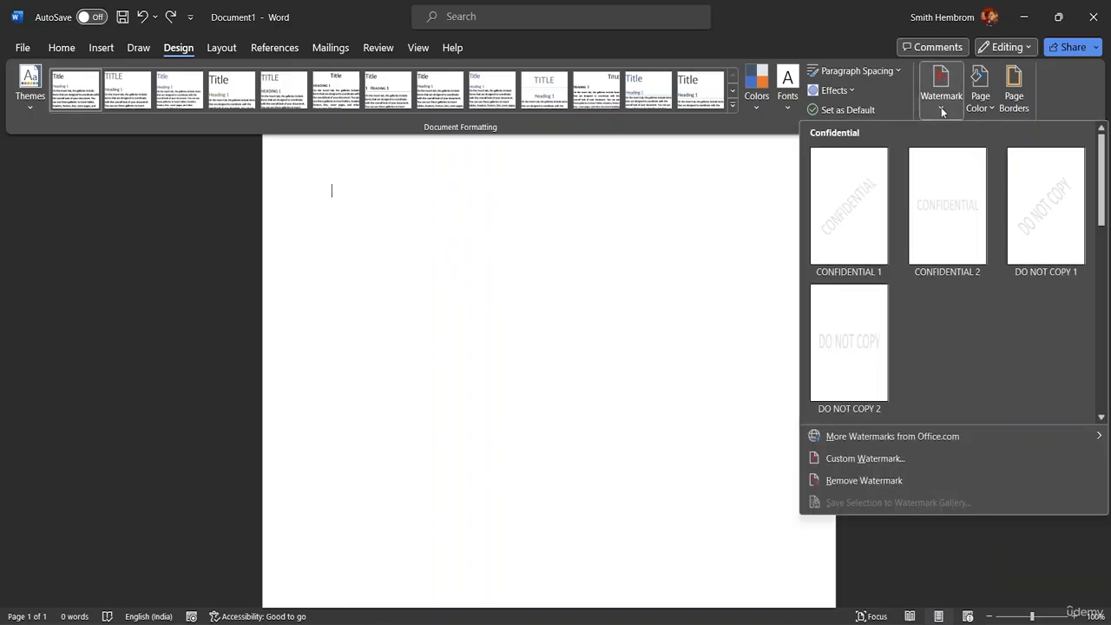
{"action": "left_click", "coordinate": [860, 461]}
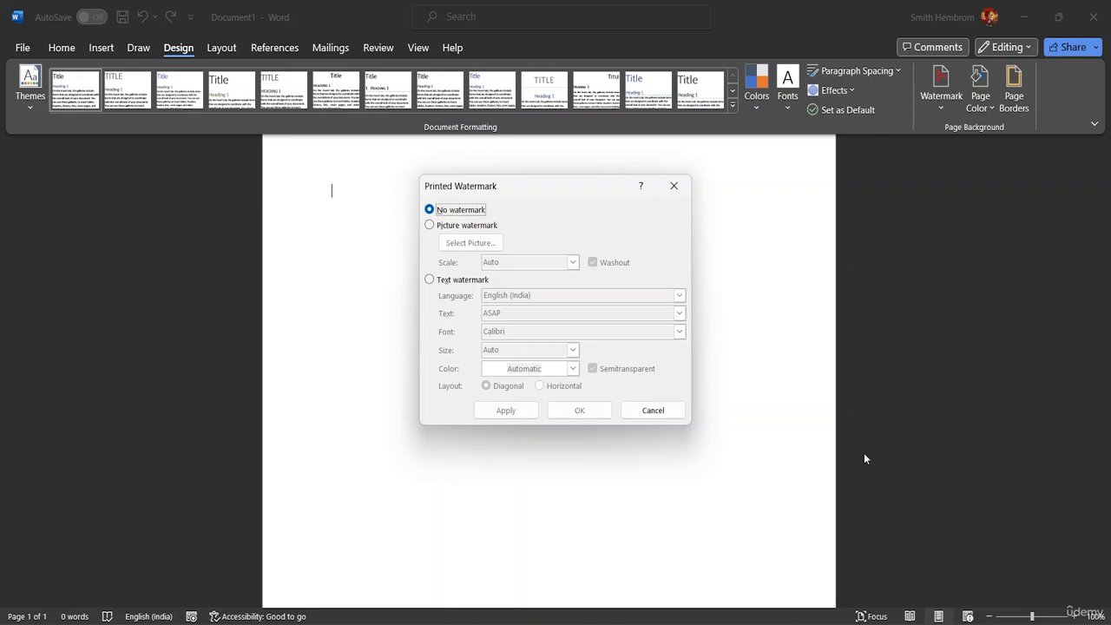
{"action": "left_click", "coordinate": [429, 227]}
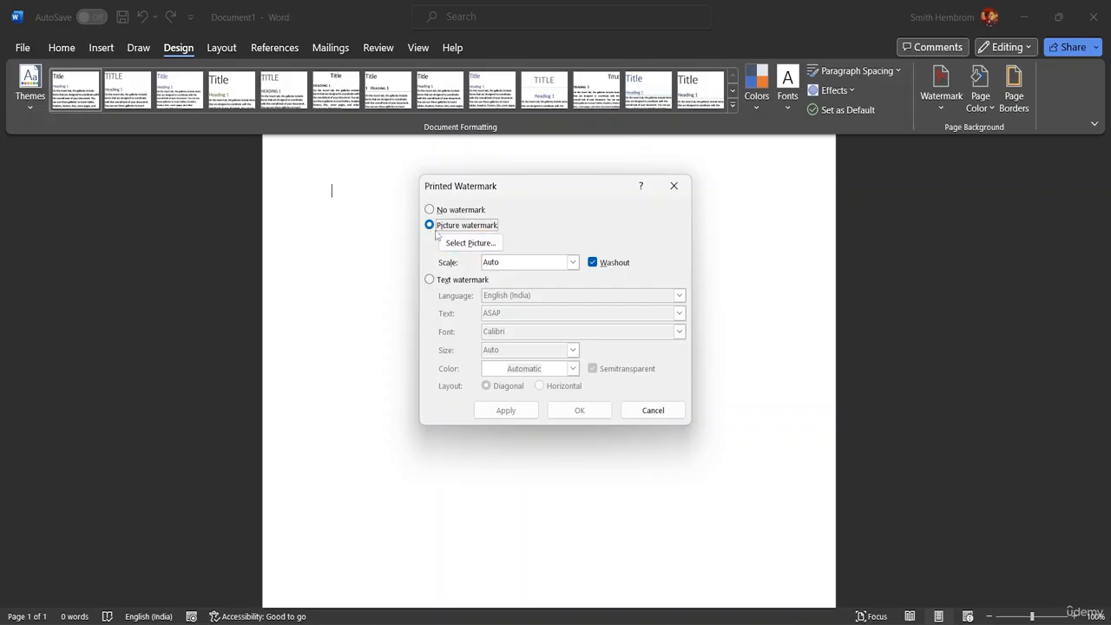
{"action": "left_click", "coordinate": [472, 246]}
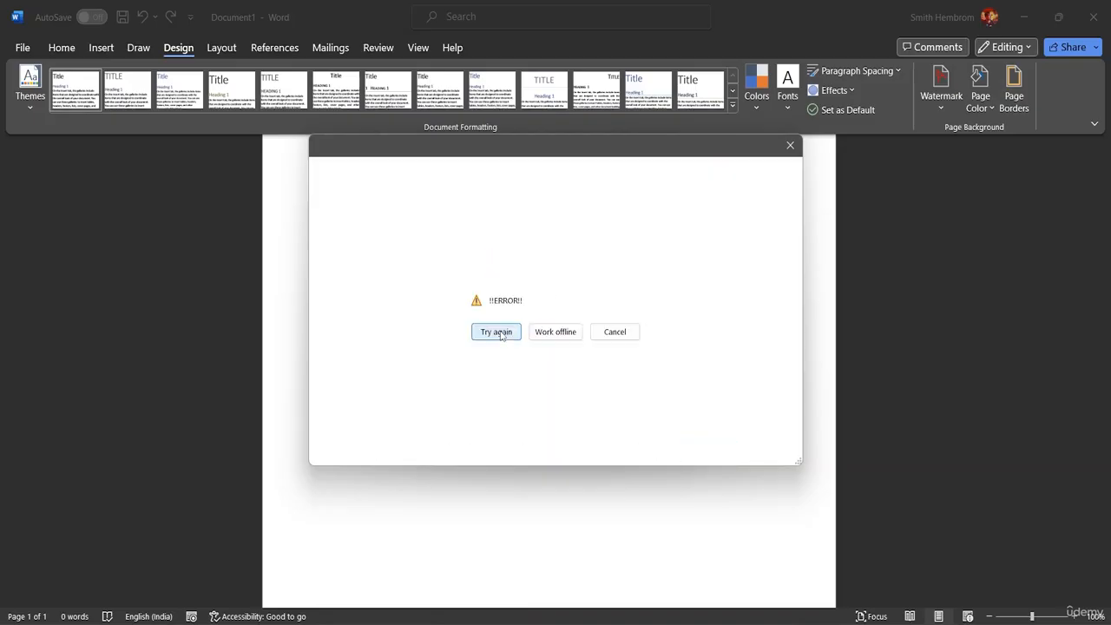
{"action": "left_click", "coordinate": [566, 339]}
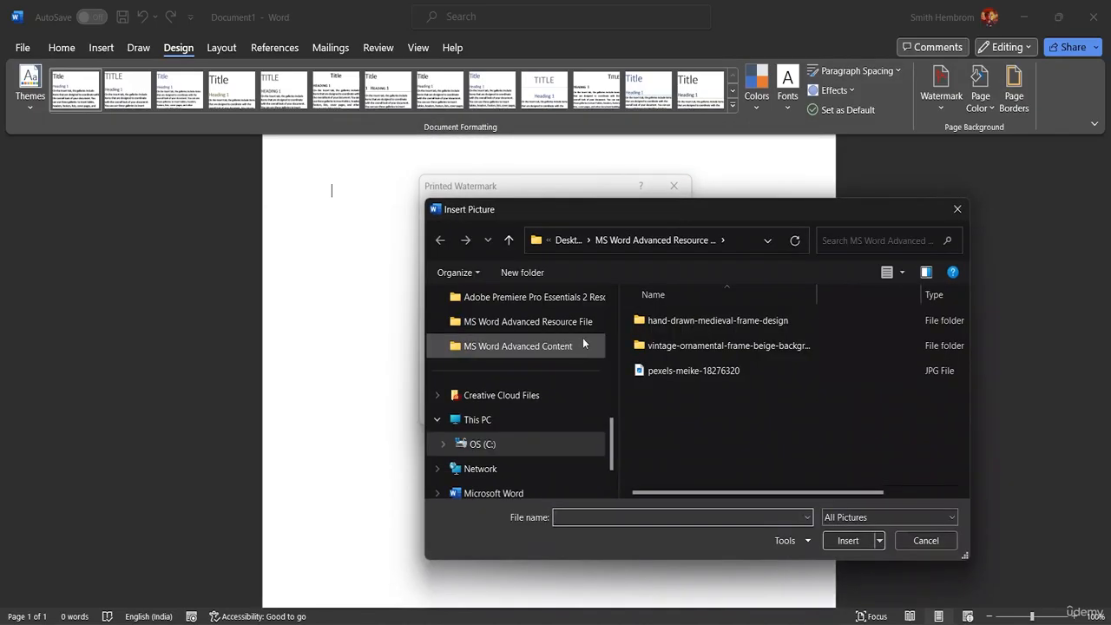
{"action": "left_click", "coordinate": [658, 371]}
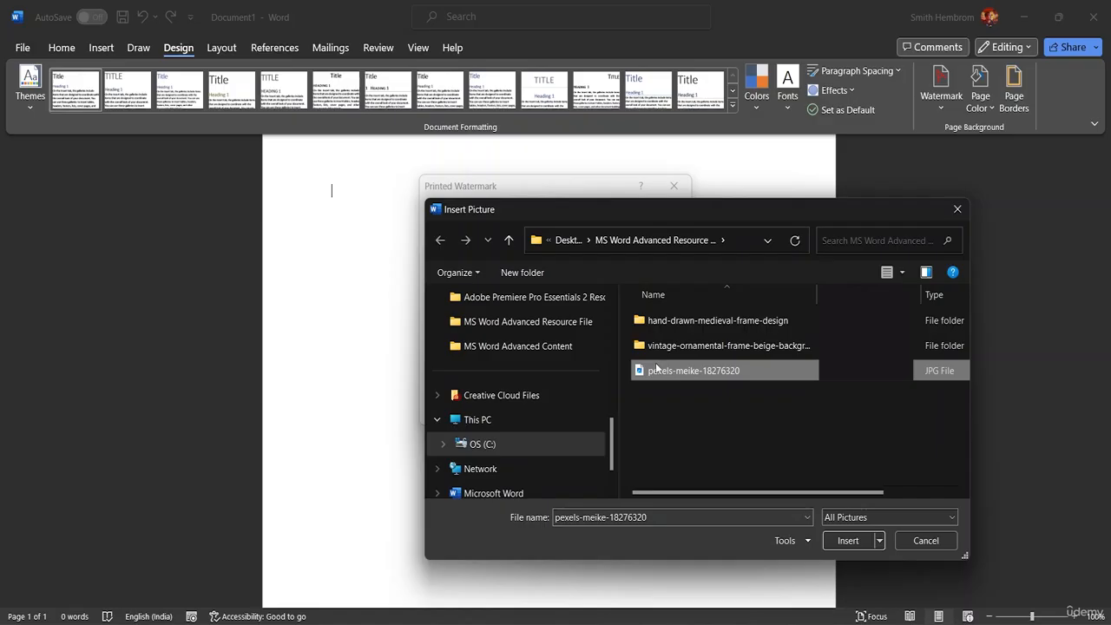
{"action": "double_click", "coordinate": [674, 321]}
{"action": "left_click", "coordinate": [674, 334]}
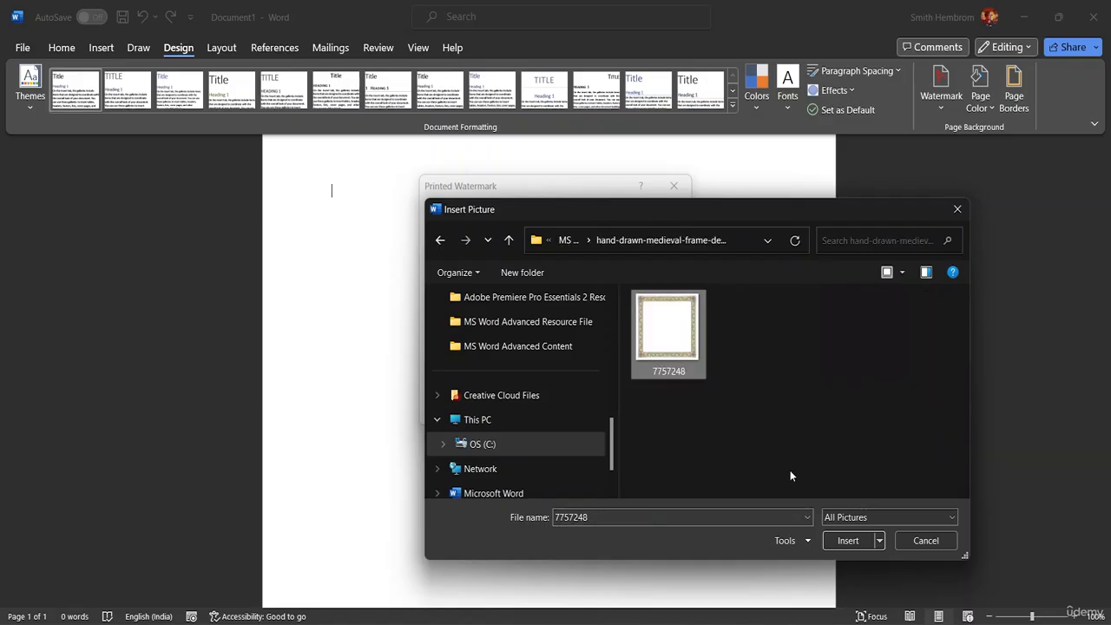
Step: Insert image 7757248 and apply it as a washed-out picture watermark at Auto scale
{"action": "left_click", "coordinate": [851, 539]}
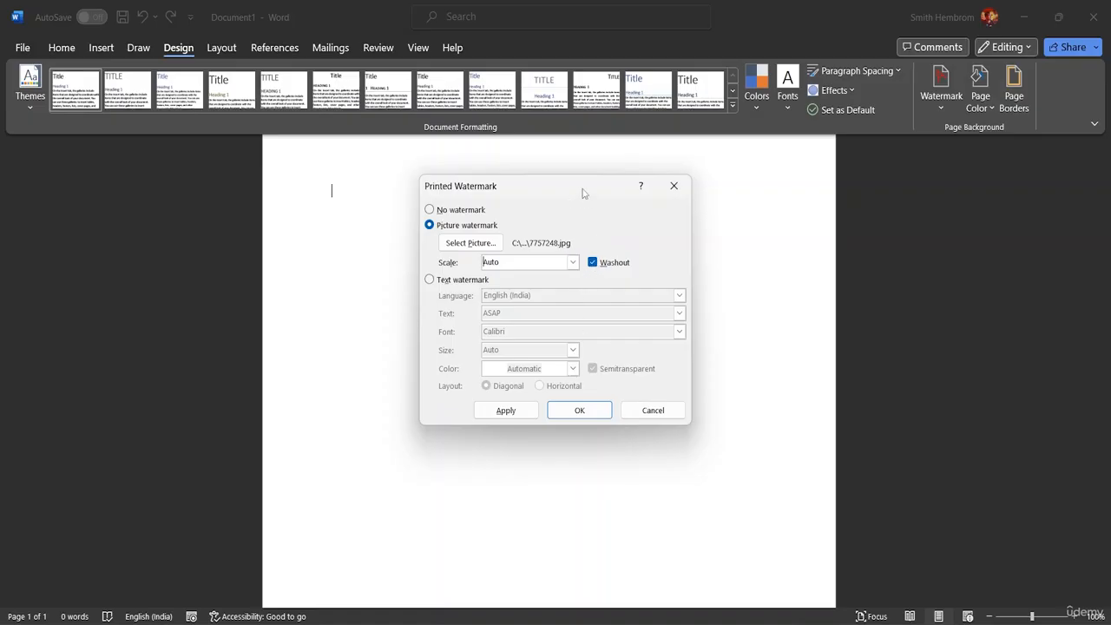
{"action": "left_click_drag", "start_coordinate": [584, 193], "coordinate": [981, 167]}
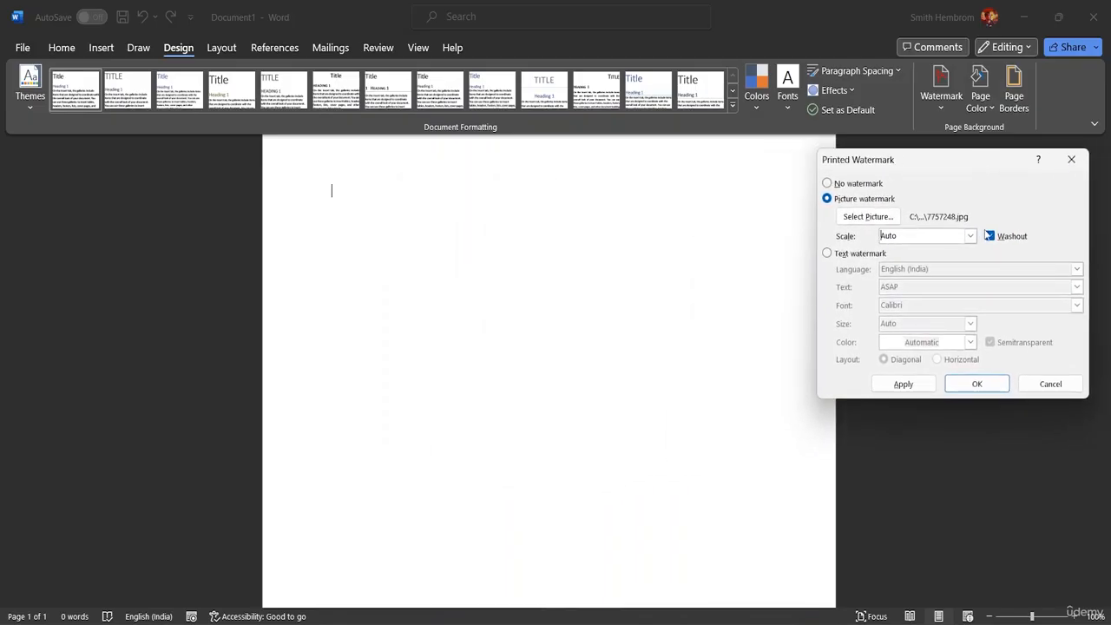
{"action": "left_click", "coordinate": [903, 384]}
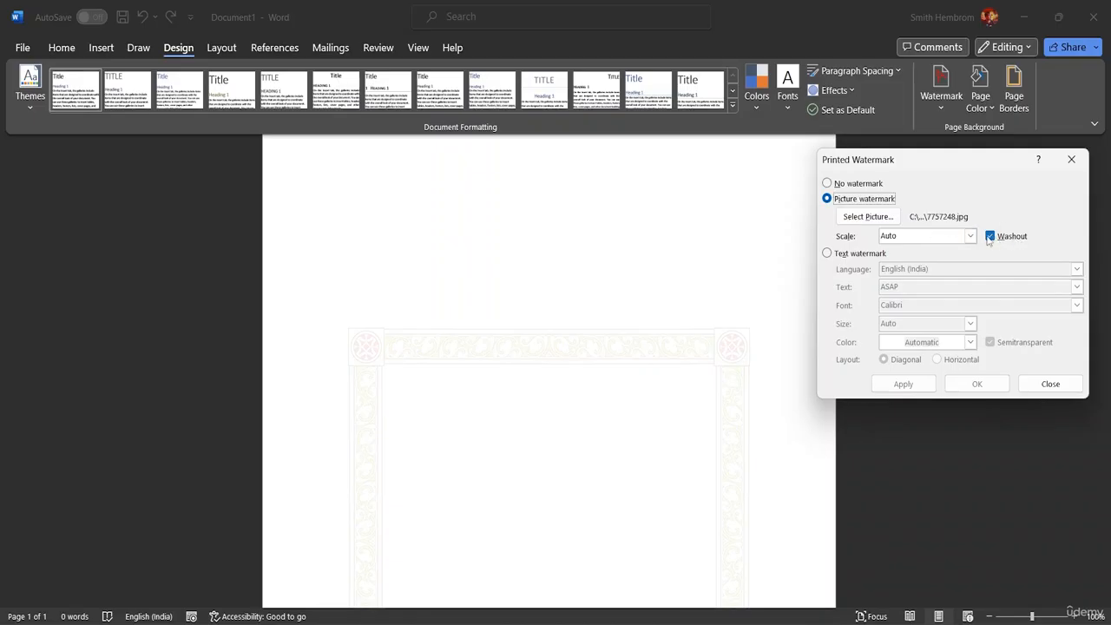
Step: Turn off washout for the frame watermark and try a 50% scale
{"action": "left_click", "coordinate": [991, 238]}
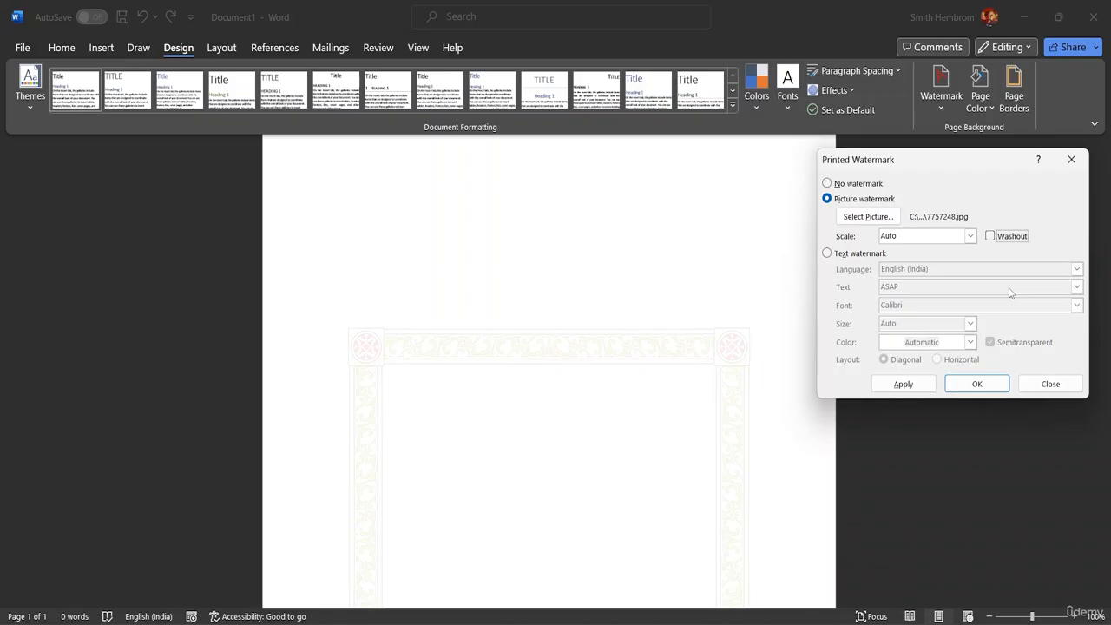
{"action": "left_click", "coordinate": [908, 384]}
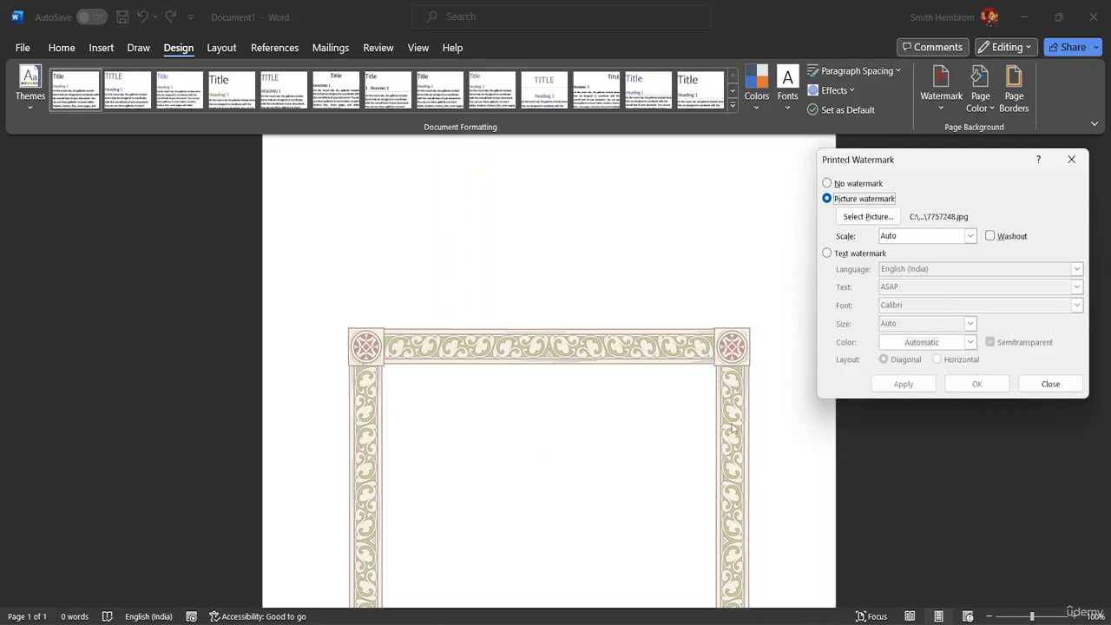
{"action": "left_click", "coordinate": [971, 237]}
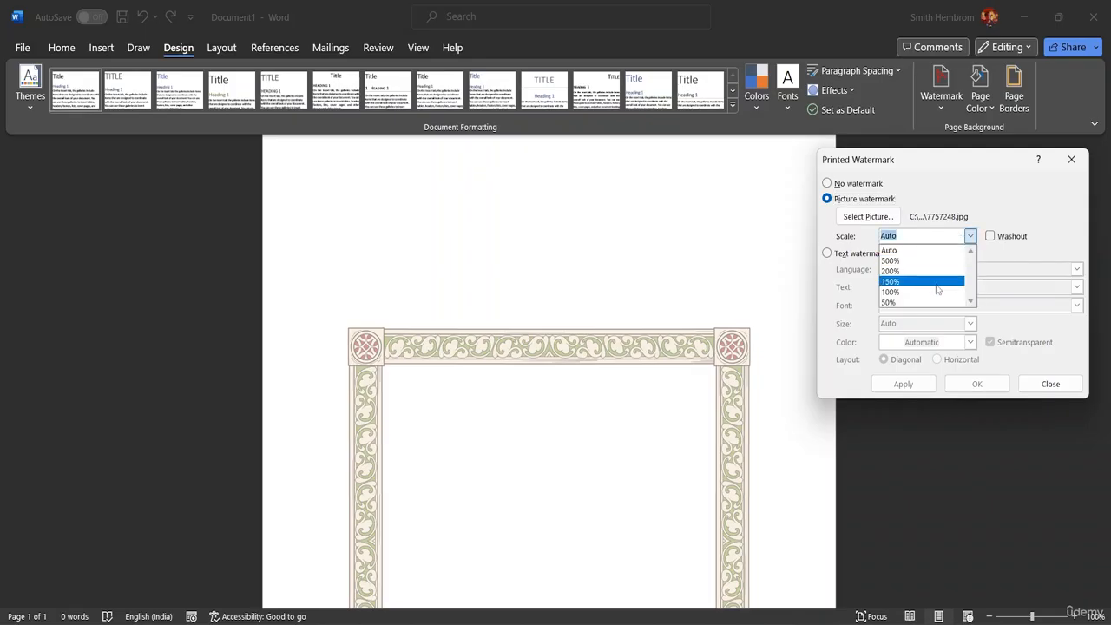
{"action": "left_click", "coordinate": [931, 303]}
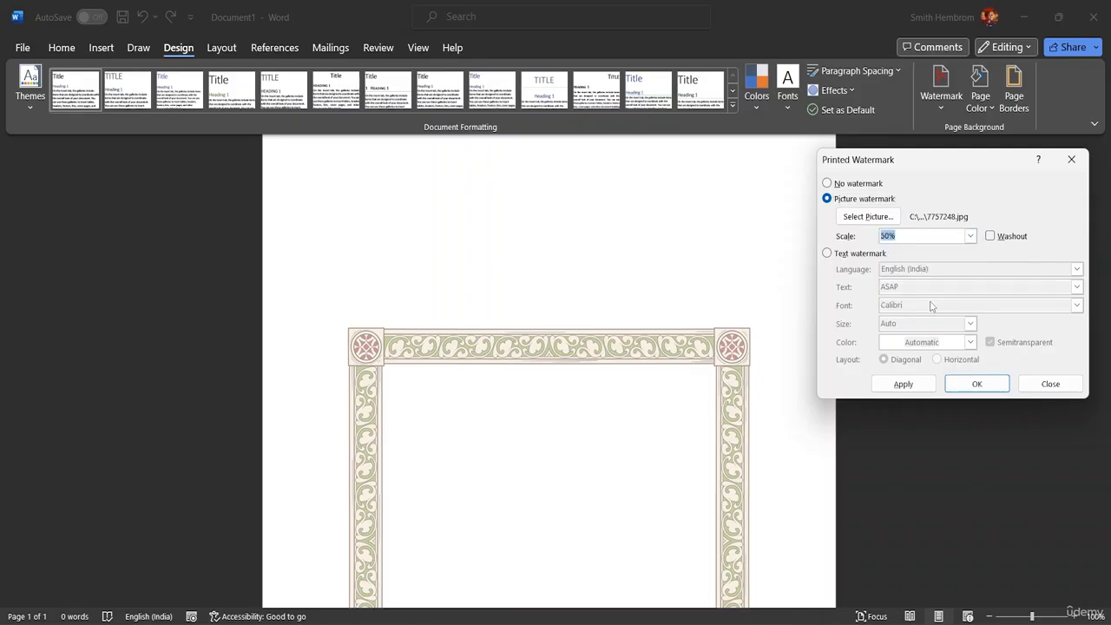
{"action": "left_click", "coordinate": [915, 388]}
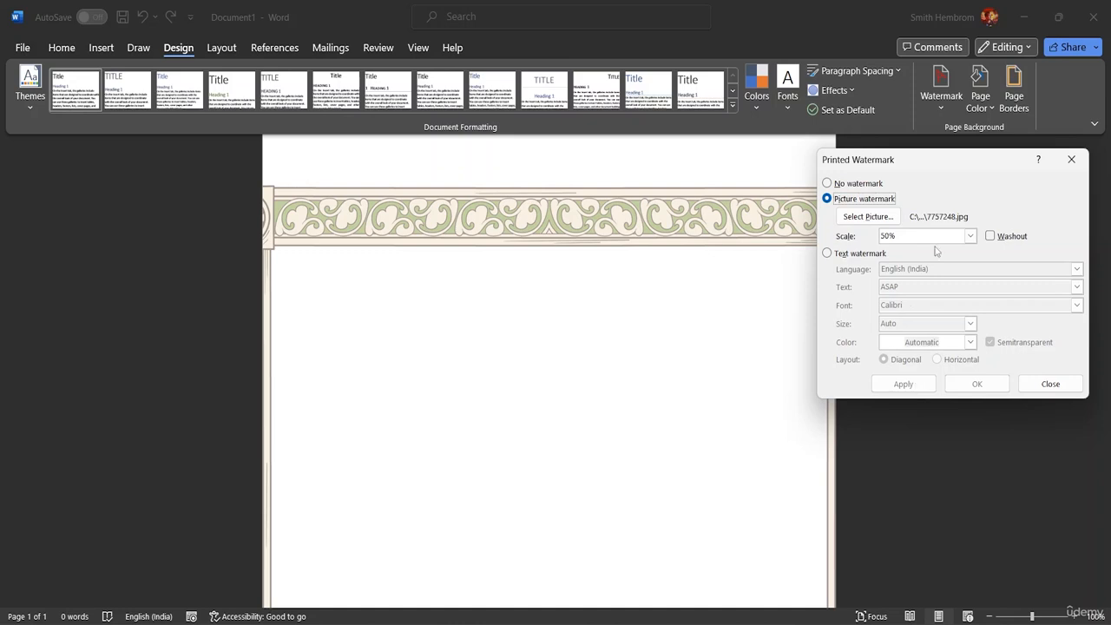
Step: Edit the watermark scale value by hand, trying 35% and finally applying 45%
{"action": "left_click", "coordinate": [905, 237]}
{"action": "key", "text": "BackSpace"}
{"action": "key", "text": "BackSpace"}
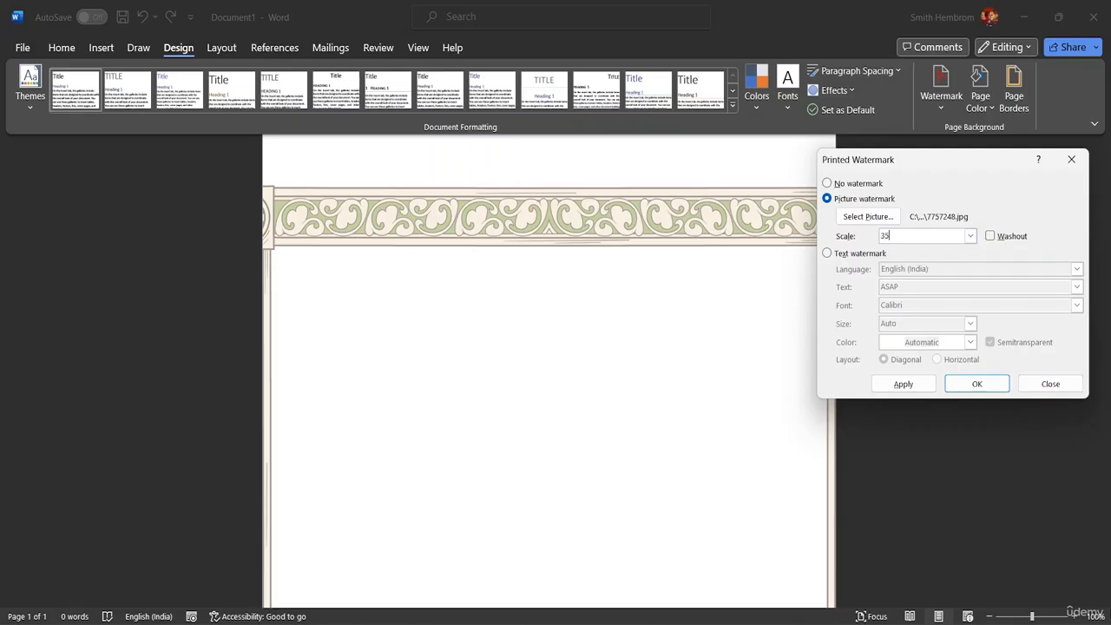
{"action": "left_click", "coordinate": [908, 385]}
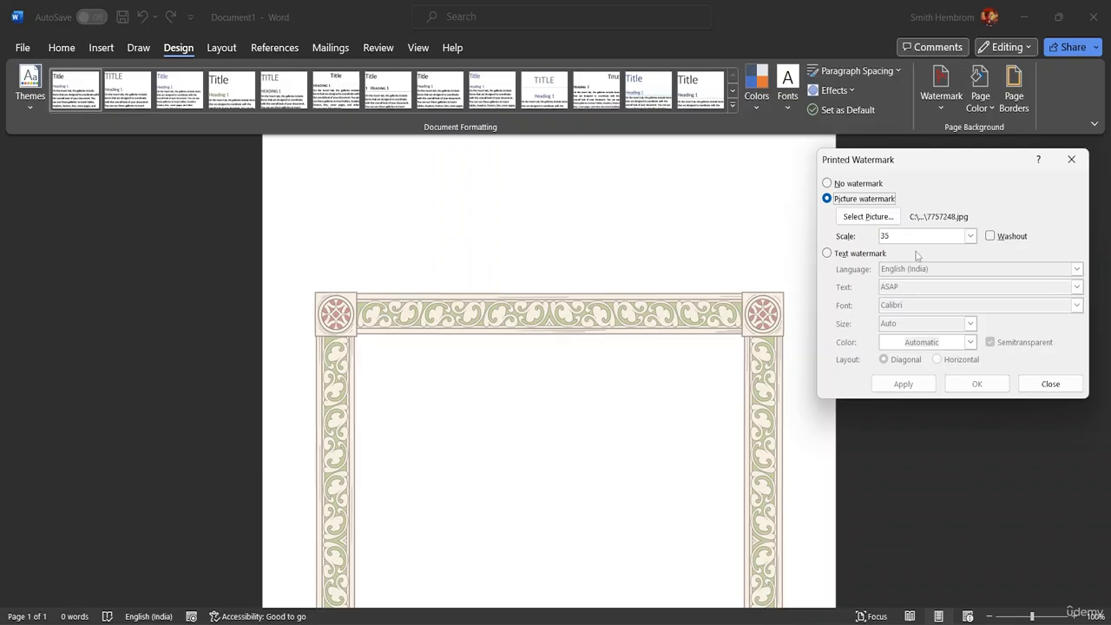
{"action": "left_click", "coordinate": [886, 236]}
{"action": "key", "text": "BackSpace"}
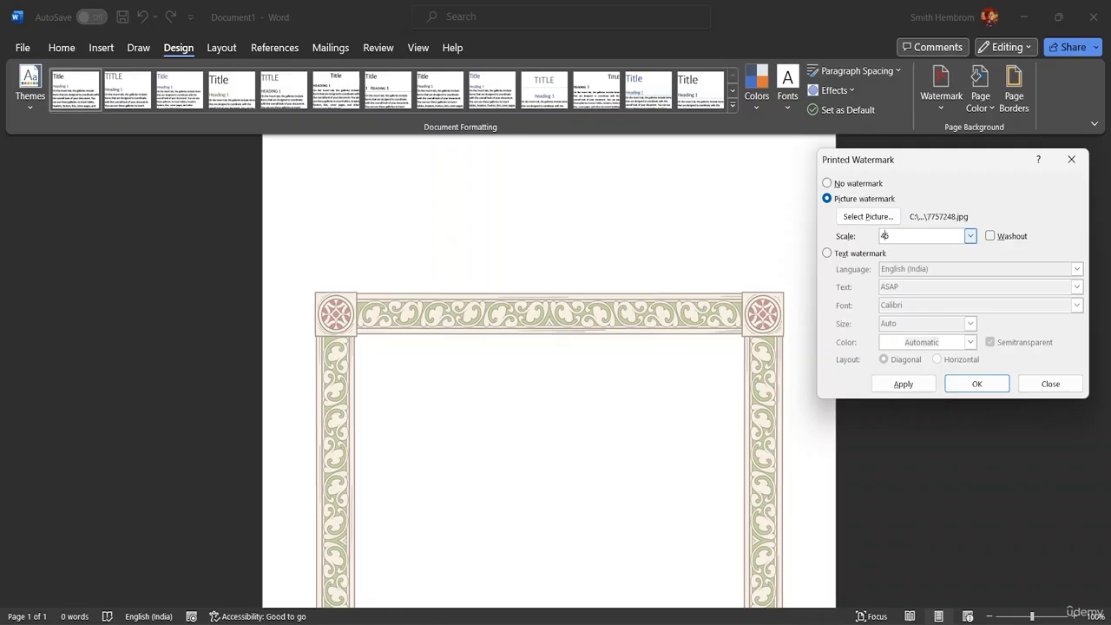
{"action": "key", "text": "Return"}
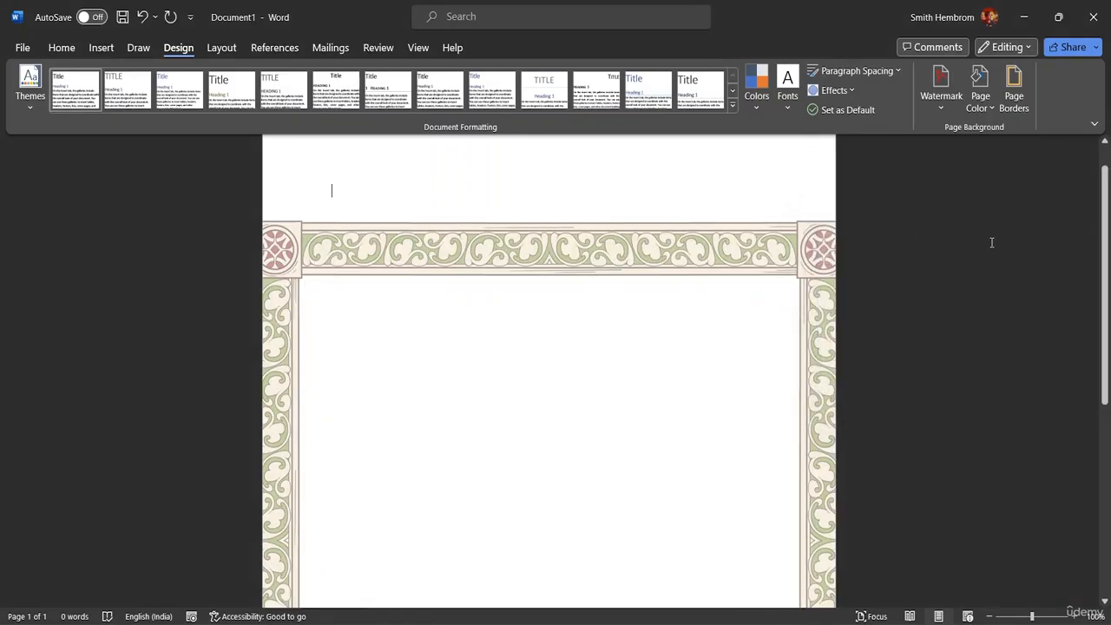
Step: Change the custom frame watermark's scale from 45% to 42%
{"action": "left_click", "coordinate": [940, 112]}
{"action": "left_click", "coordinate": [881, 460]}
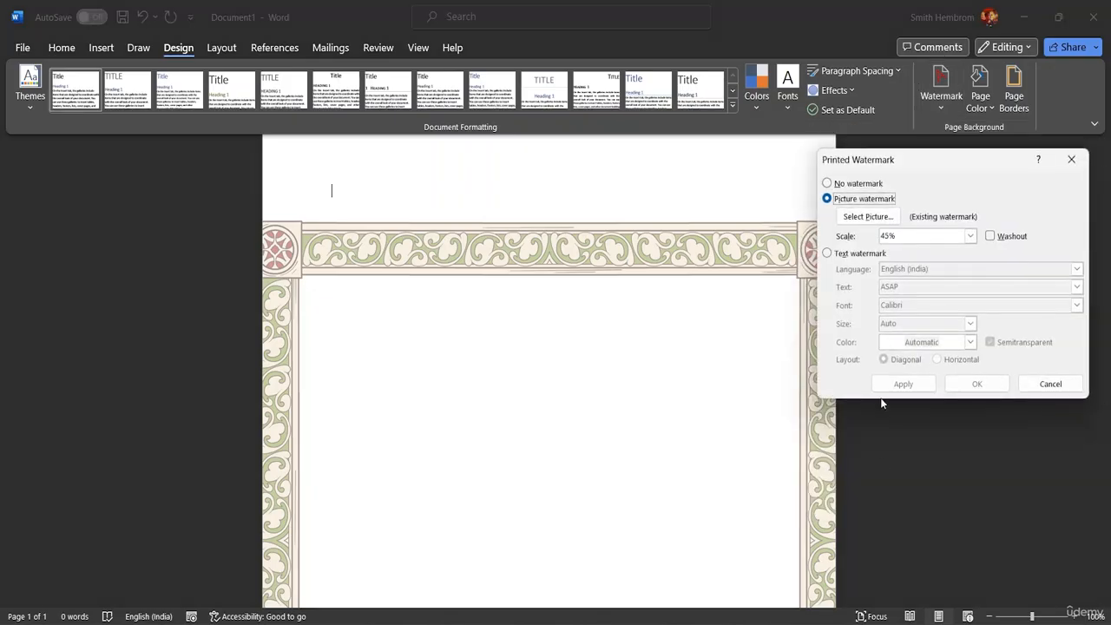
{"action": "left_click", "coordinate": [893, 236]}
{"action": "key", "text": "BackSpace"}
{"action": "type", "text": "2"}
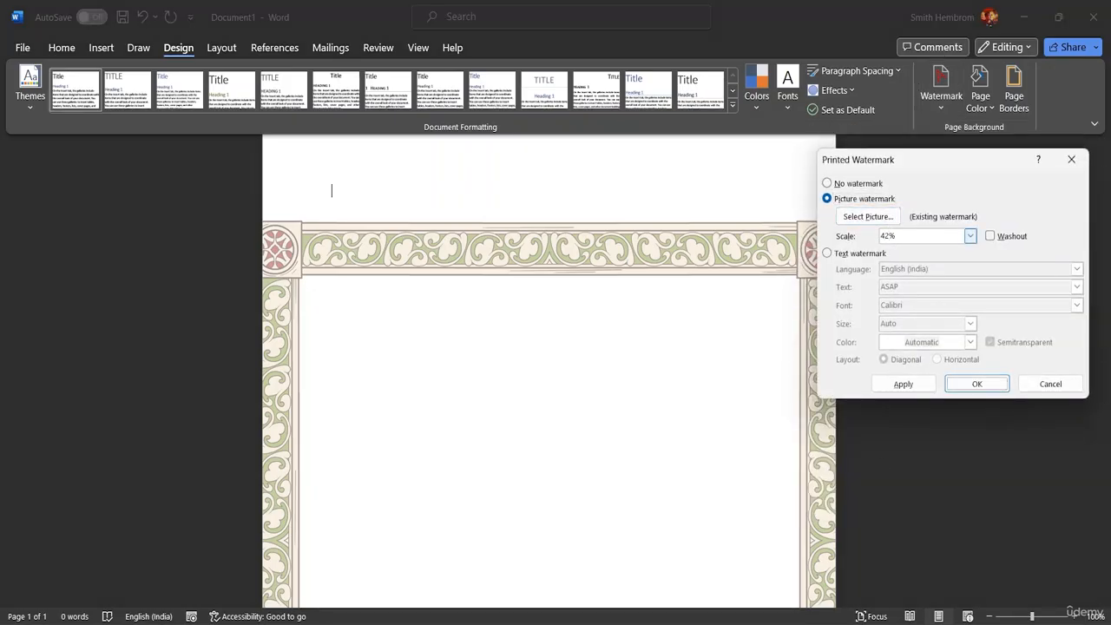
{"action": "left_click", "coordinate": [976, 384]}
Step: Scroll through the page to confirm the whole frame fits at 42%
{"action": "scroll", "coordinate": [921, 240], "scroll_direction": "down", "scroll_amount": 1}
{"action": "scroll", "coordinate": [745, 259], "scroll_direction": "down", "scroll_amount": 7}
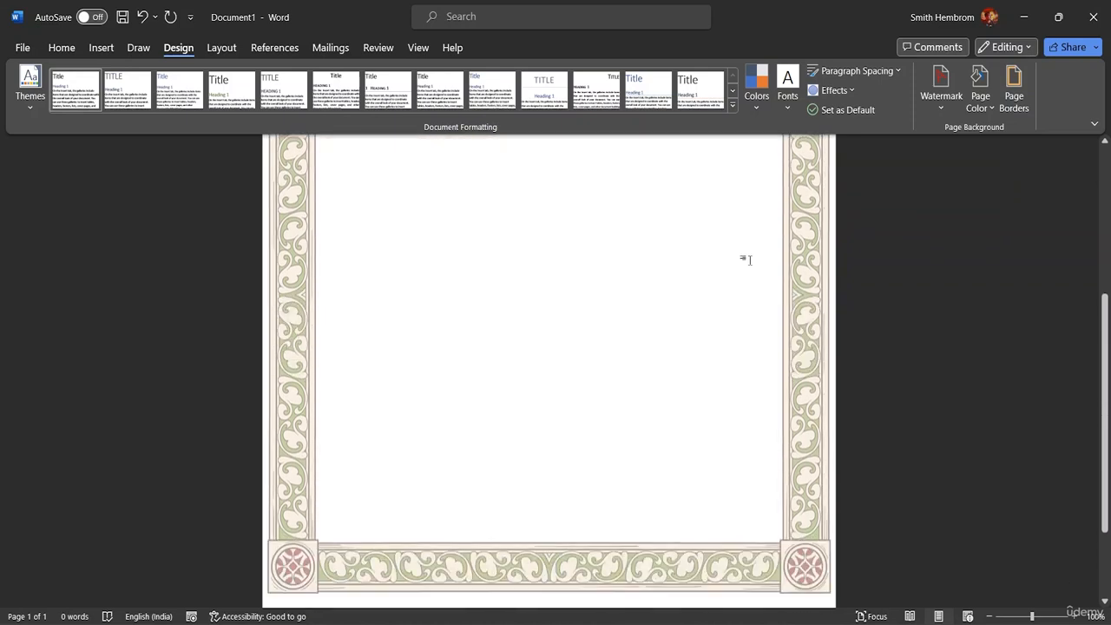
{"action": "scroll", "coordinate": [745, 259], "scroll_direction": "up", "scroll_amount": 8}
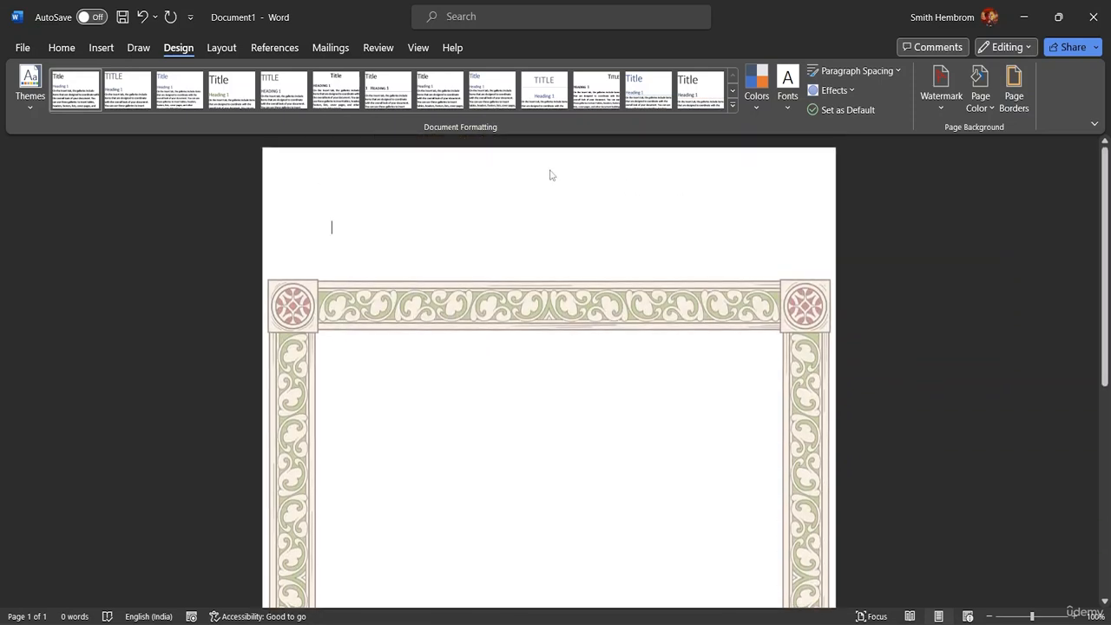
{"action": "scroll", "coordinate": [487, 331], "scroll_direction": "down", "scroll_amount": 7}
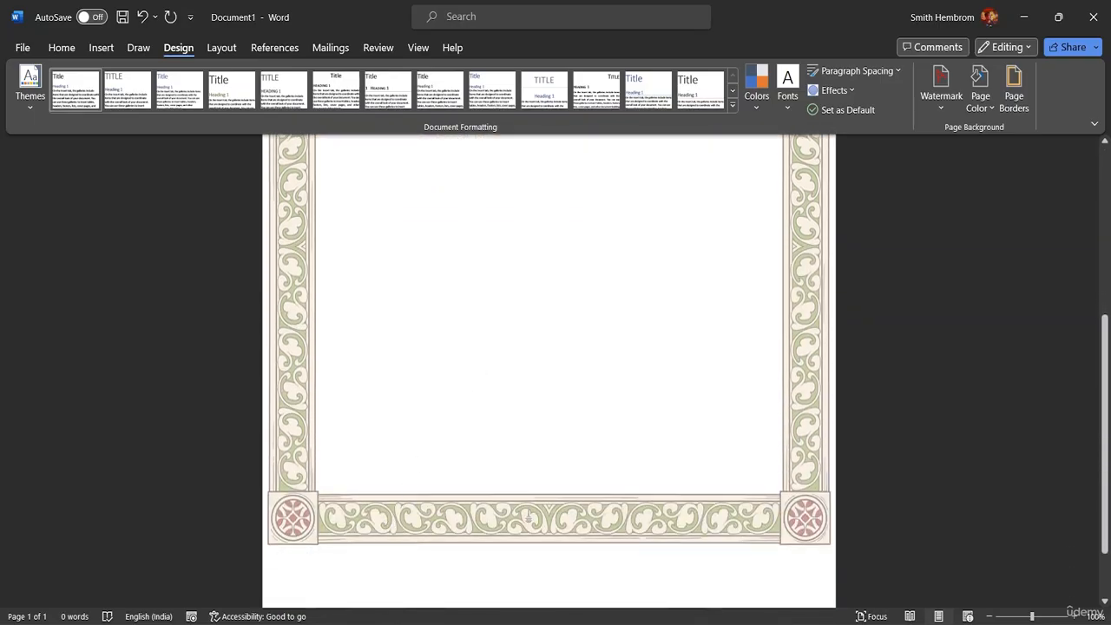
{"action": "left_click", "coordinate": [941, 91]}
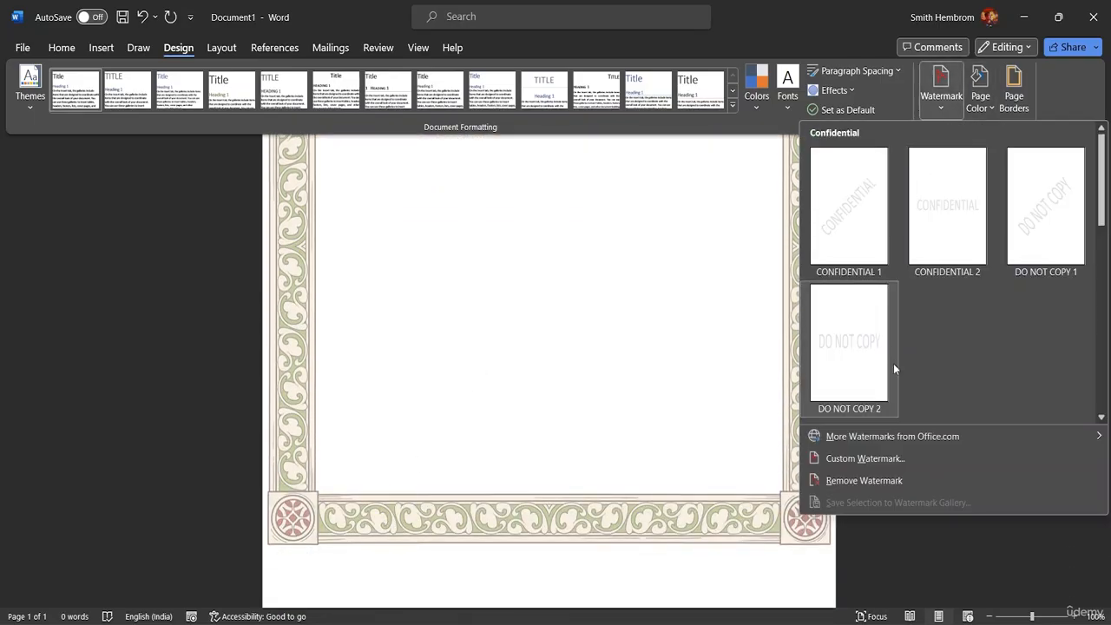
{"action": "left_click", "coordinate": [869, 468]}
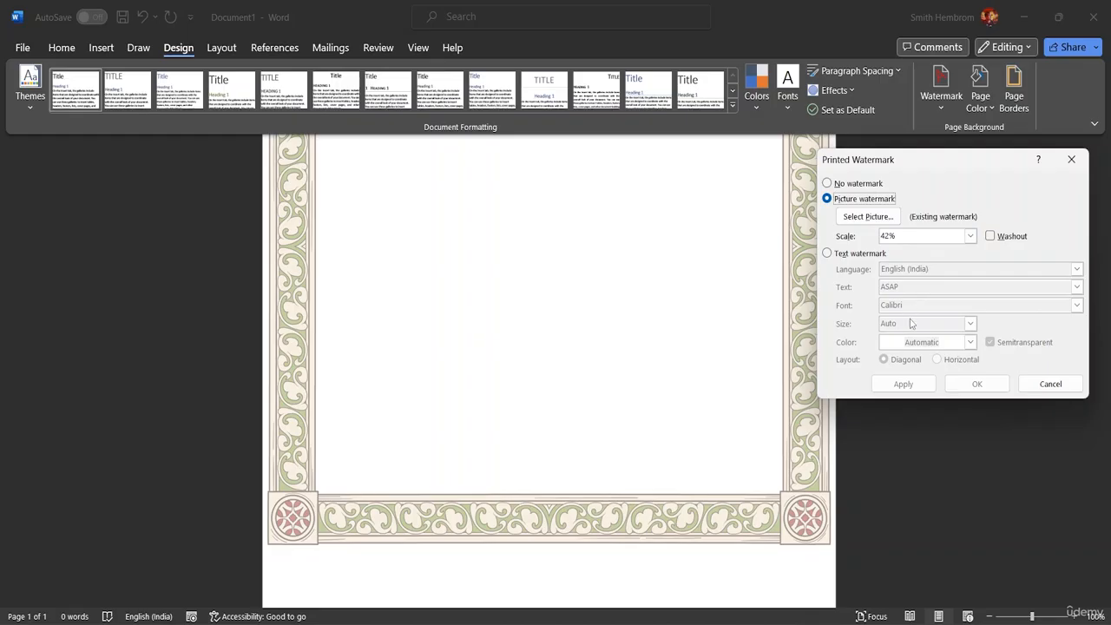
{"action": "left_click", "coordinate": [1074, 161]}
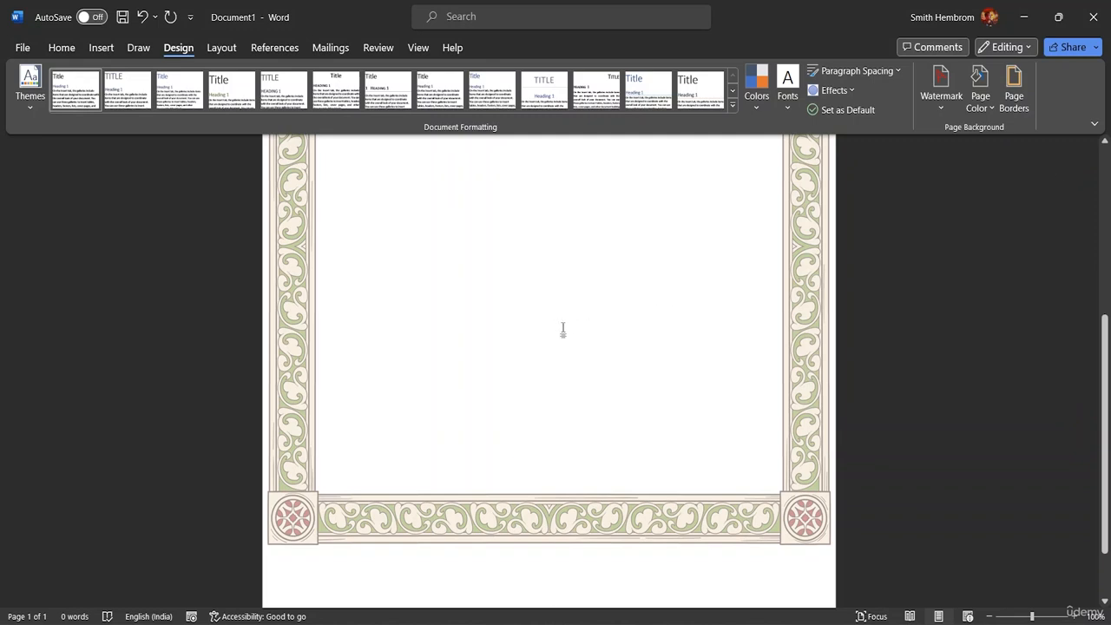
{"action": "scroll", "coordinate": [563, 330], "scroll_direction": "up", "scroll_amount": 4}
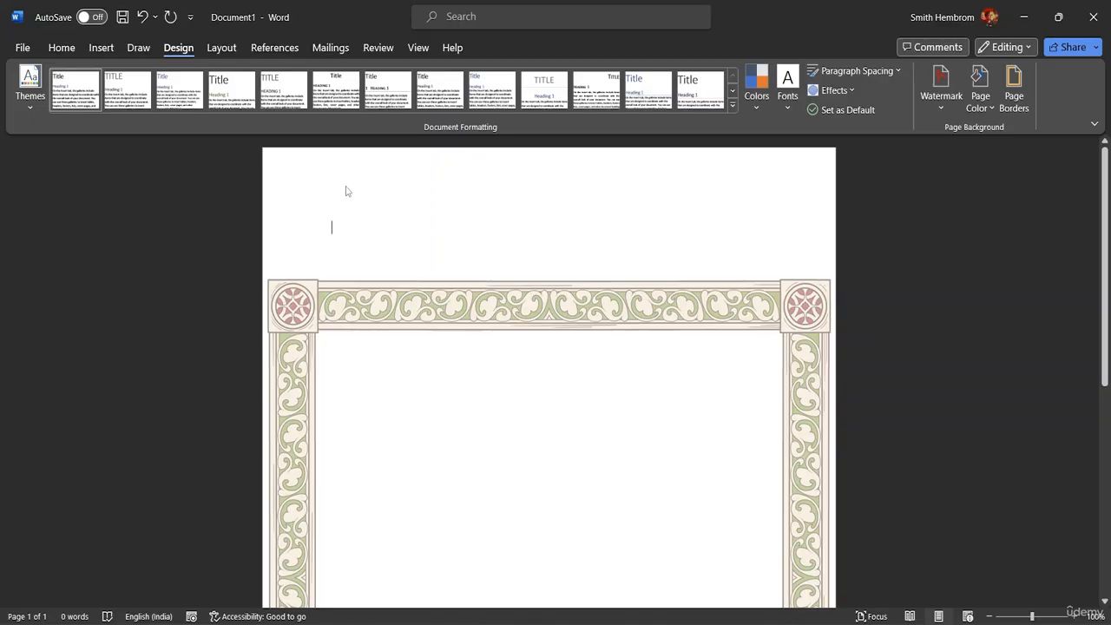
Step: Type a sample e-mail address into the page header and select it for copying
{"action": "double_click", "coordinate": [305, 180]}
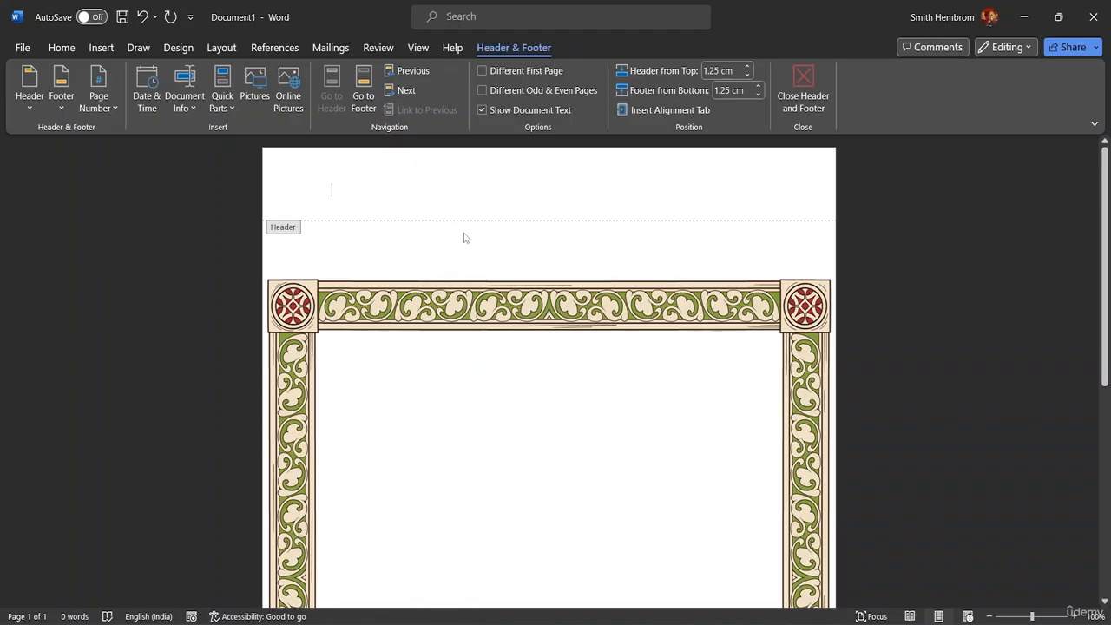
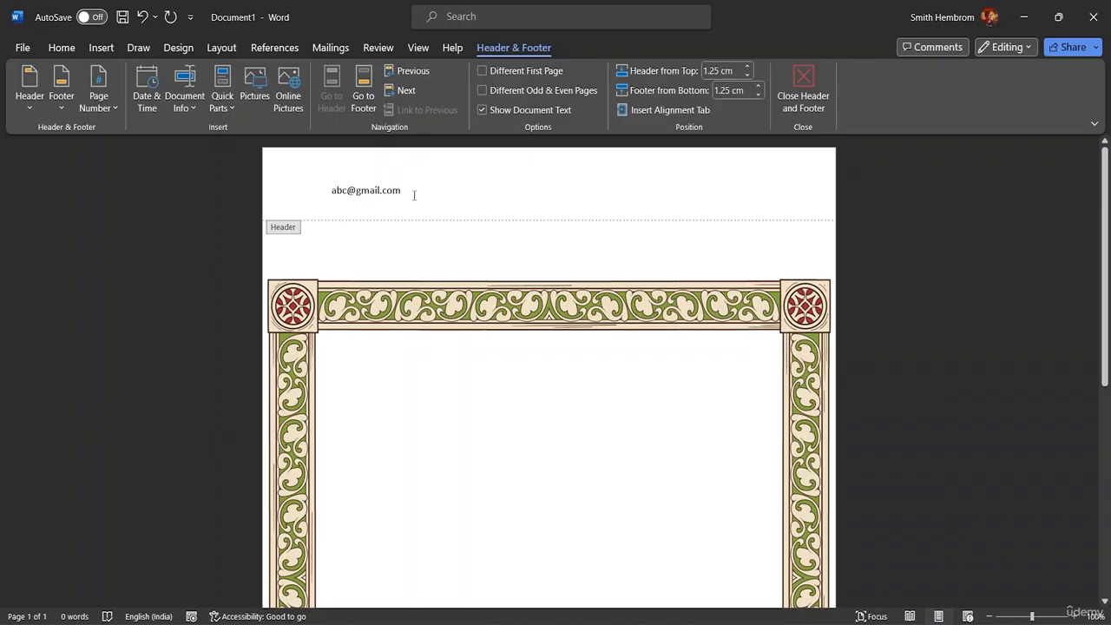
{"action": "left_click", "coordinate": [312, 193]}
{"action": "left_click", "coordinate": [413, 214]}
{"action": "left_click_drag", "start_coordinate": [400, 190], "coordinate": [322, 190]}
{"action": "key", "text": "ctrl+c"}
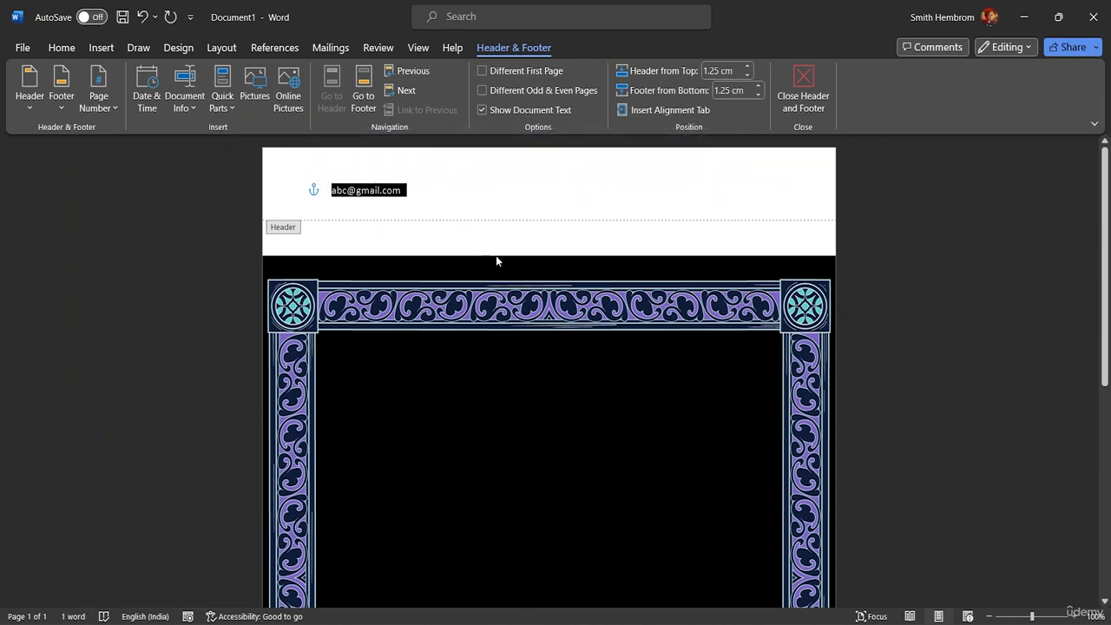
{"action": "left_click", "coordinate": [408, 194]}
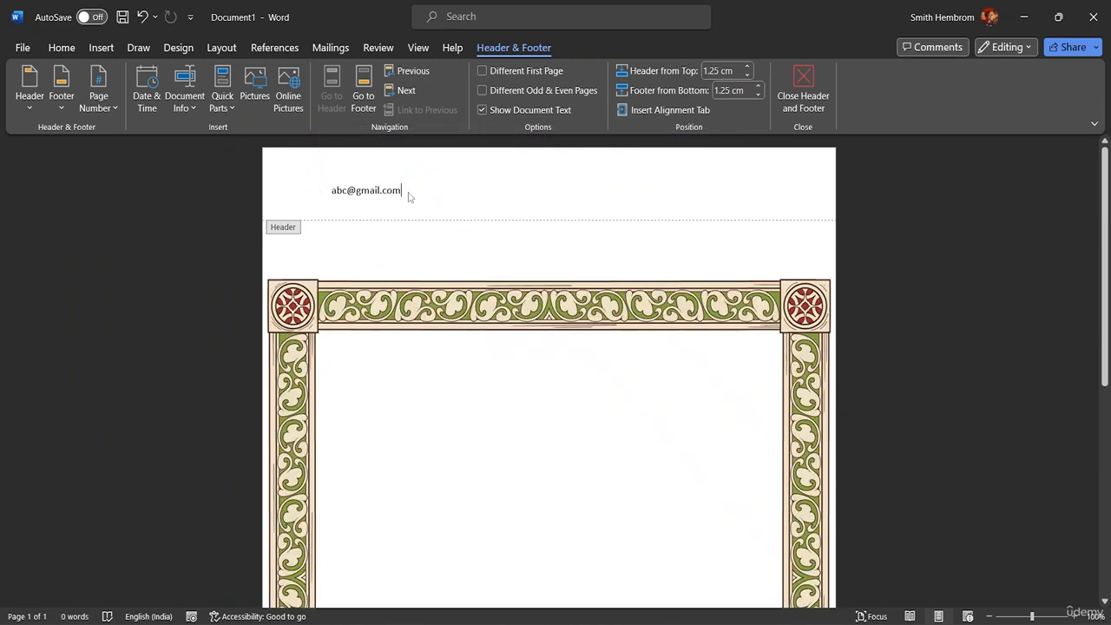
Step: Paste more copies so the header line holds three hyperlinked addresses
{"action": "key", "text": "ctrl+v"}
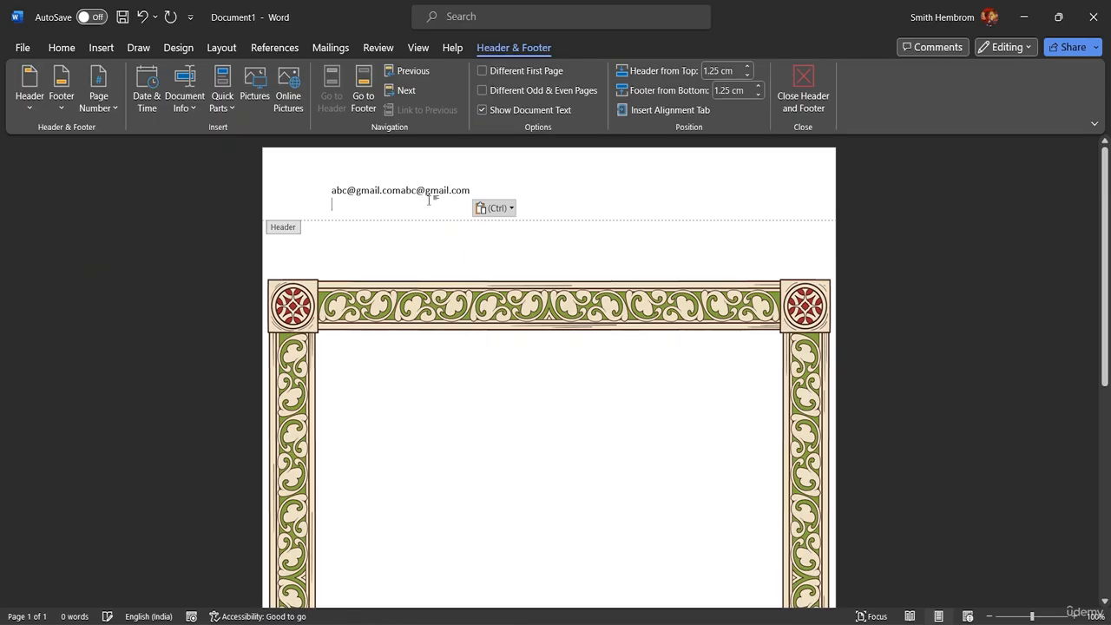
{"action": "left_click", "coordinate": [402, 190]}
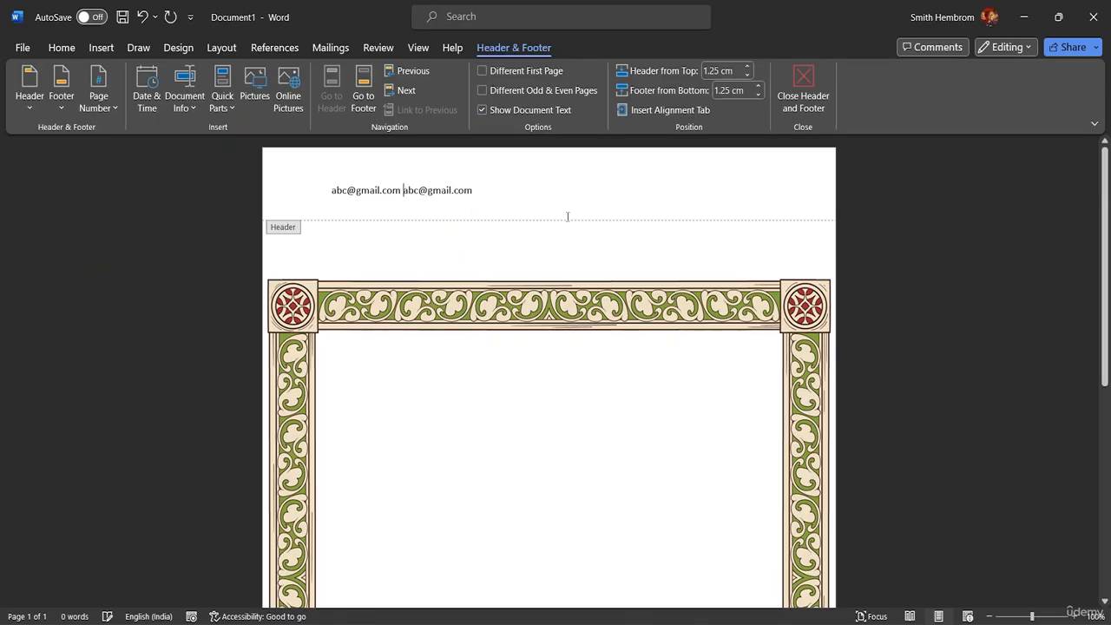
{"action": "left_click", "coordinate": [487, 192]}
{"action": "key", "text": "ctrl+v"}
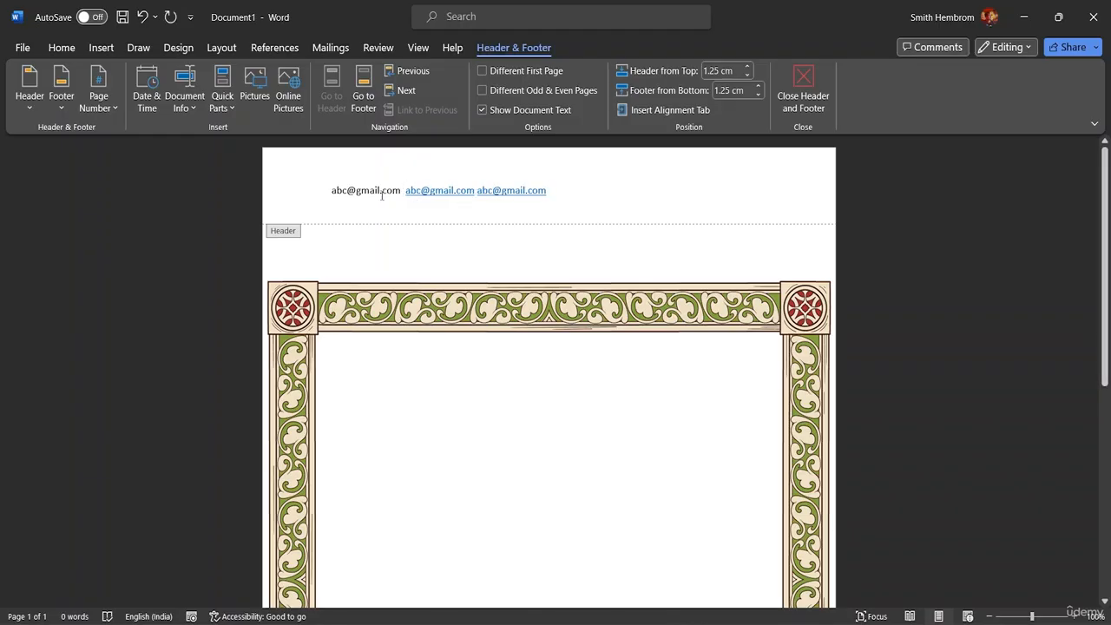
{"action": "left_click", "coordinate": [399, 192]}
{"action": "key", "text": "BackSpace"}
{"action": "key", "text": "BackSpace"}
{"action": "key", "text": "BackSpace"}
{"action": "key", "text": "BackSpace"}
{"action": "key", "text": "BackSpace"}
{"action": "key", "text": "BackSpace"}
{"action": "key", "text": "BackSpace"}
{"action": "key", "text": "BackSpace"}
{"action": "key", "text": "BackSpace"}
{"action": "key", "text": "BackSpace"}
{"action": "key", "text": "BackSpace"}
{"action": "key", "text": "BackSpace"}
{"action": "key", "text": "BackSpace"}
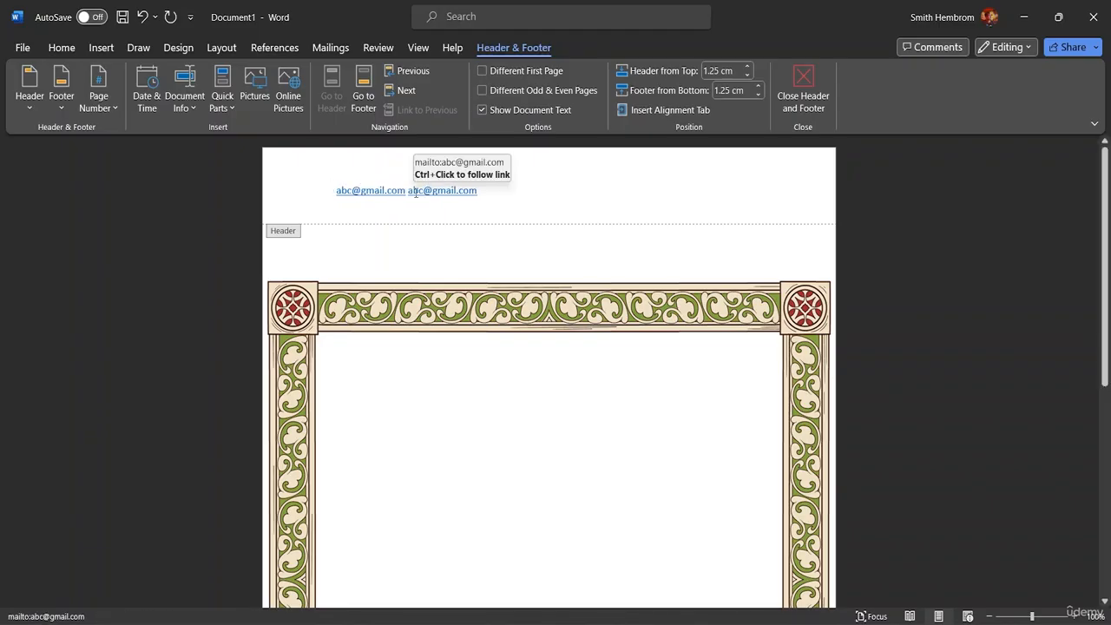
{"action": "left_click", "coordinate": [491, 192]}
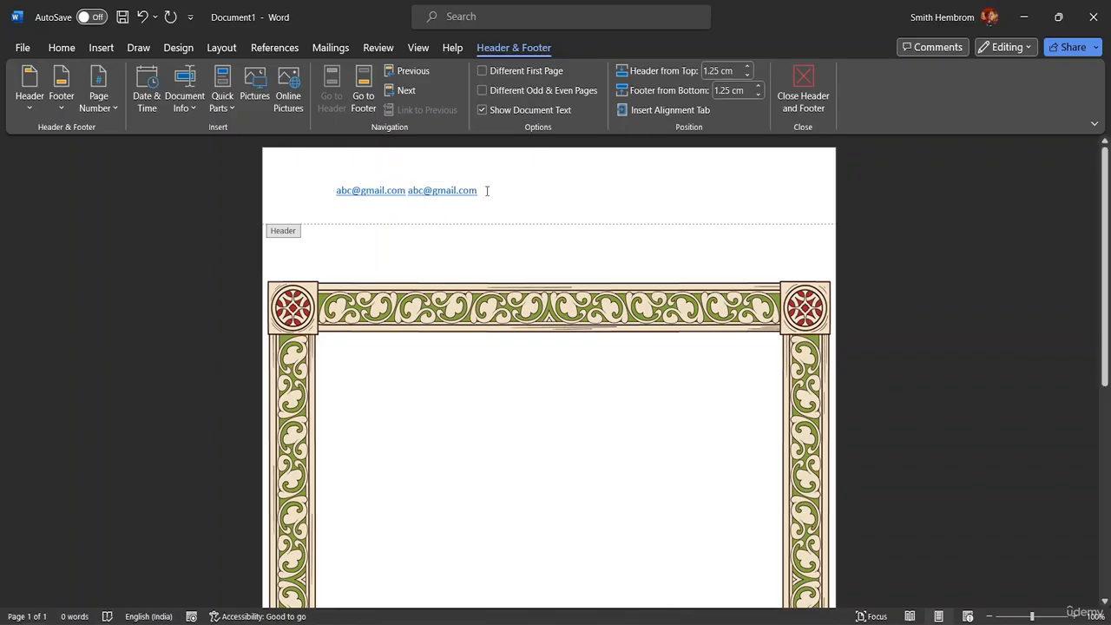
{"action": "key", "text": "ctrl+v"}
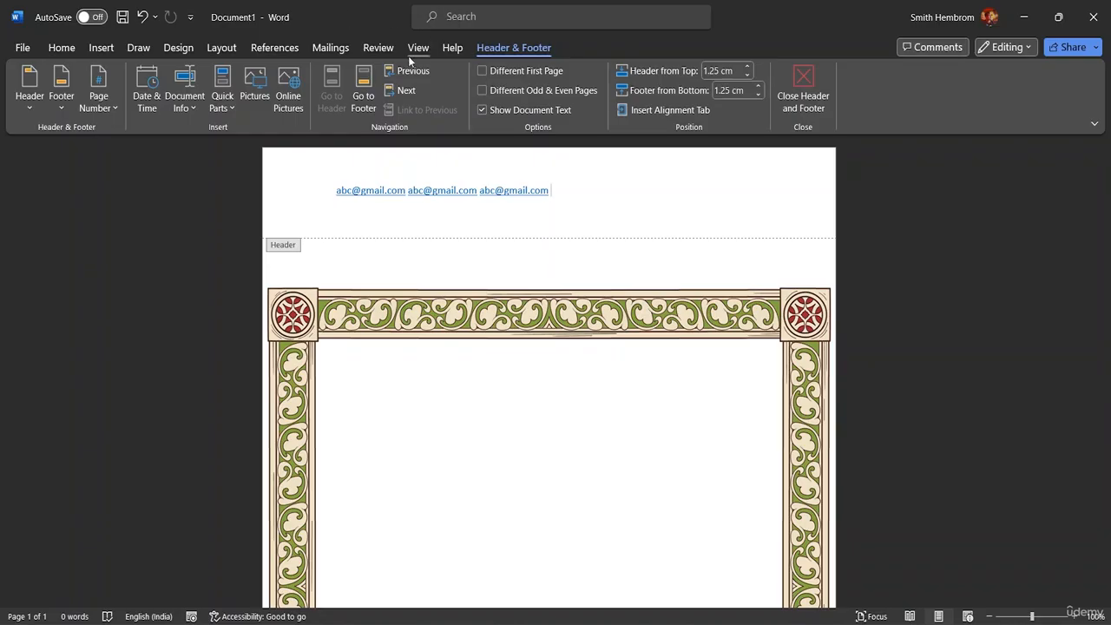
Step: Try the Select options to select the header e-mail line
{"action": "left_click", "coordinate": [63, 47]}
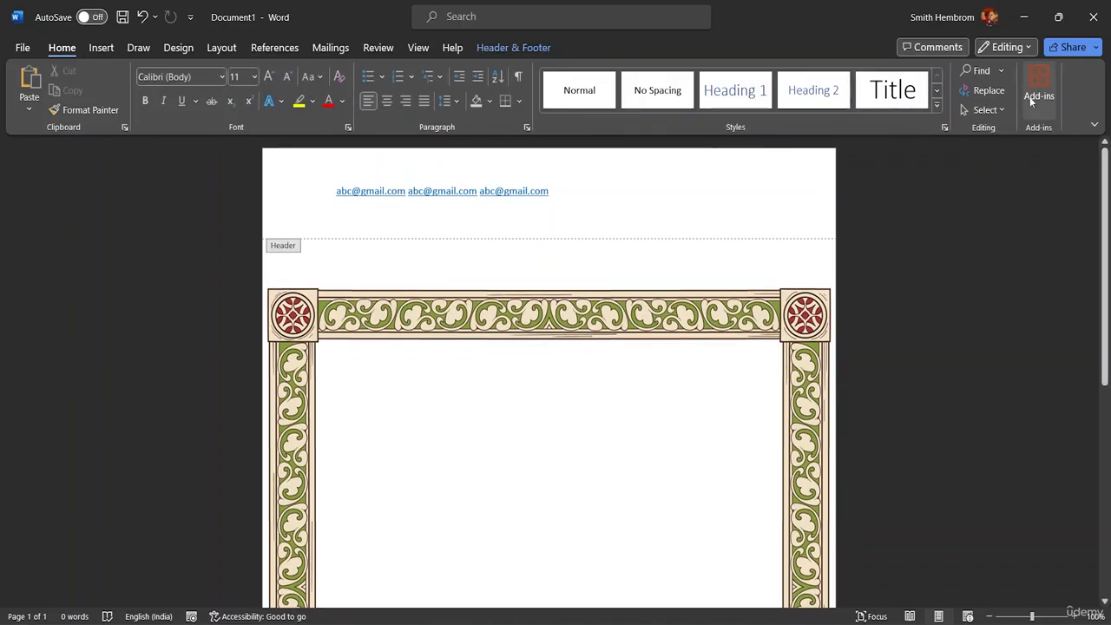
{"action": "left_click", "coordinate": [985, 111]}
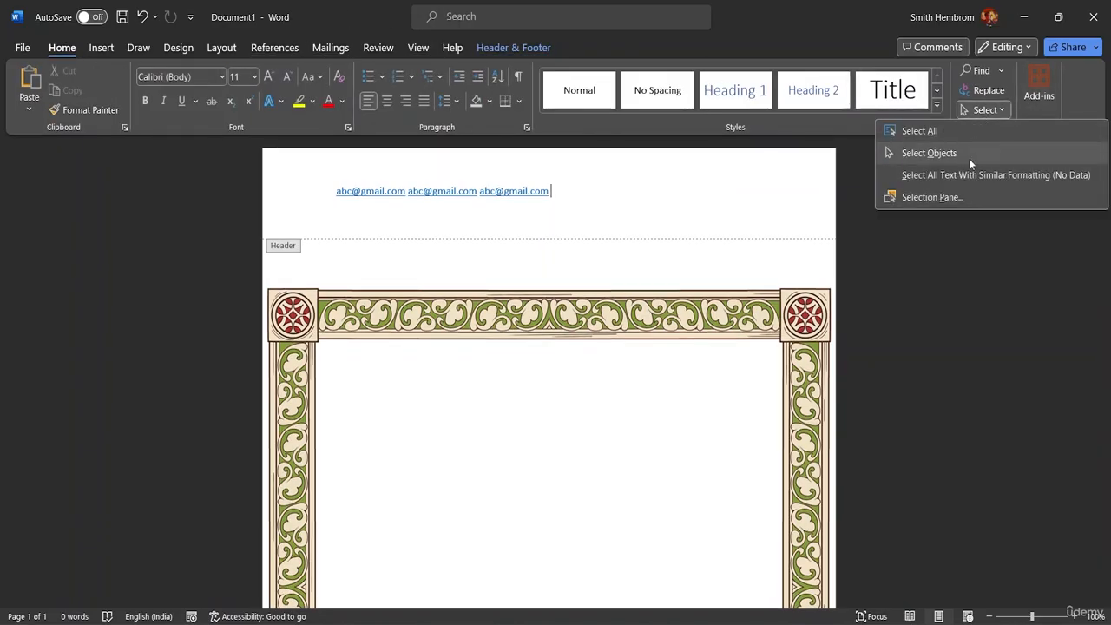
{"action": "left_click", "coordinate": [960, 132]}
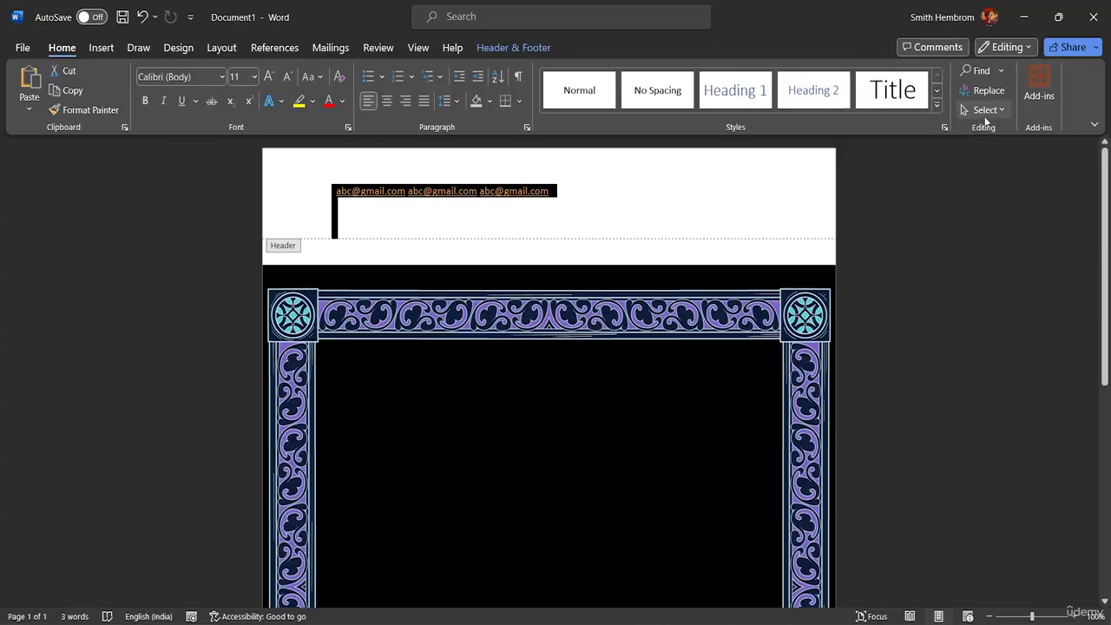
{"action": "left_click", "coordinate": [995, 112]}
{"action": "left_click", "coordinate": [965, 151]}
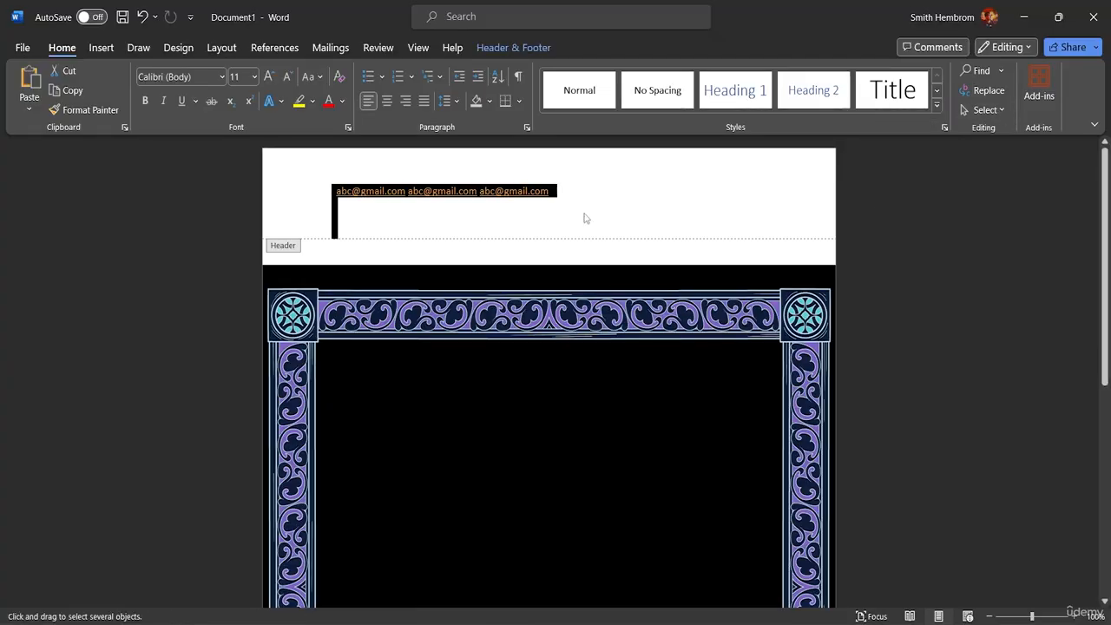
{"action": "left_click", "coordinate": [568, 199]}
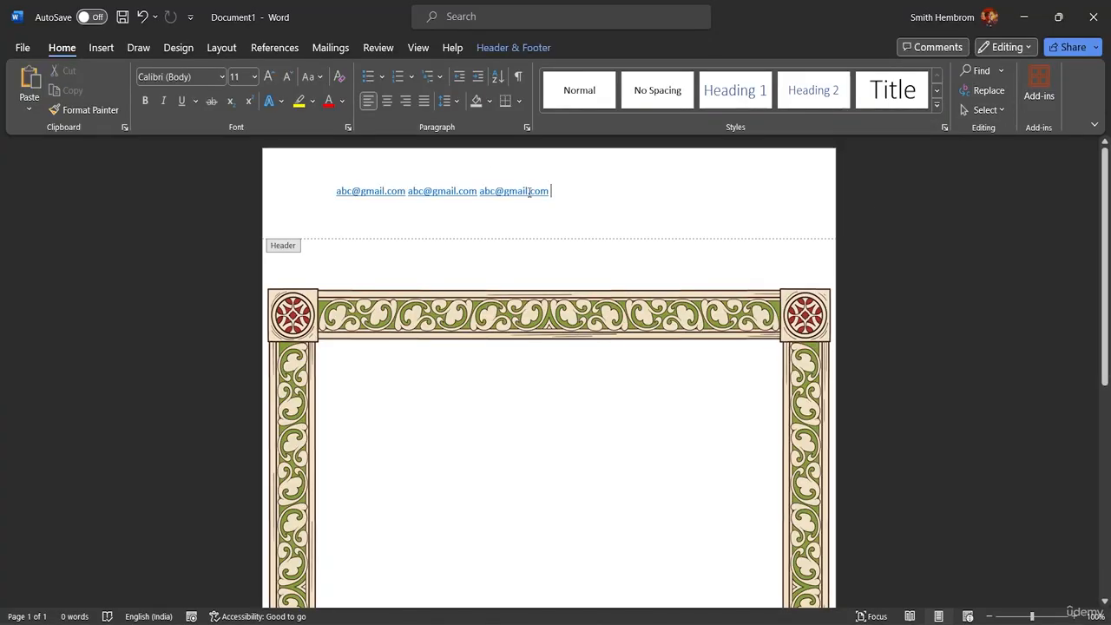
{"action": "left_click", "coordinate": [994, 110]}
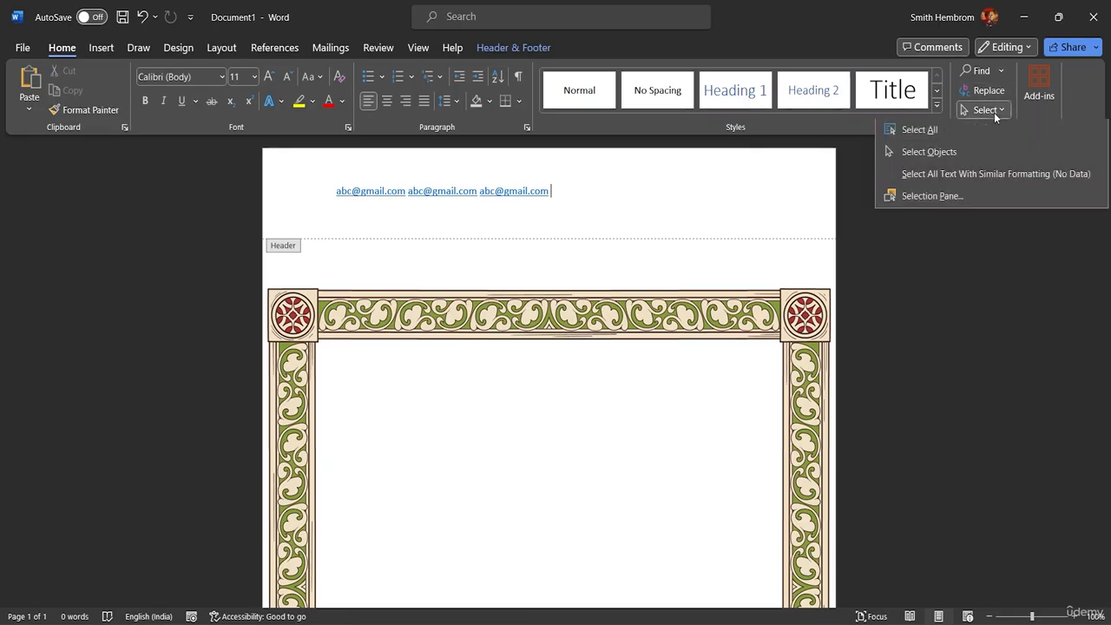
{"action": "left_click", "coordinate": [957, 153]}
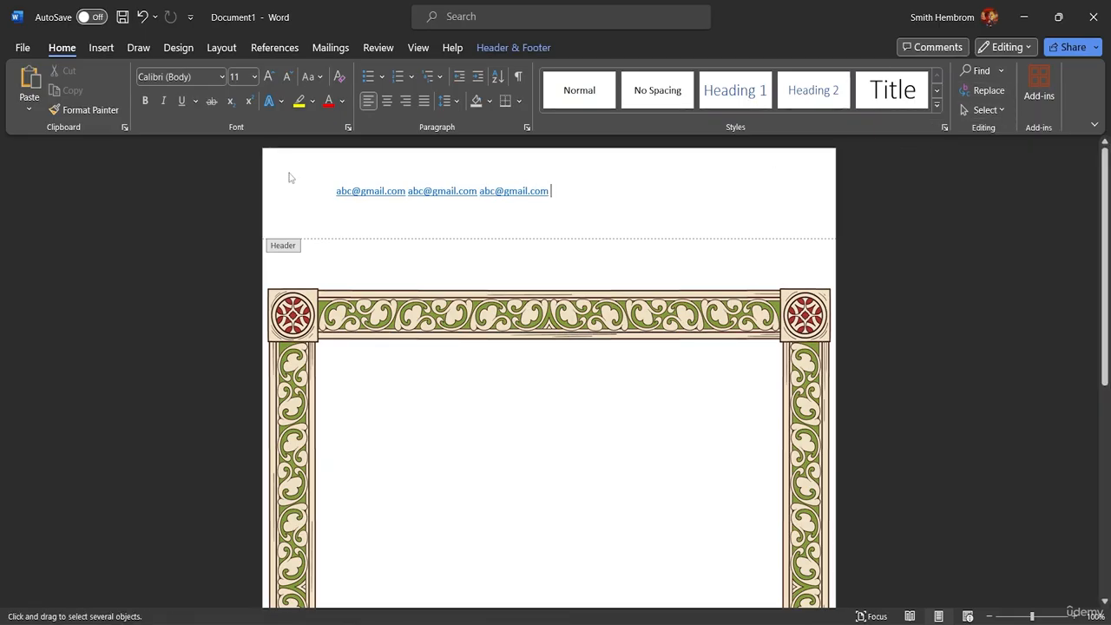
{"action": "mouse_move", "coordinate": [329, 182]}
{"action": "left_mouse_down"}
{"action": "mouse_move", "coordinate": [399, 205]}
{"action": "mouse_move", "coordinate": [581, 210]}
{"action": "mouse_move", "coordinate": [317, 199]}
{"action": "left_mouse_up"}
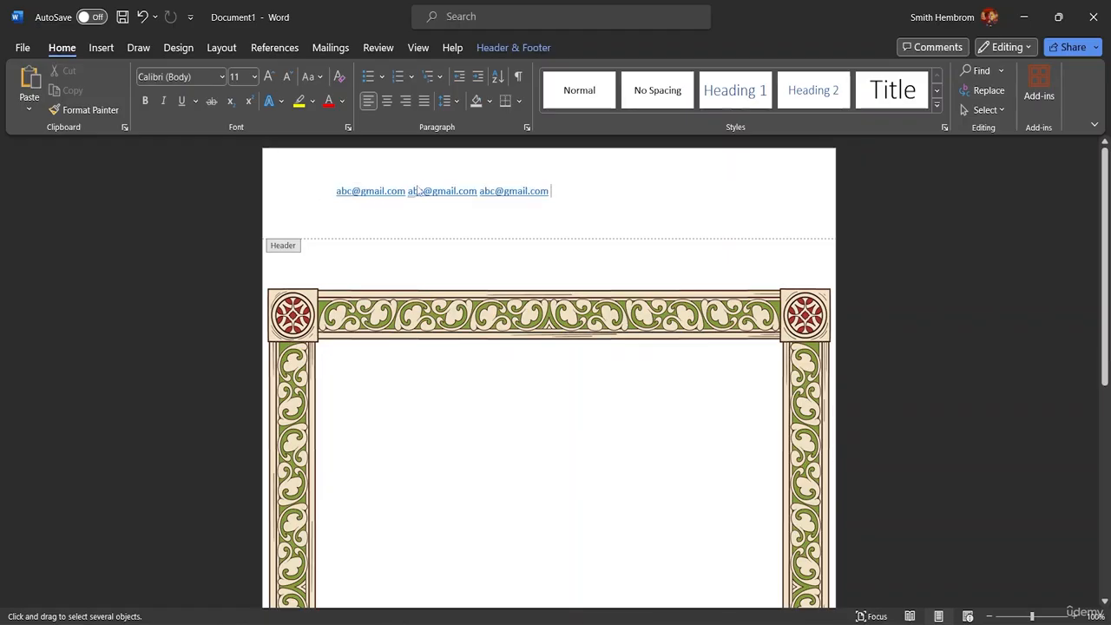
Step: Color the whole header e-mail line orange using the font color swatch
{"action": "triple_click", "coordinate": [424, 191]}
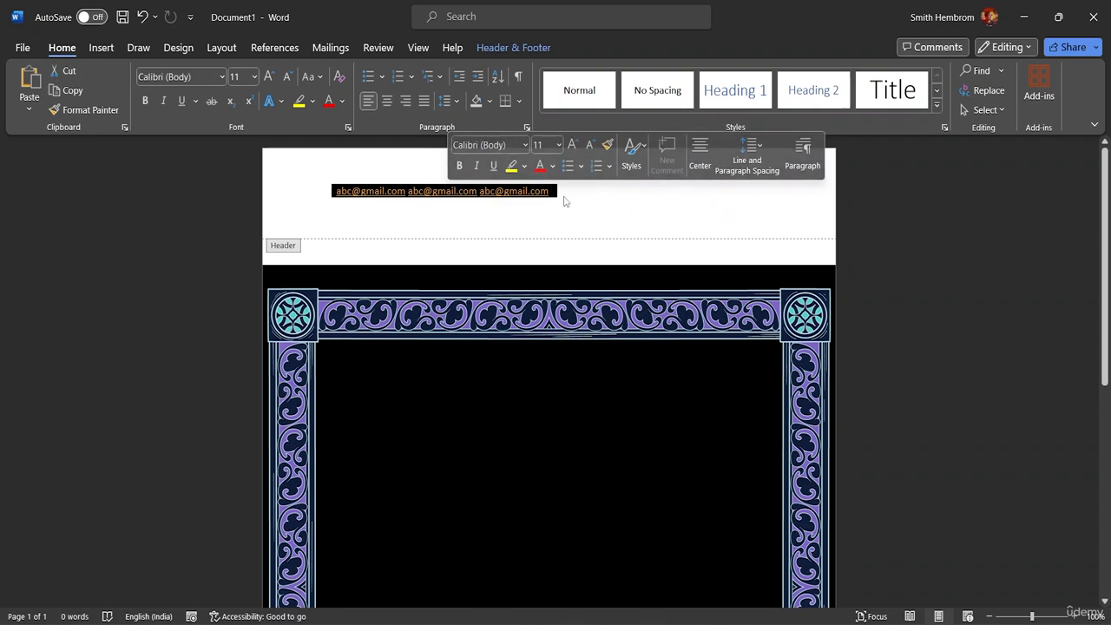
{"action": "left_click", "coordinate": [552, 165]}
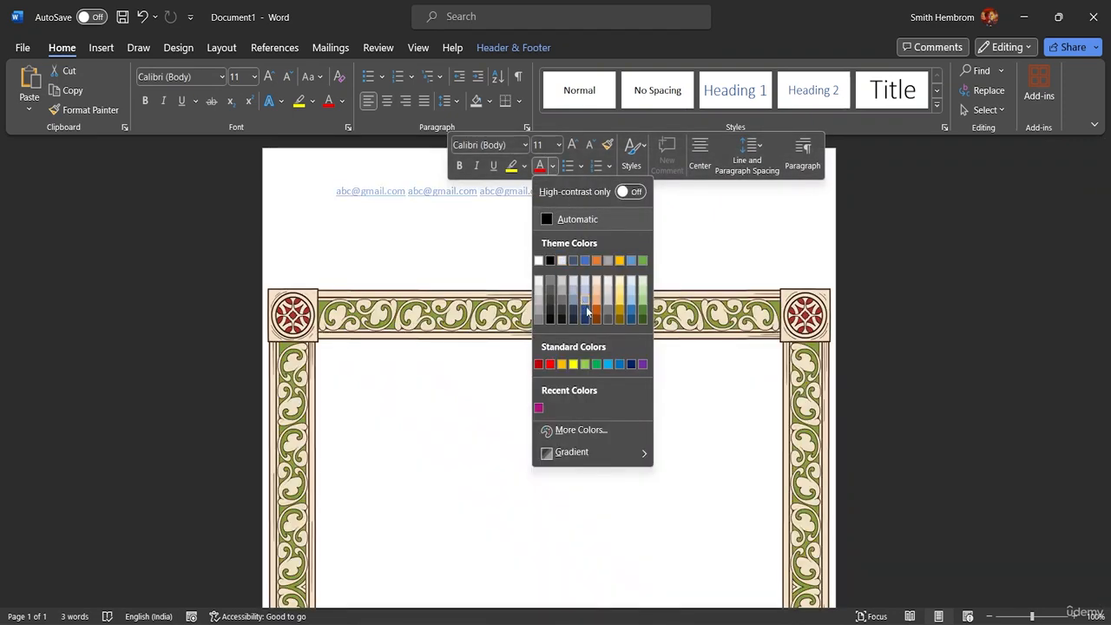
{"action": "left_click", "coordinate": [603, 315]}
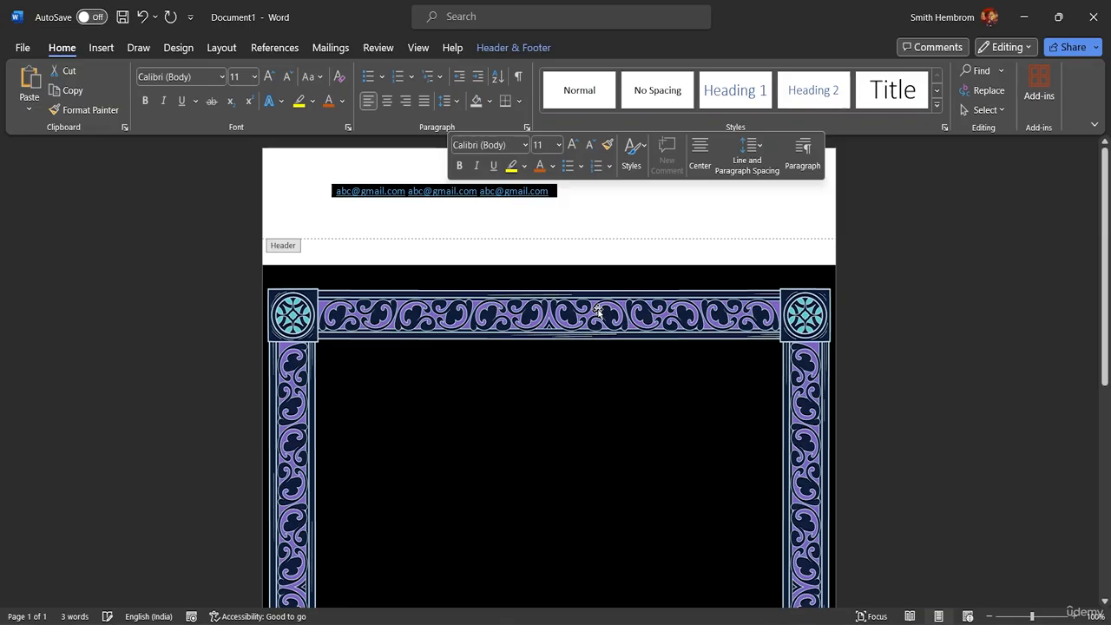
{"action": "left_click", "coordinate": [589, 221]}
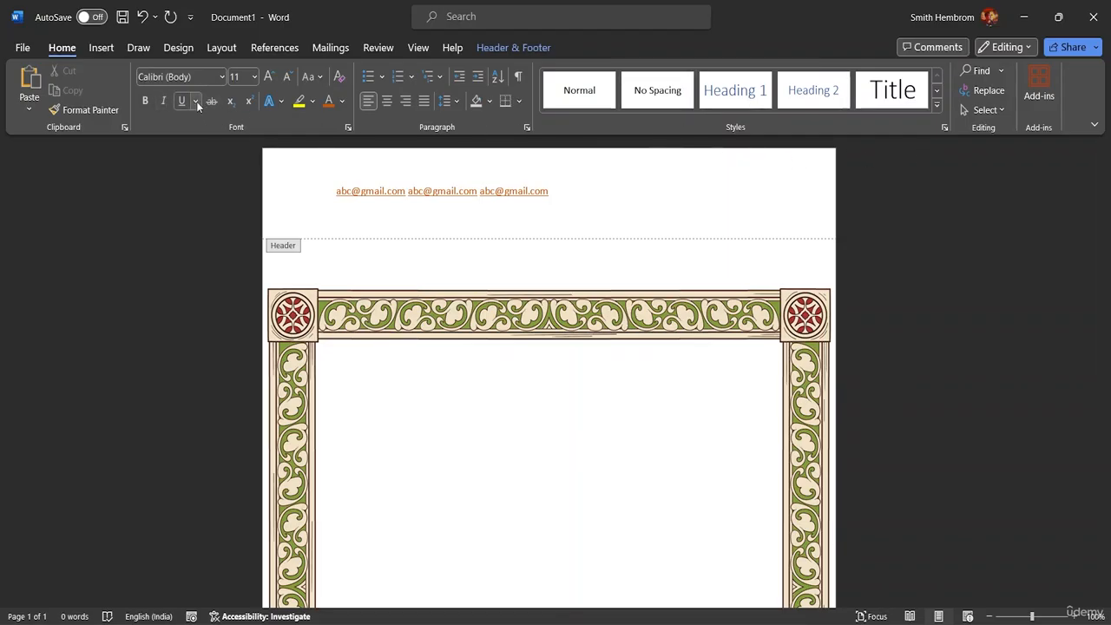
{"action": "left_click", "coordinate": [99, 48]}
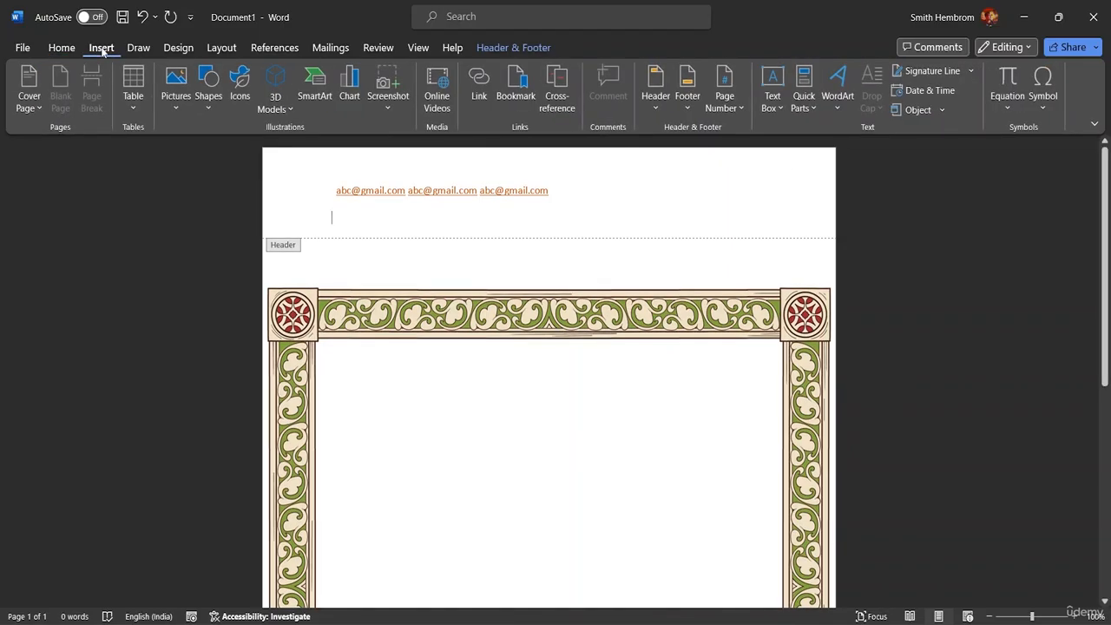
Step: Draw a long thin text box across the header just above the frame
{"action": "left_click", "coordinate": [772, 105]}
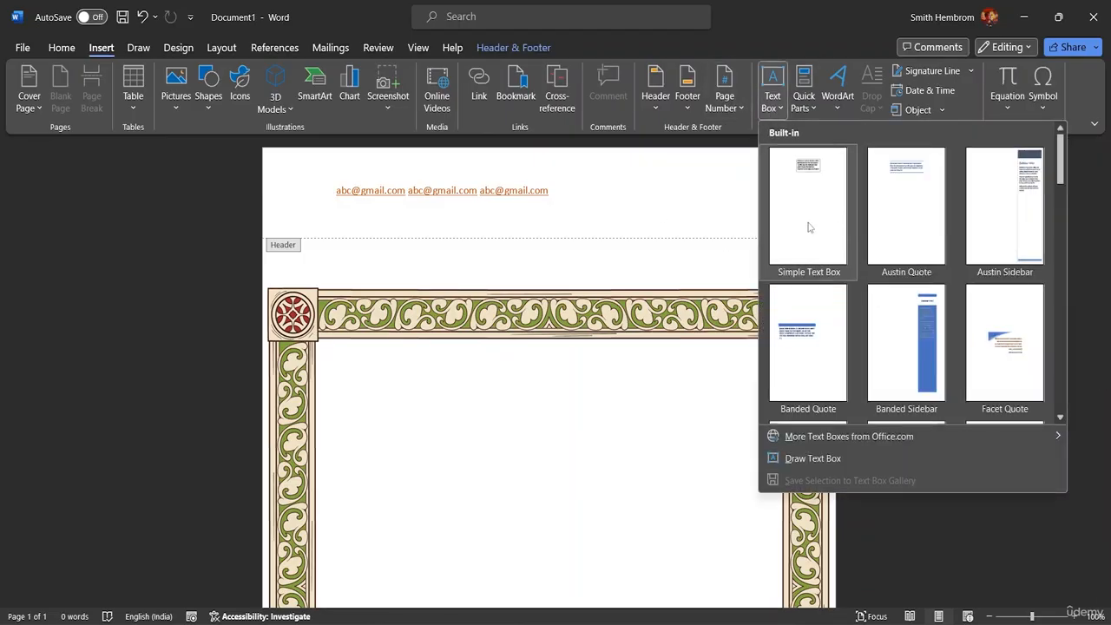
{"action": "left_click", "coordinate": [827, 459]}
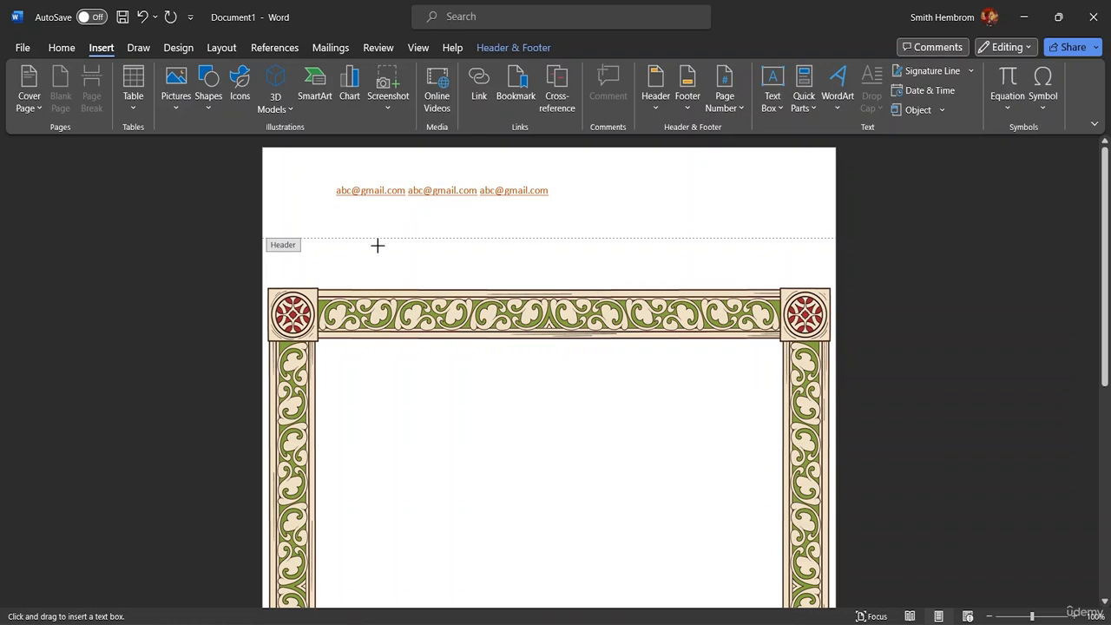
{"action": "left_click_drag", "start_coordinate": [330, 251], "coordinate": [777, 268]}
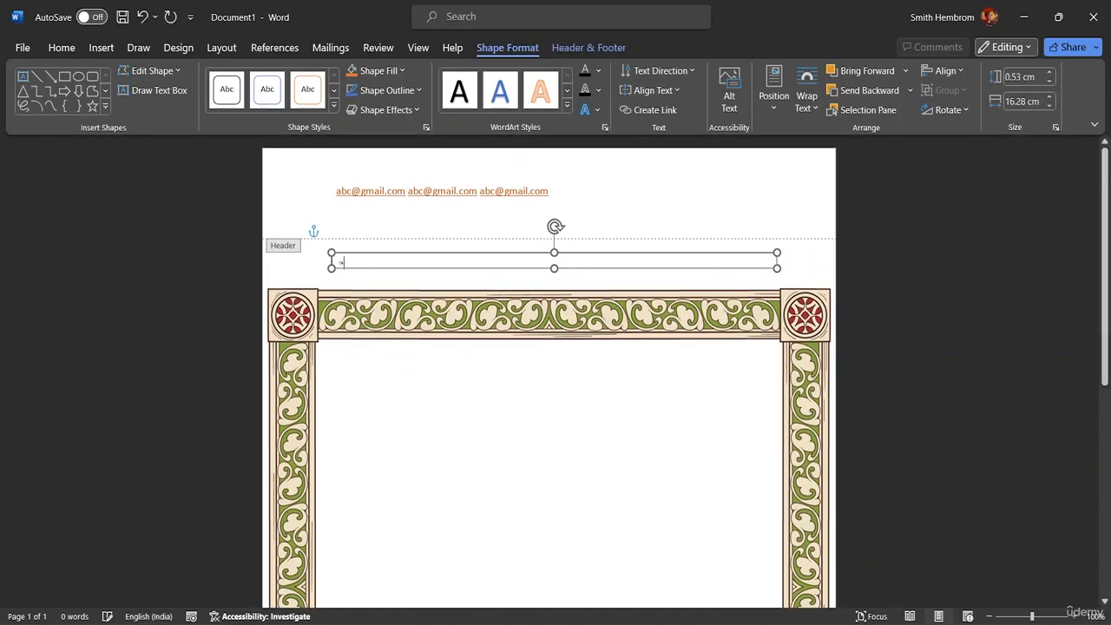
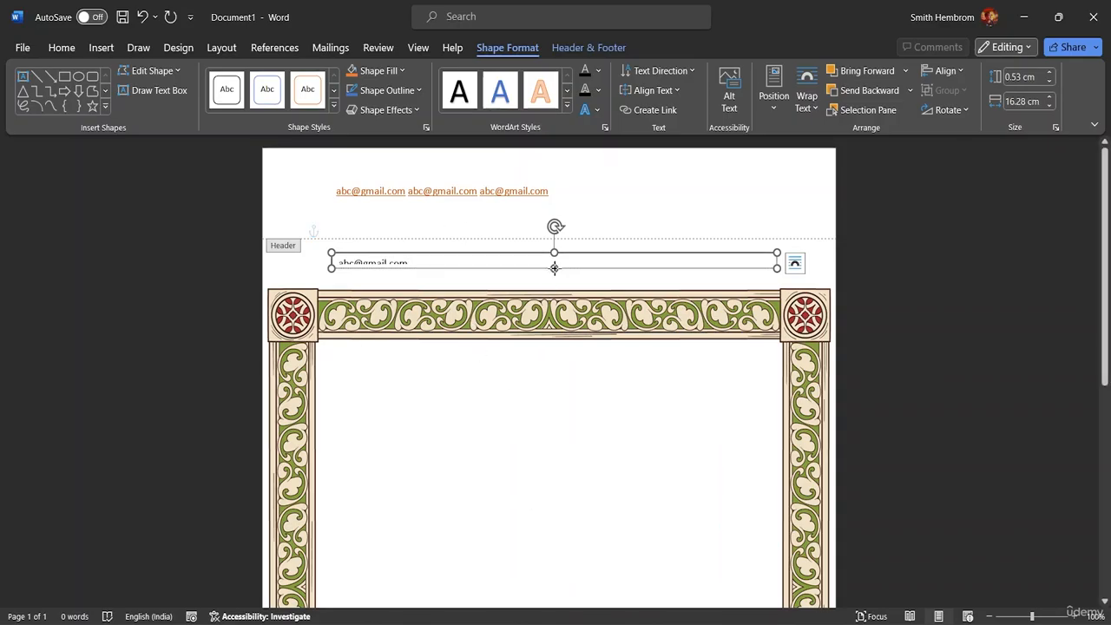
Step: Type the sample e-mail address in the text box, make the box taller, and select the address
{"action": "left_click_drag", "start_coordinate": [554, 268], "coordinate": [554, 276]}
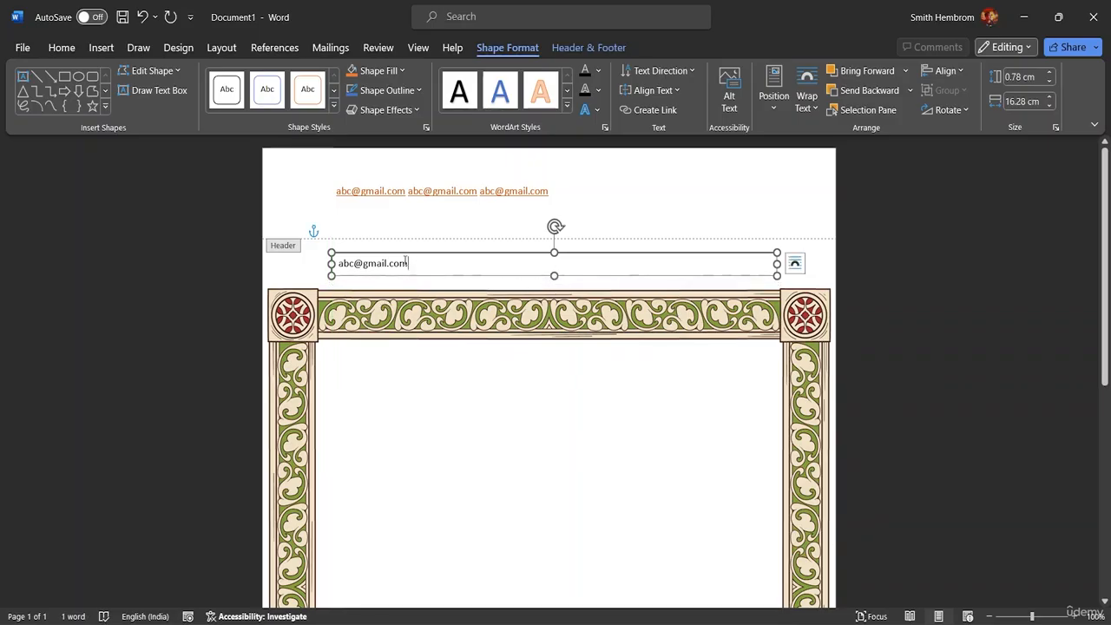
{"action": "left_click_drag", "start_coordinate": [406, 263], "coordinate": [336, 263]}
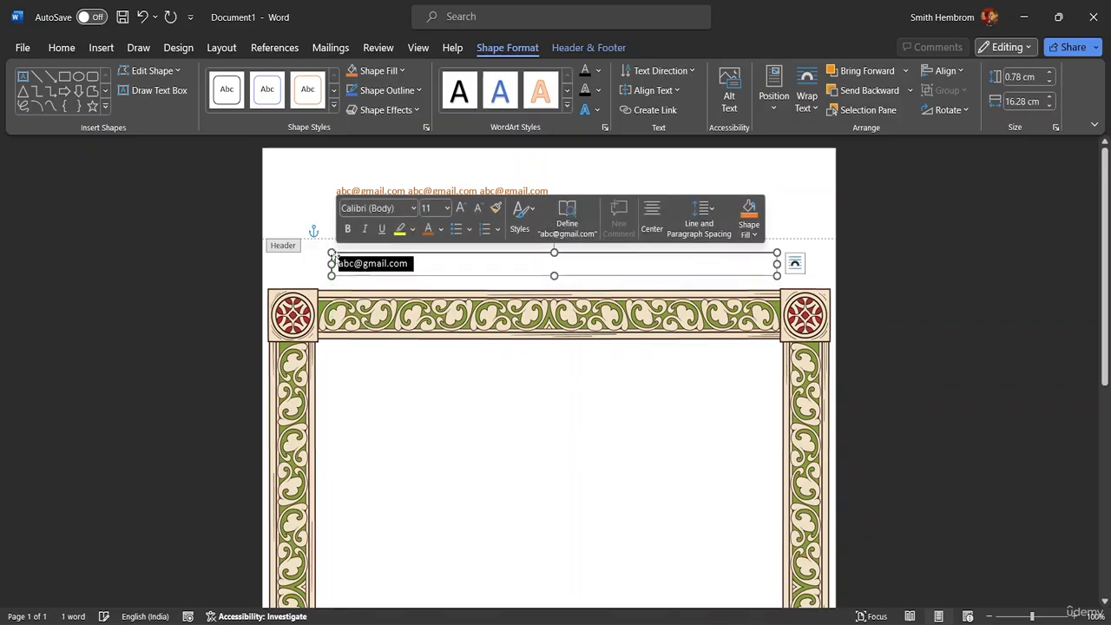
{"action": "left_click", "coordinate": [422, 268]}
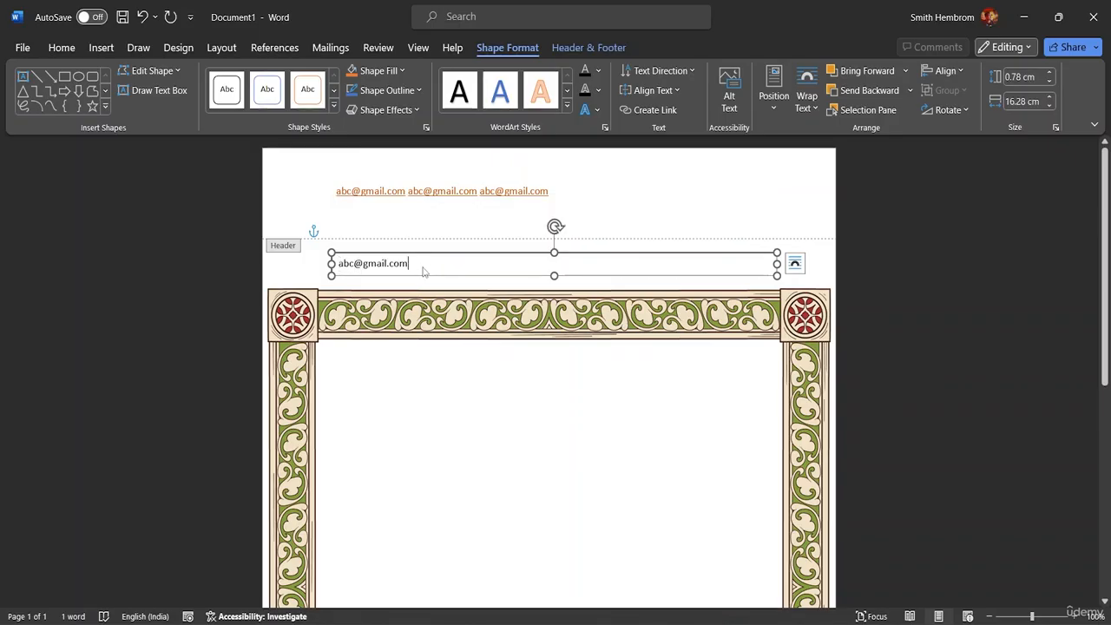
{"action": "left_click_drag", "start_coordinate": [409, 263], "coordinate": [339, 264]}
{"action": "key", "text": "ctrl+c"}
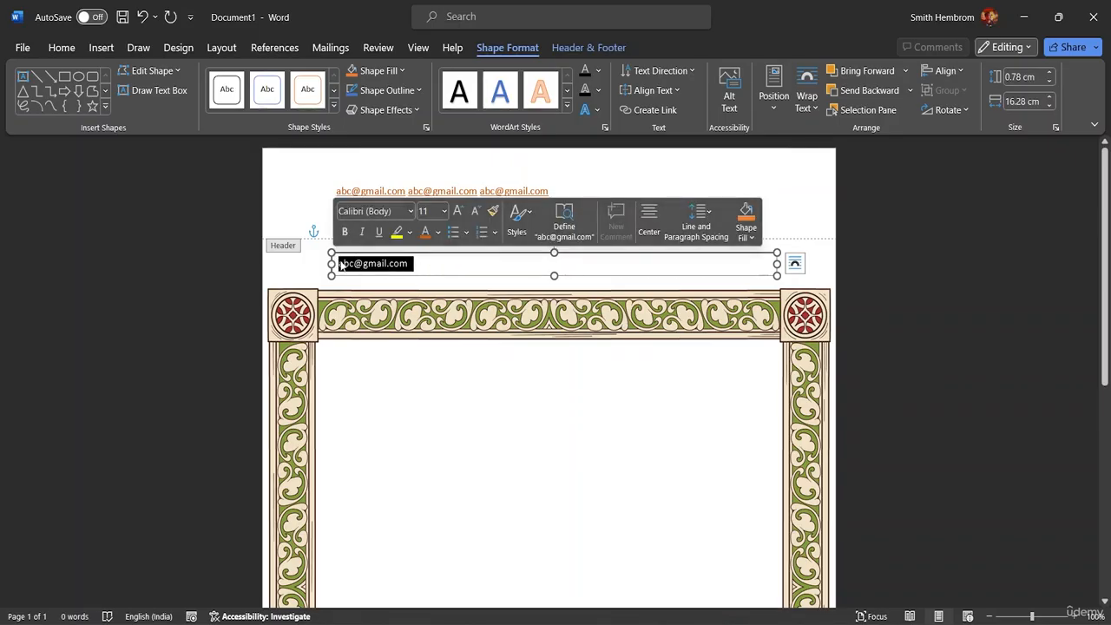
Step: Paste repeated copies of the address along the text box
{"action": "left_click", "coordinate": [422, 267]}
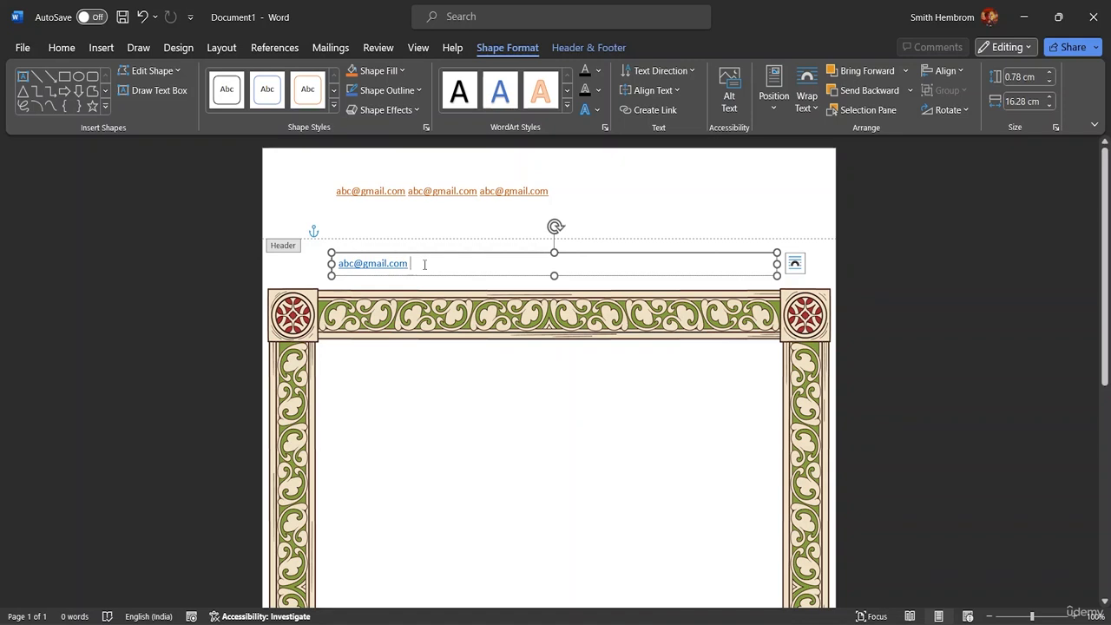
{"action": "key", "text": "ctrl+v"}
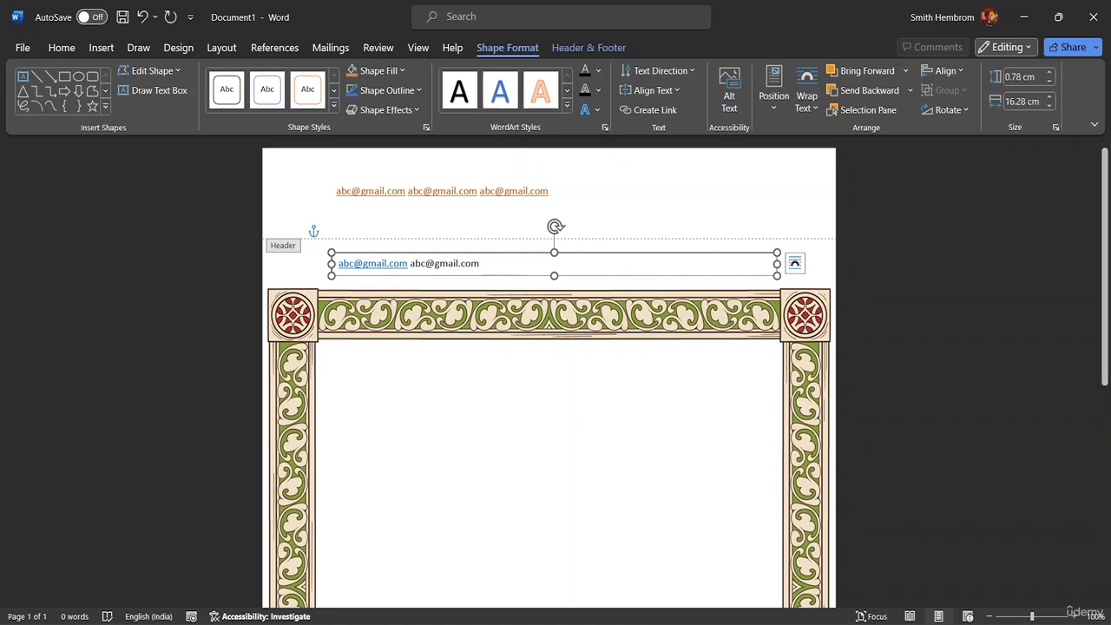
{"action": "key", "text": "ctrl+v"}
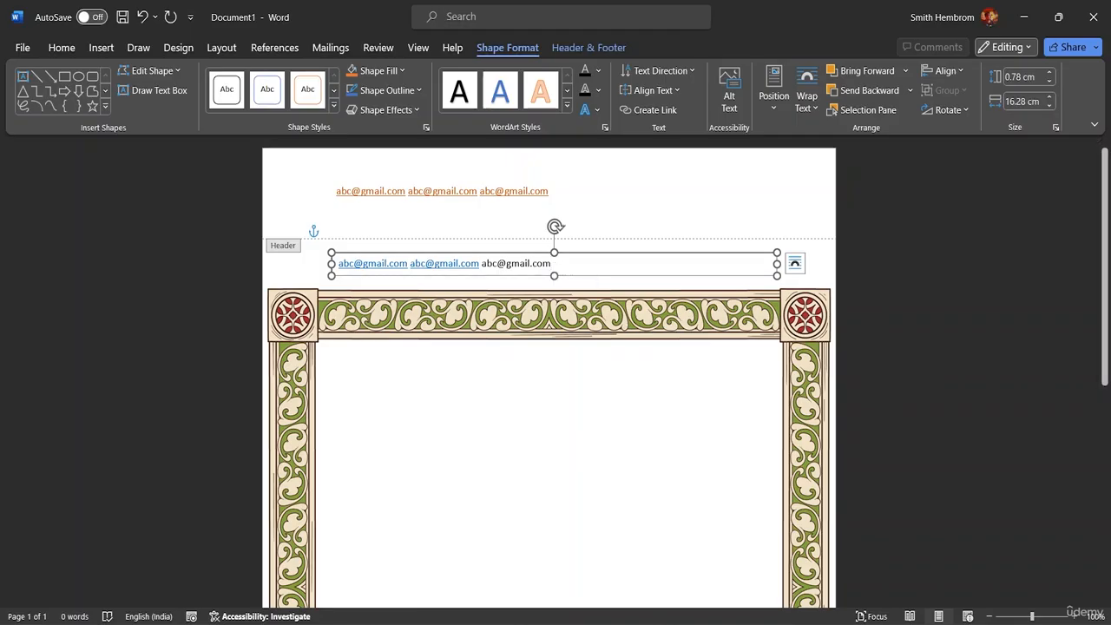
{"action": "key", "text": "ctrl+v"}
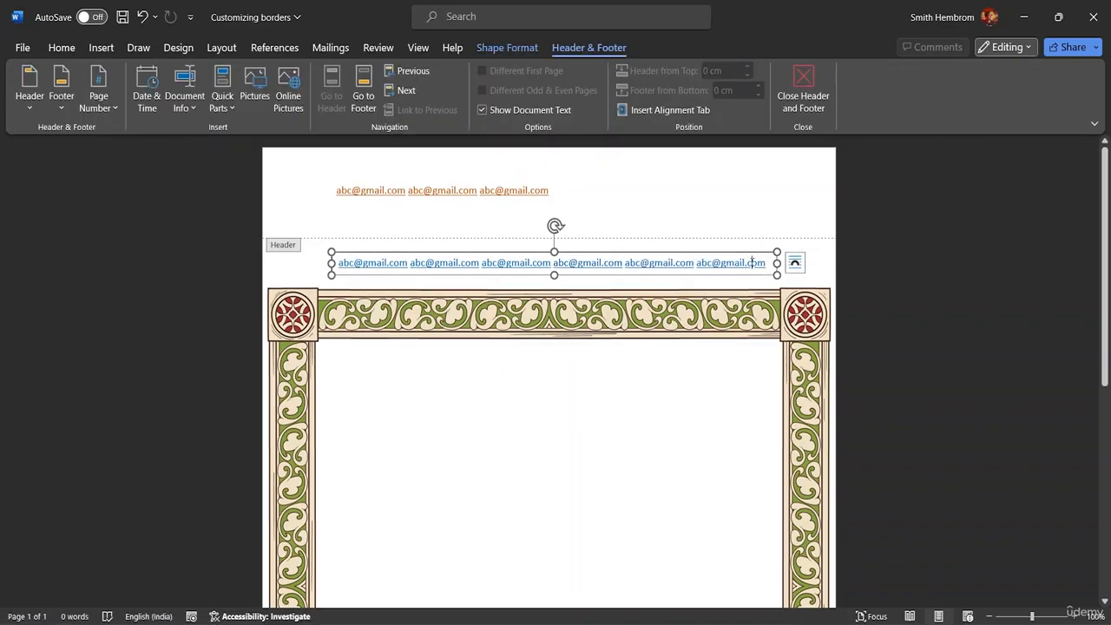
{"action": "right_click", "coordinate": [754, 262]}
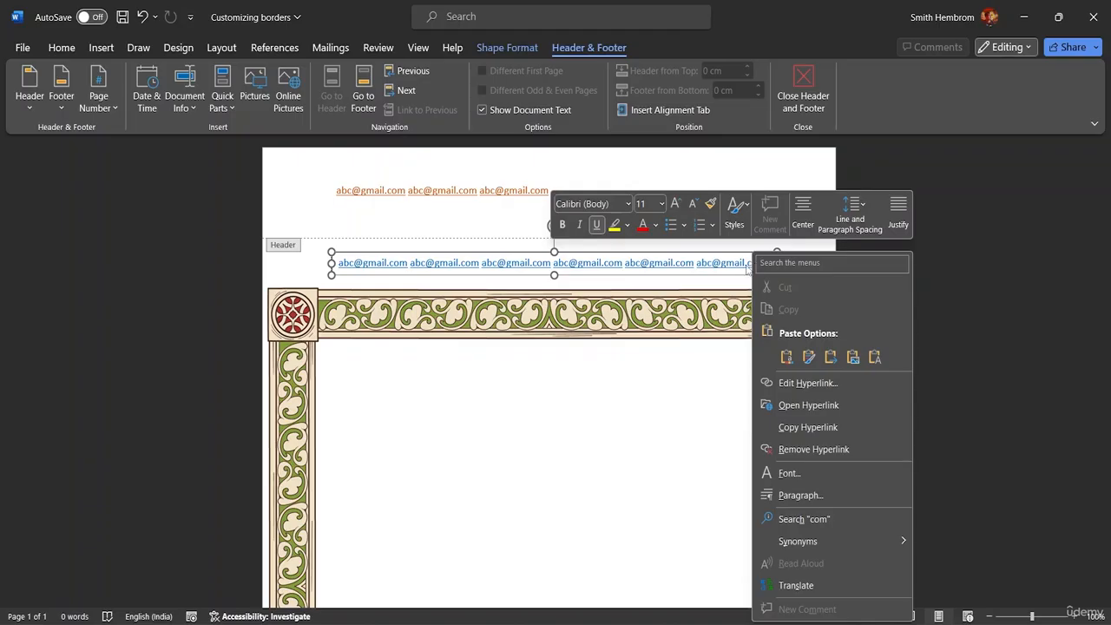
{"action": "left_click", "coordinate": [60, 48]}
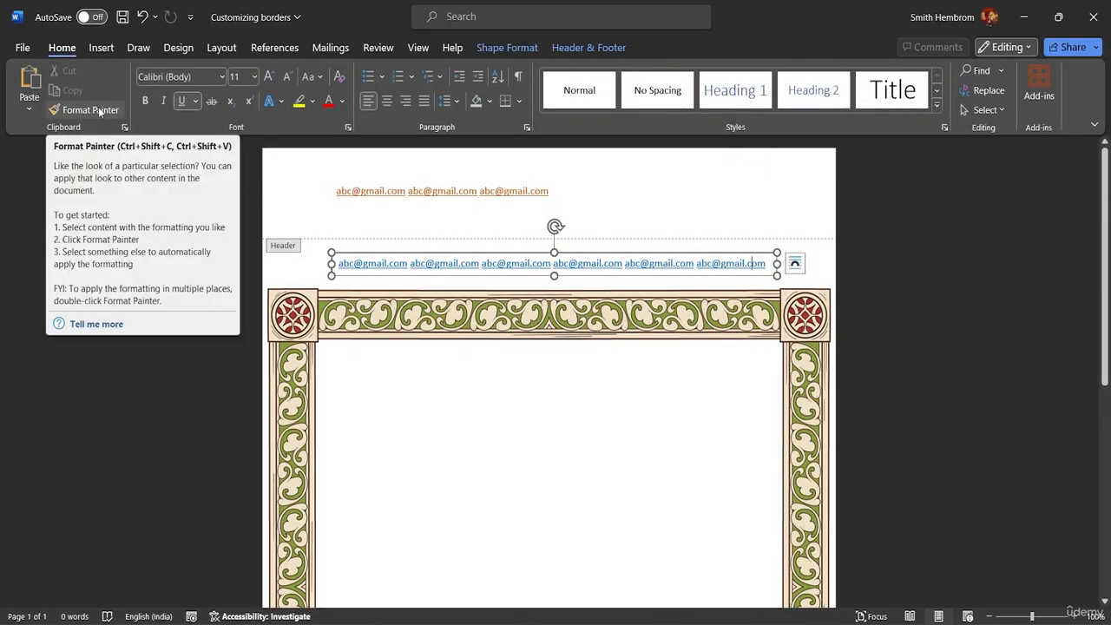
{"action": "left_click", "coordinate": [91, 50]}
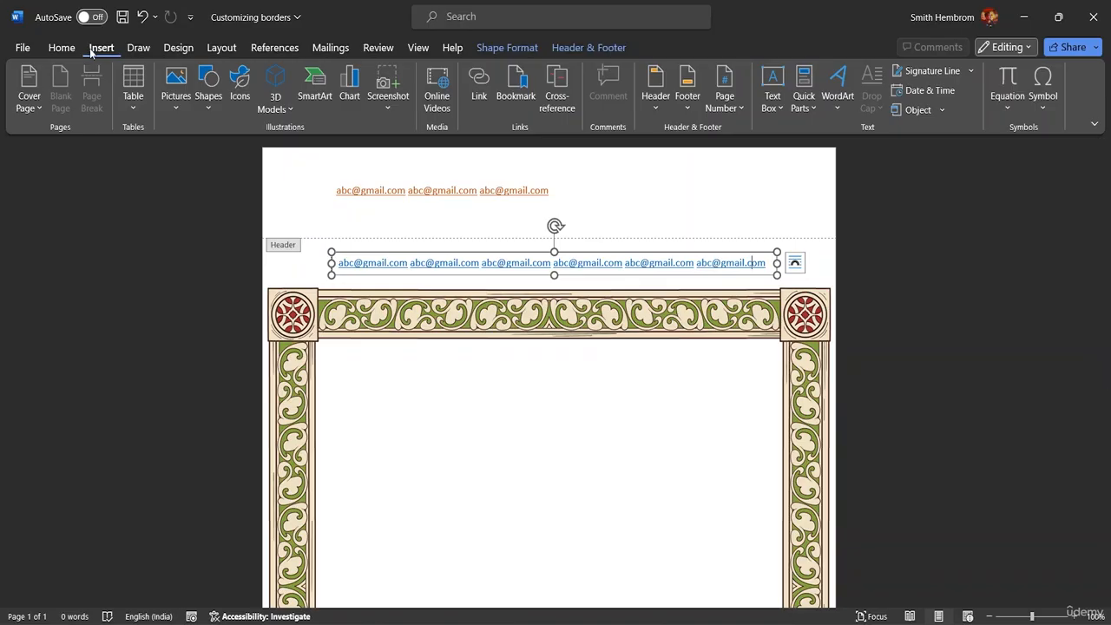
{"action": "left_click", "coordinate": [139, 48]}
{"action": "left_click", "coordinate": [178, 48]}
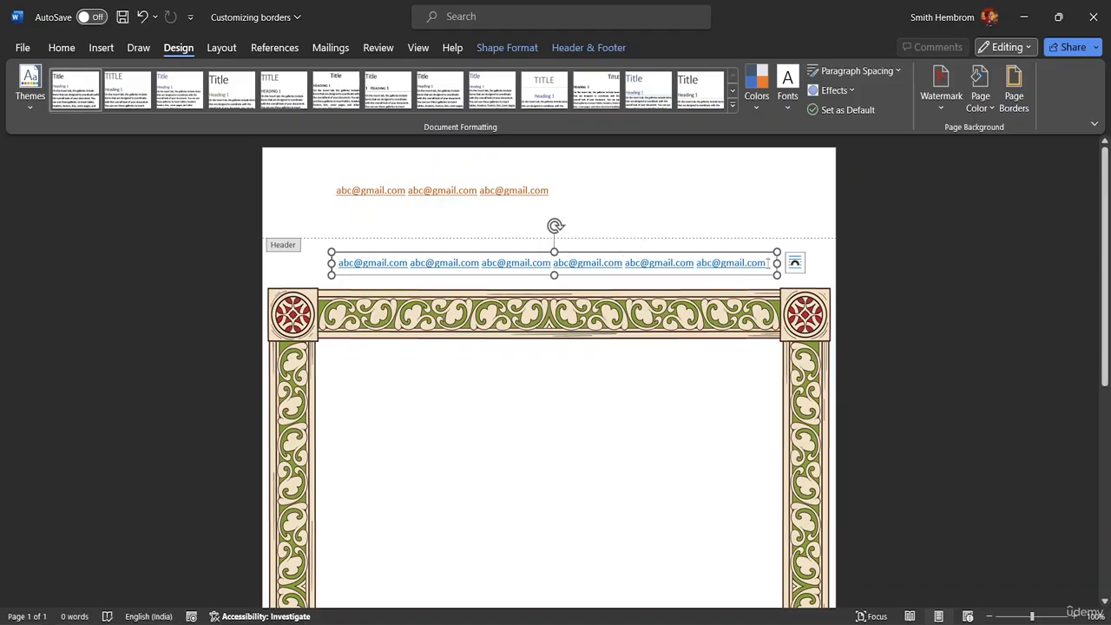
{"action": "left_click", "coordinate": [572, 252]}
Step: Set the e-mail text box to No fill and No line, dismissing the mailto app chooser
{"action": "right_click", "coordinate": [573, 252]}
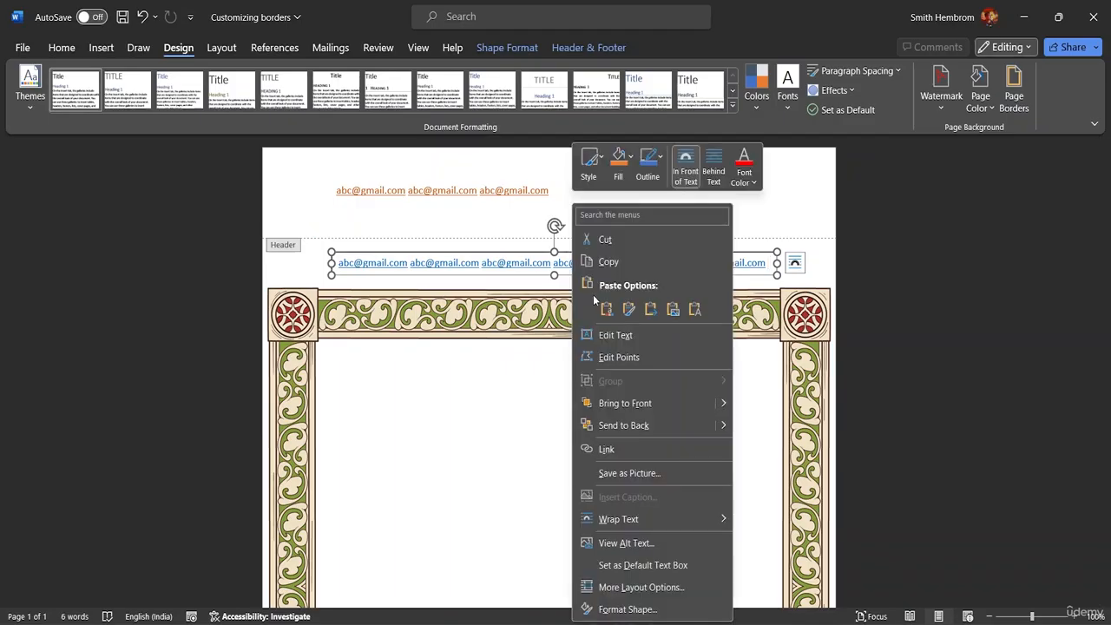
{"action": "left_click", "coordinate": [625, 610]}
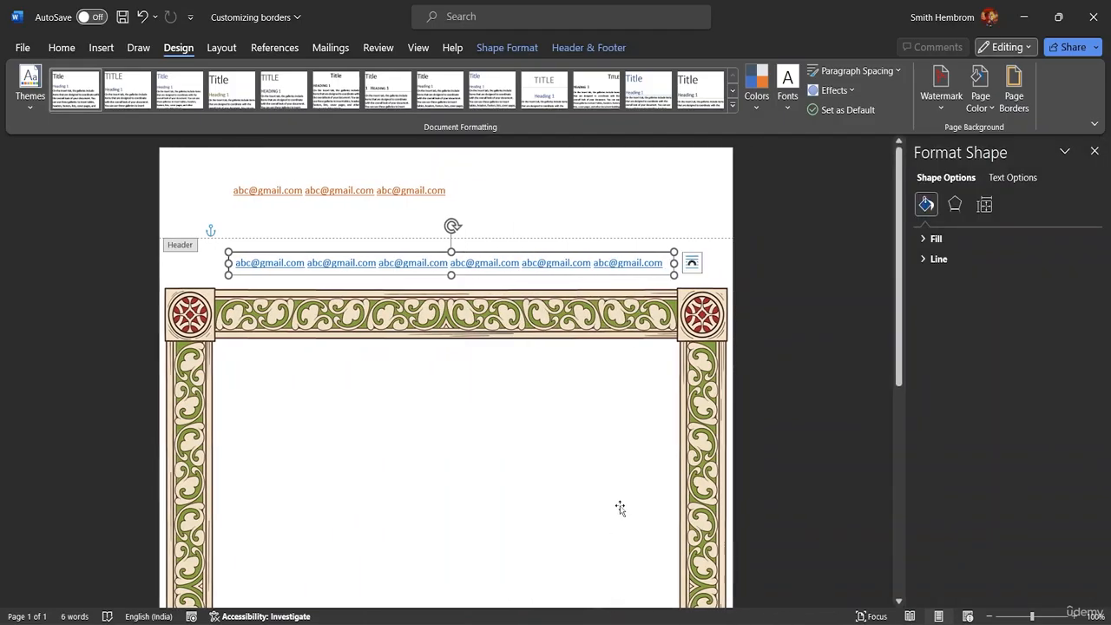
{"action": "left_click", "coordinate": [922, 239]}
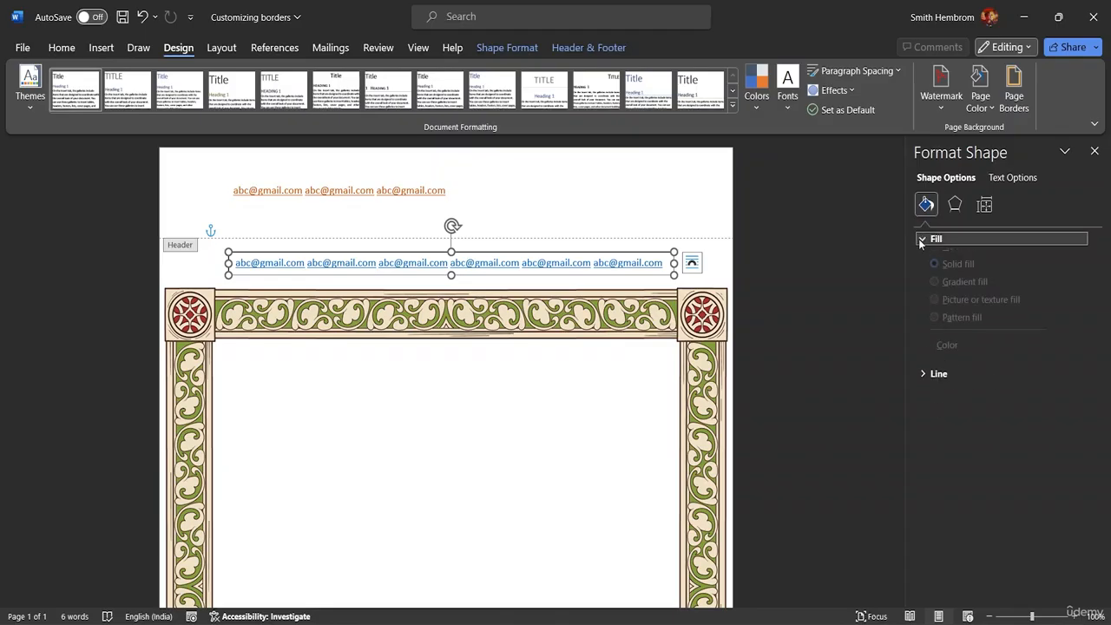
{"action": "left_click", "coordinate": [935, 263]}
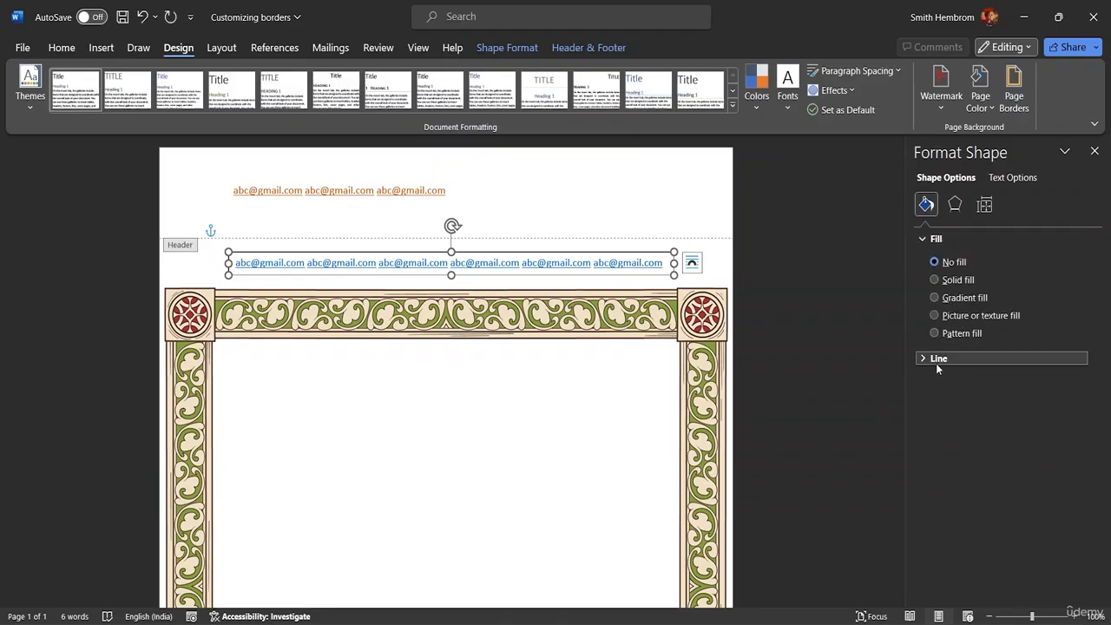
{"action": "left_click", "coordinate": [922, 360]}
{"action": "left_click", "coordinate": [938, 382]}
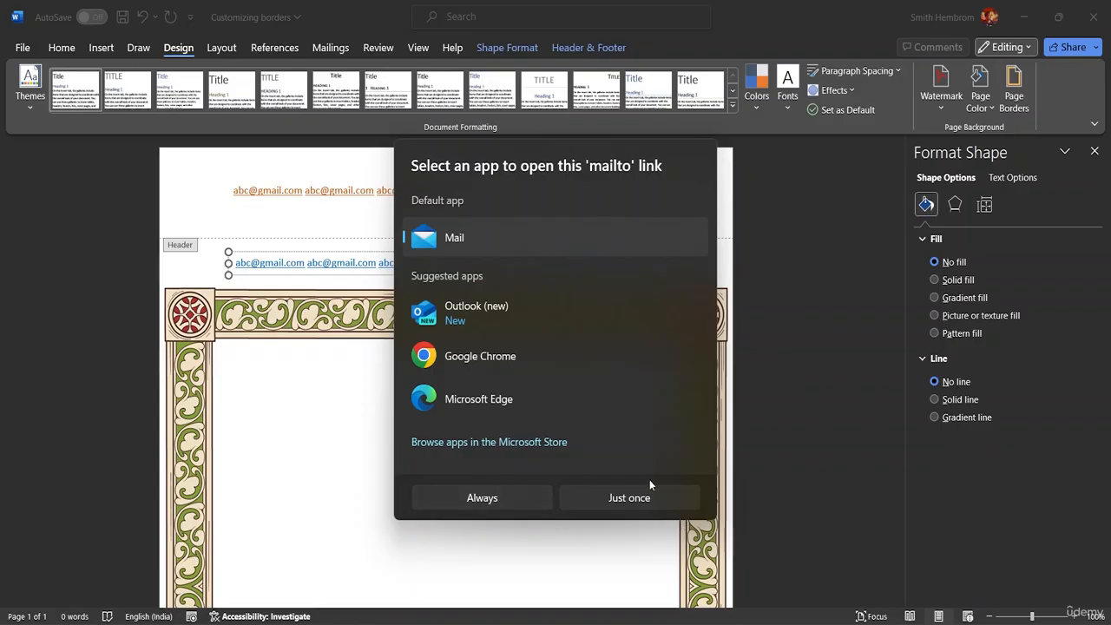
{"action": "left_click", "coordinate": [905, 434]}
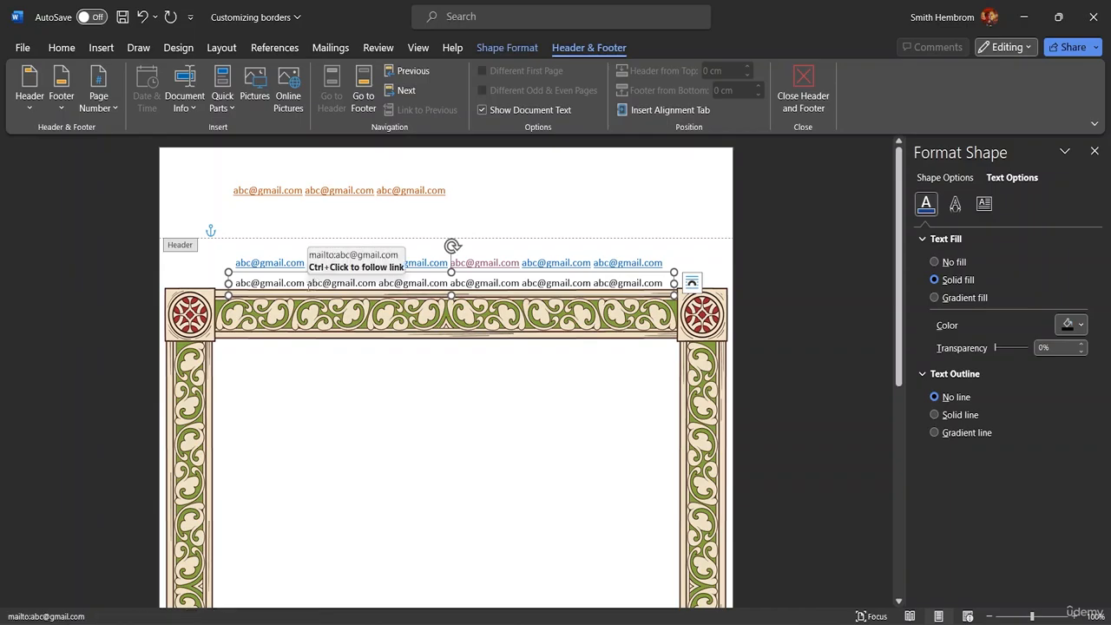
Step: Rotate the e-mail text box to vertical and place it on the frame's left border
{"action": "left_click_drag", "start_coordinate": [330, 297], "coordinate": [320, 452]}
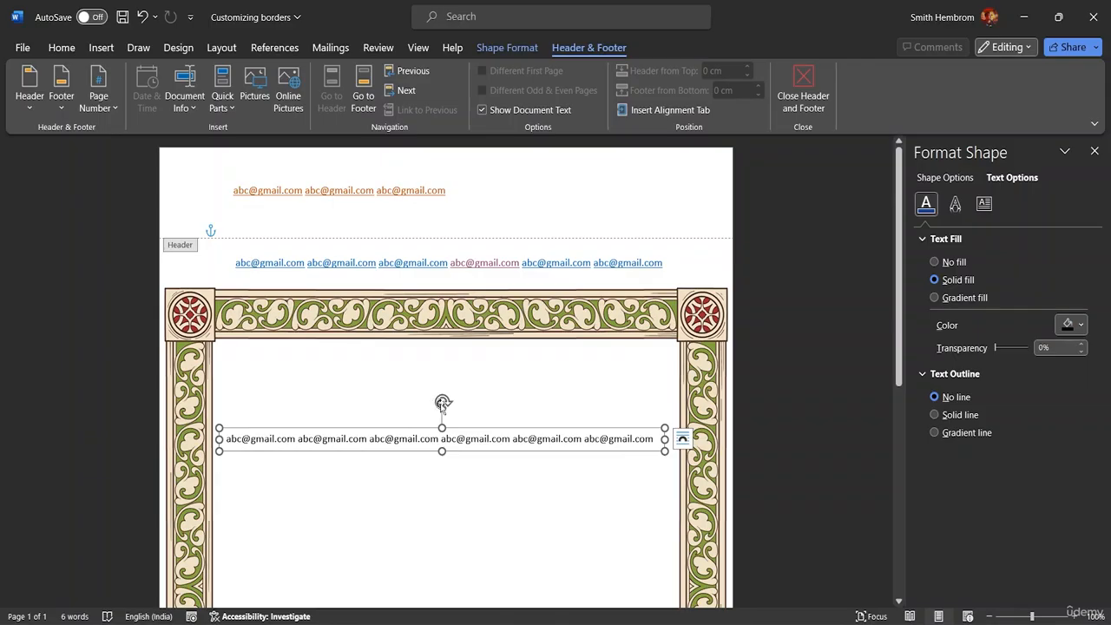
{"action": "left_click_drag", "start_coordinate": [443, 403], "coordinate": [3, 478]}
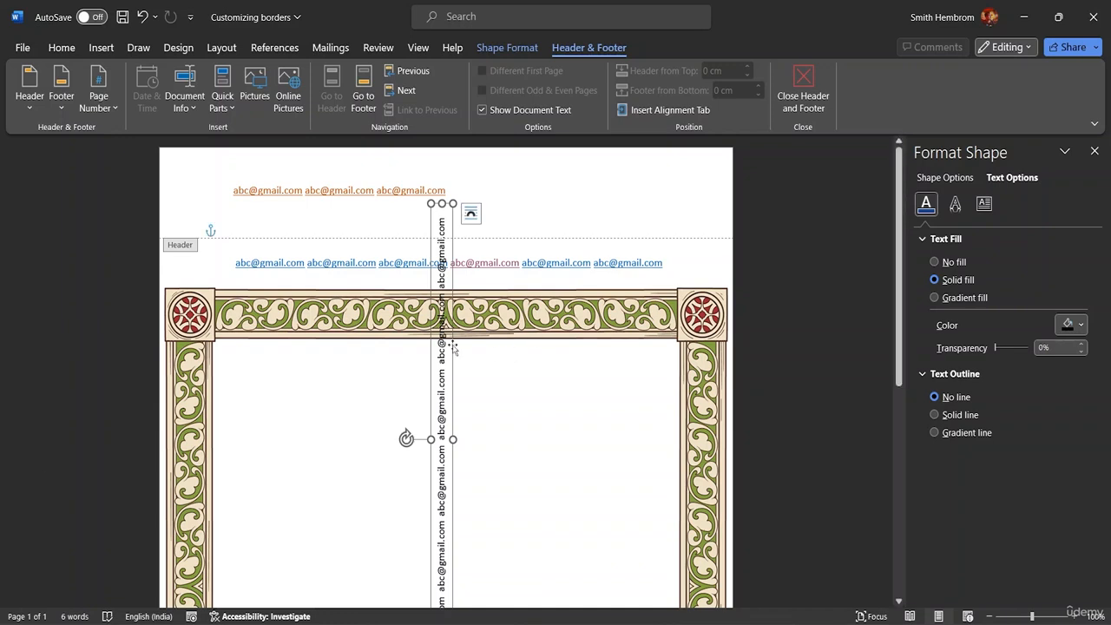
{"action": "left_click_drag", "start_coordinate": [452, 348], "coordinate": [222, 418]}
{"action": "scroll", "coordinate": [221, 418], "scroll_direction": "down", "scroll_amount": 3}
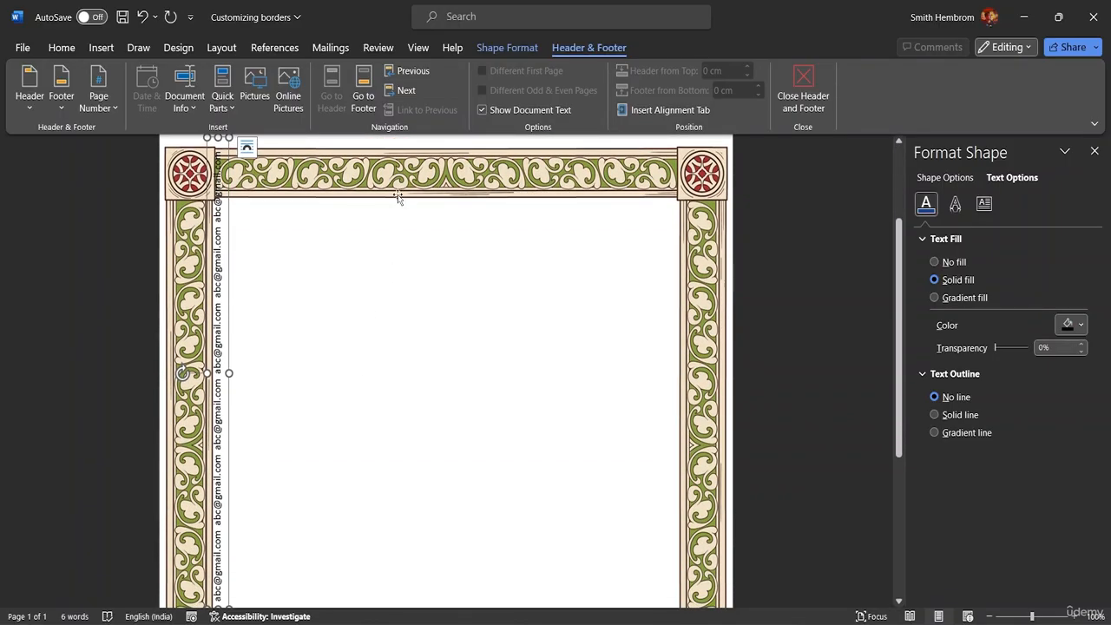
{"action": "left_click", "coordinate": [397, 198]}
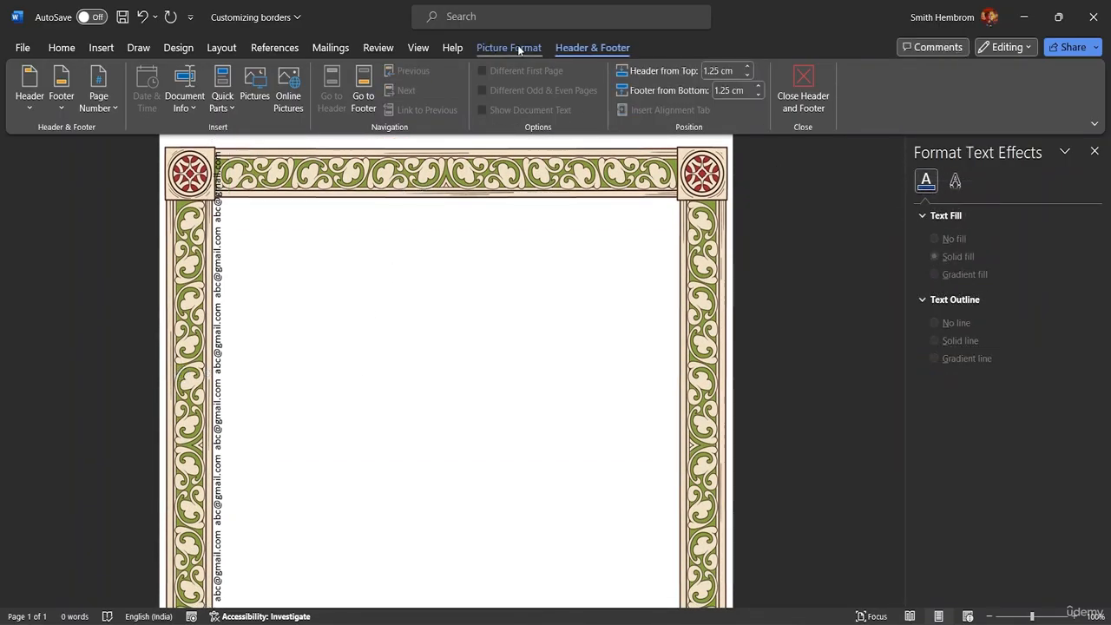
Step: Remove the watermark via Design > Watermark twice, then select the frame picture
{"action": "left_click", "coordinate": [178, 48]}
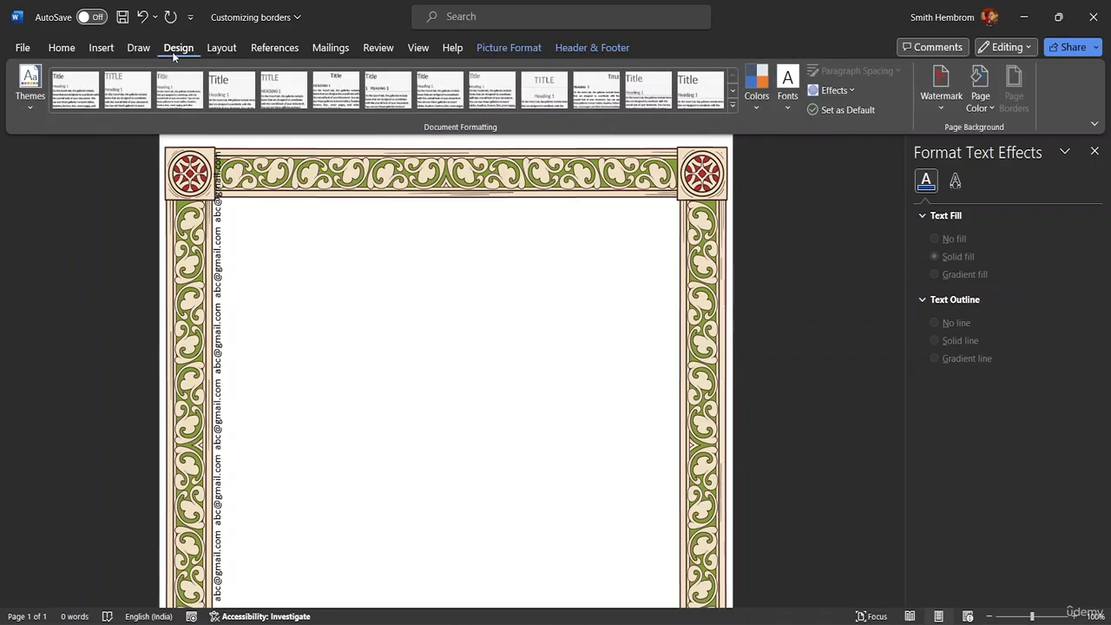
{"action": "left_click", "coordinate": [942, 91]}
{"action": "left_click", "coordinate": [906, 485]}
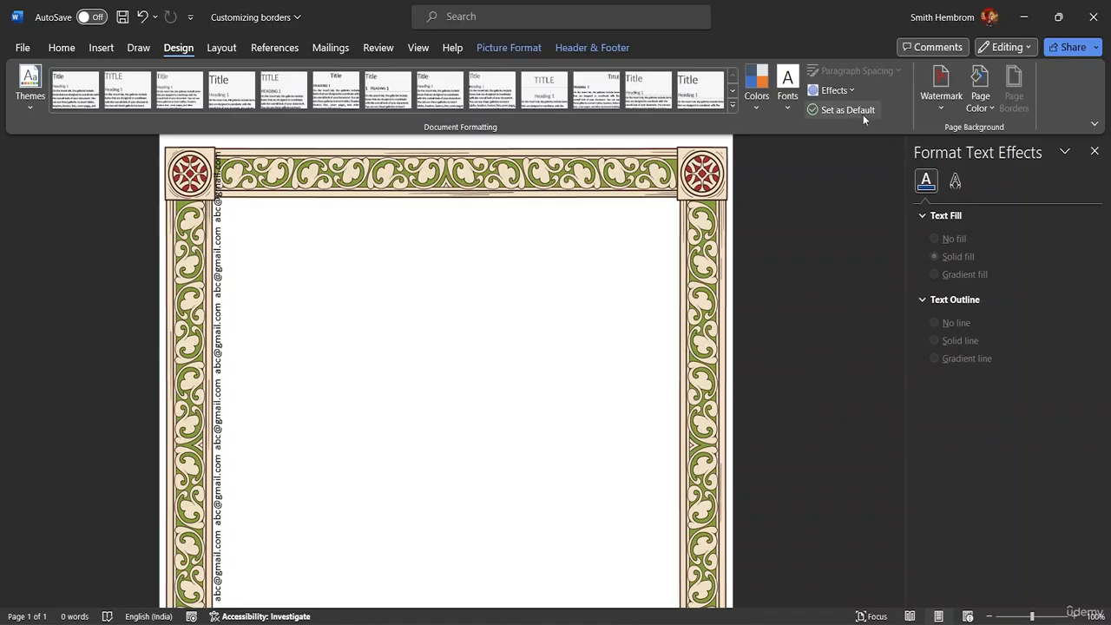
{"action": "left_click", "coordinate": [938, 102]}
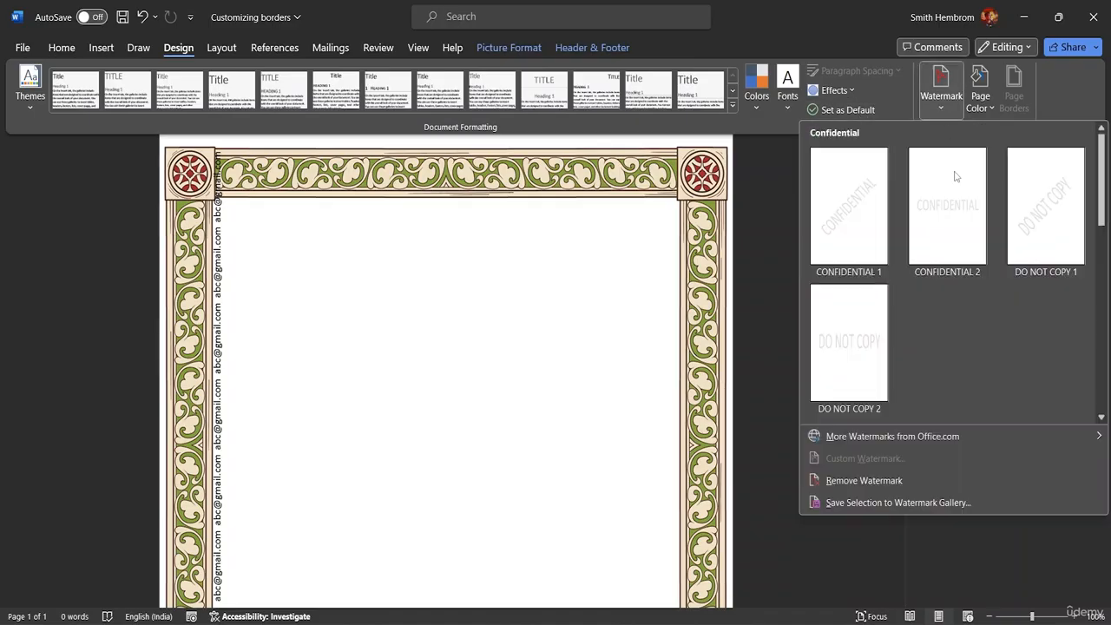
{"action": "left_click", "coordinate": [873, 480]}
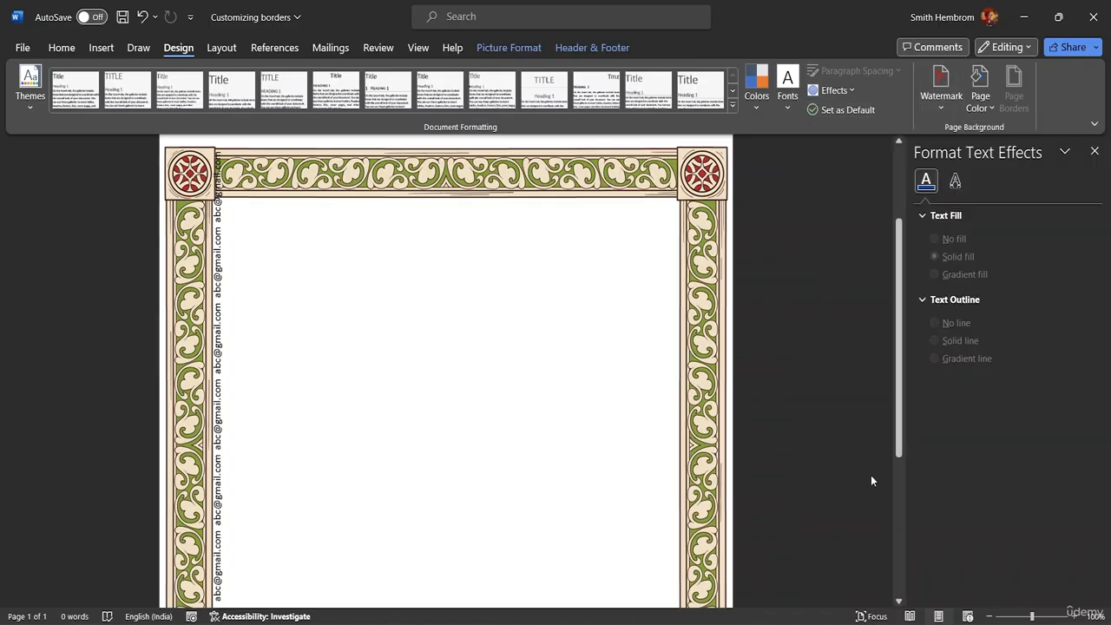
{"action": "left_click", "coordinate": [469, 241]}
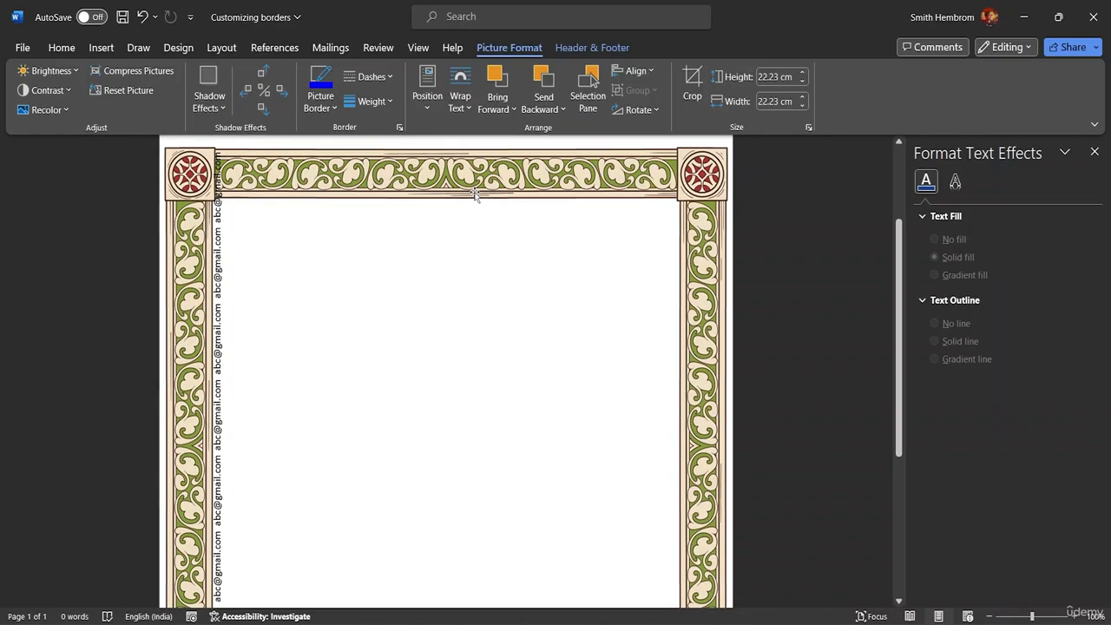
{"action": "scroll", "coordinate": [545, 251], "scroll_direction": "up", "scroll_amount": 3}
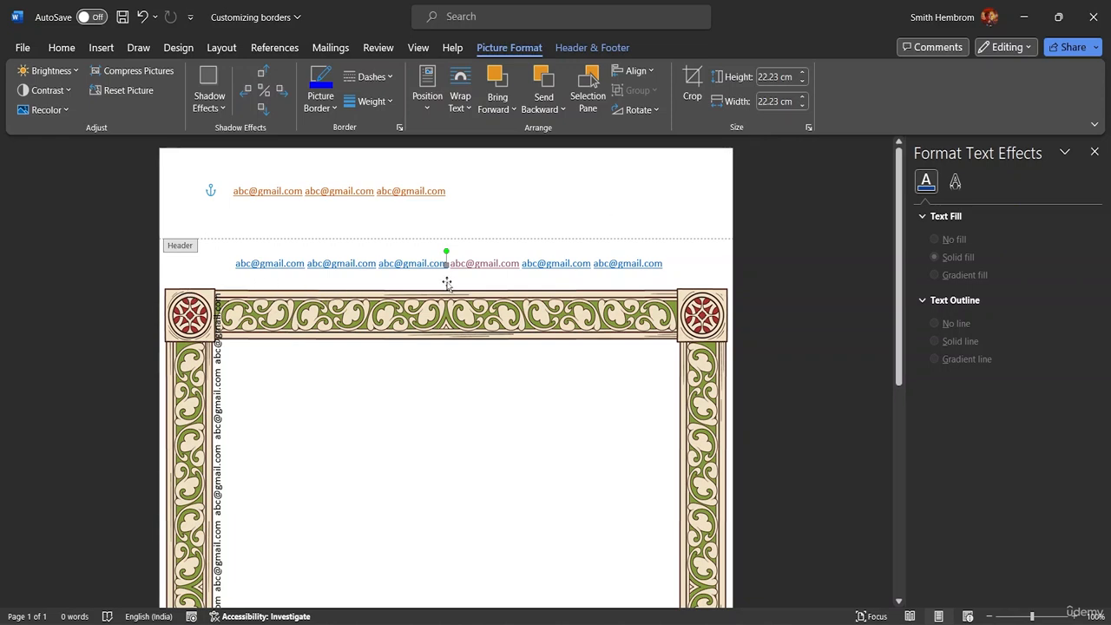
Step: Resize the vertical e-mail box into a narrow strip reading bottom to top
{"action": "left_click", "coordinate": [218, 351]}
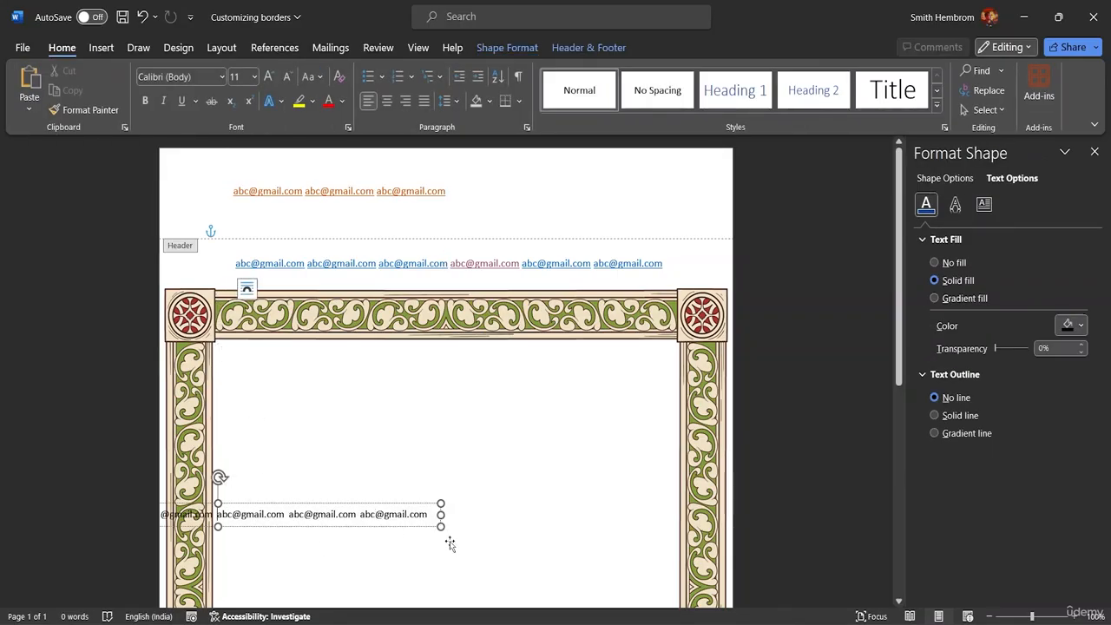
{"action": "left_click_drag", "start_coordinate": [441, 527], "coordinate": [185, 318]}
{"action": "left_click_drag", "start_coordinate": [232, 535], "coordinate": [182, 536]}
{"action": "scroll", "coordinate": [310, 379], "scroll_direction": "down", "scroll_amount": 4}
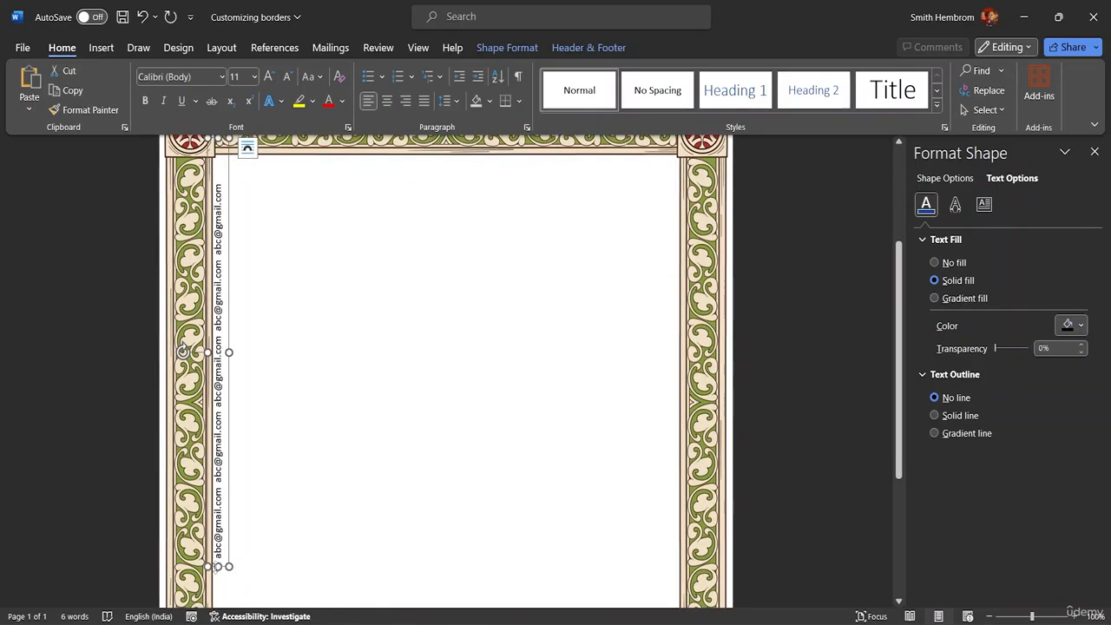
Step: Lengthen the strip down the left edge, trim its top, and nudge it under the top border
{"action": "left_click_drag", "start_coordinate": [217, 567], "coordinate": [217, 621]}
{"action": "scroll", "coordinate": [320, 405], "scroll_direction": "down", "scroll_amount": 3}
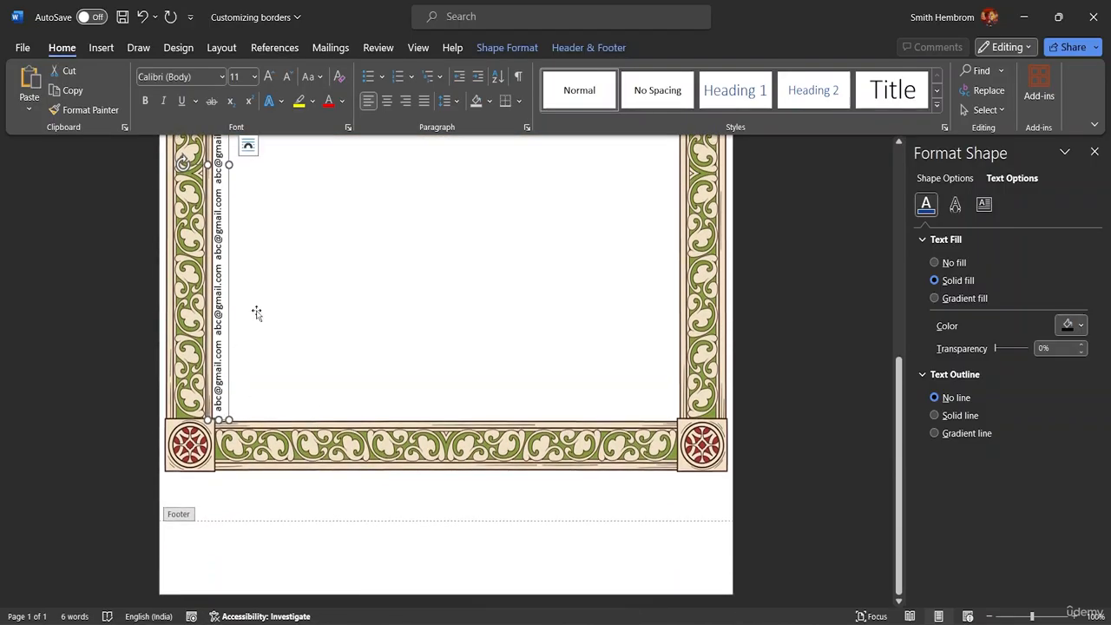
{"action": "scroll", "coordinate": [257, 314], "scroll_direction": "up", "scroll_amount": 6}
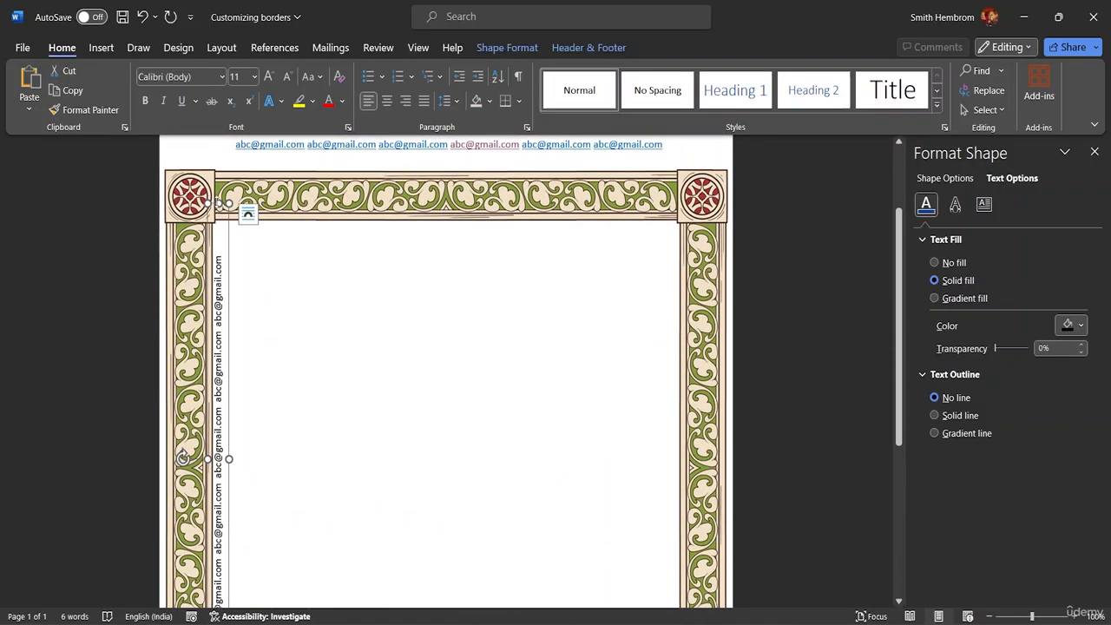
{"action": "left_click_drag", "start_coordinate": [218, 203], "coordinate": [218, 238]}
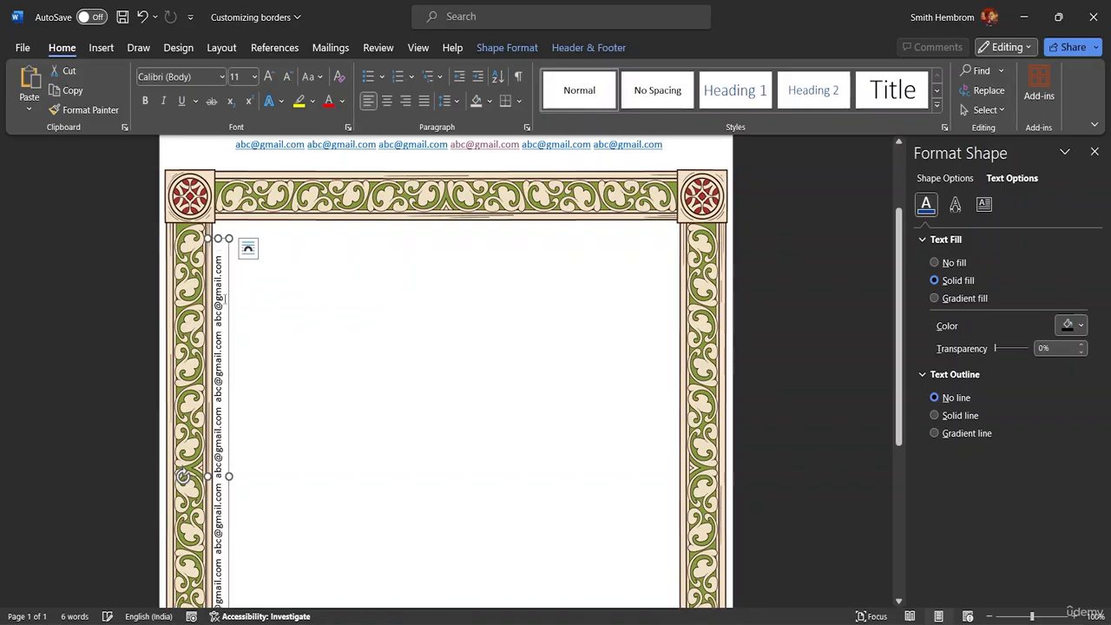
{"action": "left_click_drag", "start_coordinate": [230, 309], "coordinate": [236, 283]}
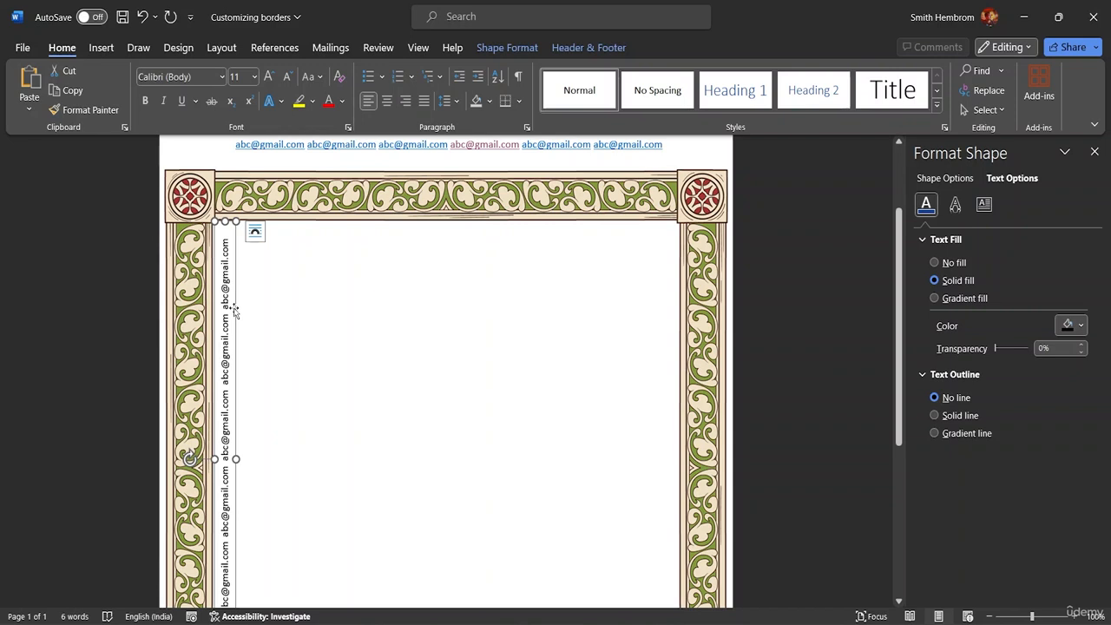
{"action": "key", "text": "ctrl"}
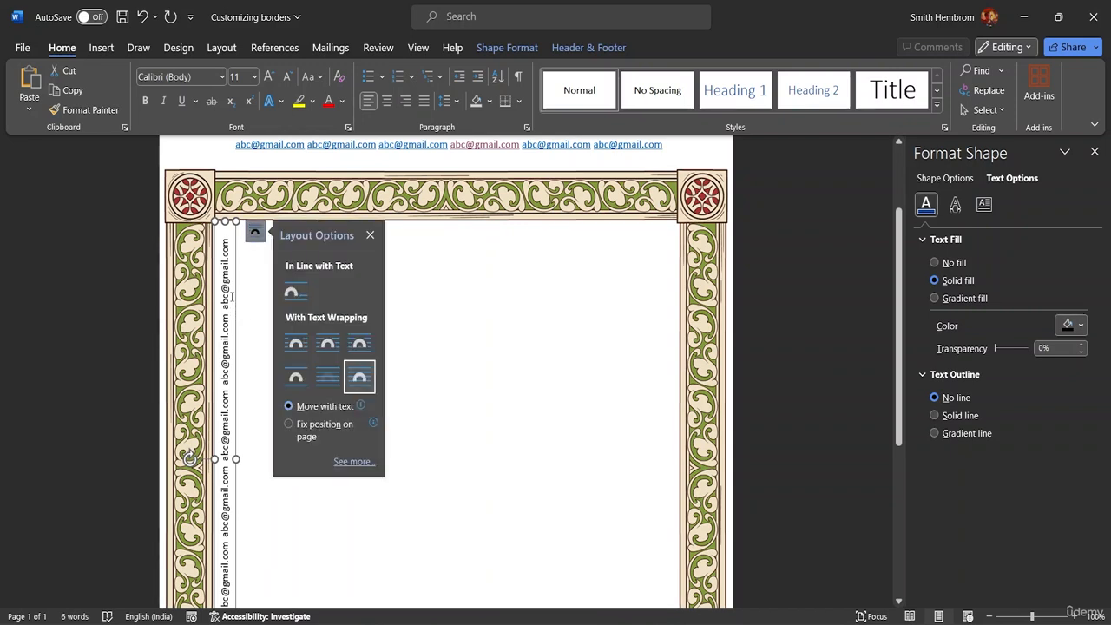
Step: Ctrl-drag a copy of the strip onto the right frame edge and zoom out
{"action": "left_click_drag", "start_coordinate": [239, 313], "coordinate": [671, 279]}
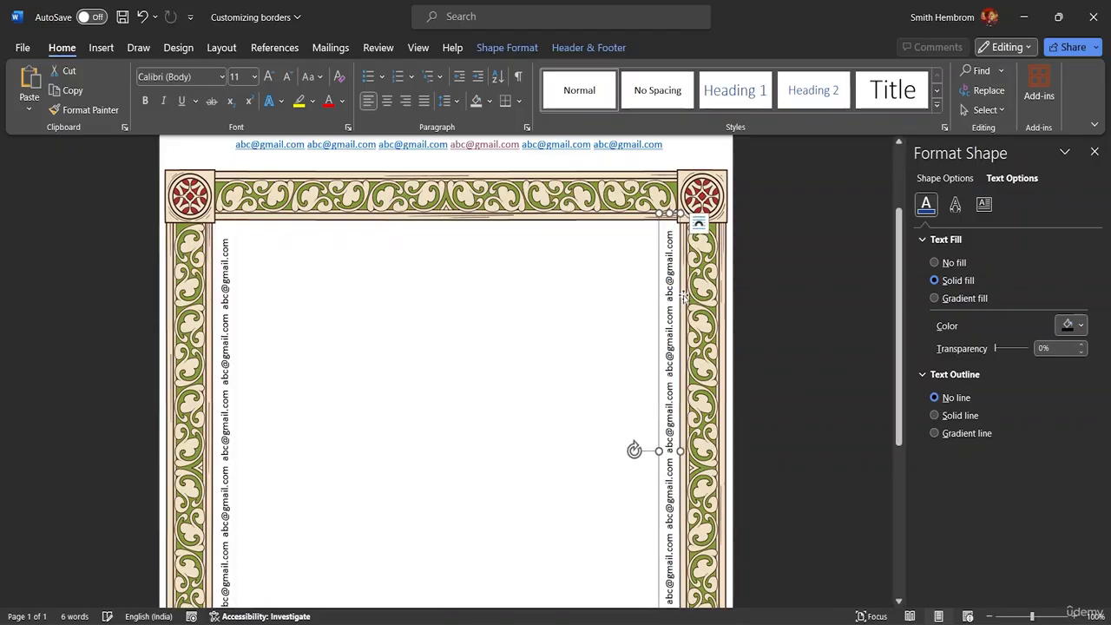
{"action": "scroll", "coordinate": [494, 313], "scroll_direction": "down", "scroll_amount": 1}
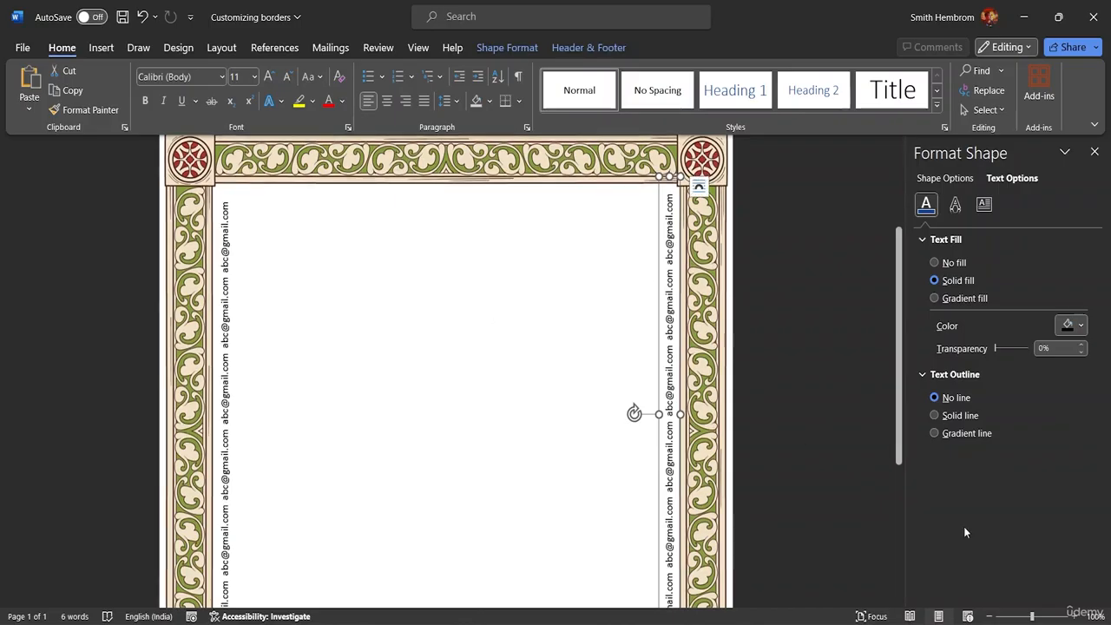
{"action": "left_click_drag", "start_coordinate": [1032, 616], "coordinate": [1012, 618]}
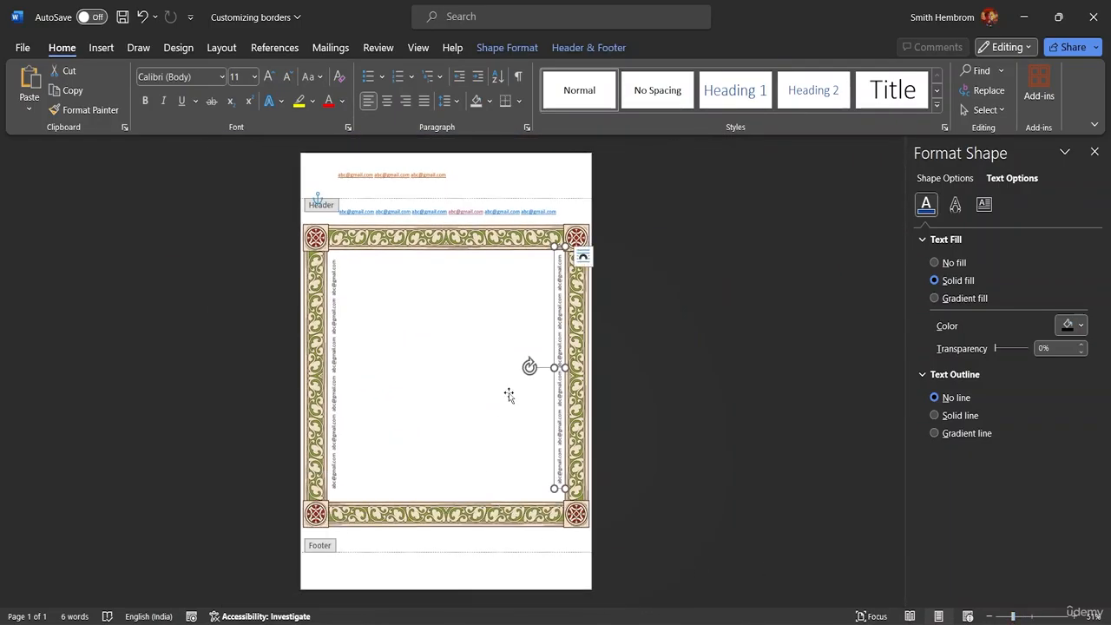
{"action": "left_click", "coordinate": [389, 278]}
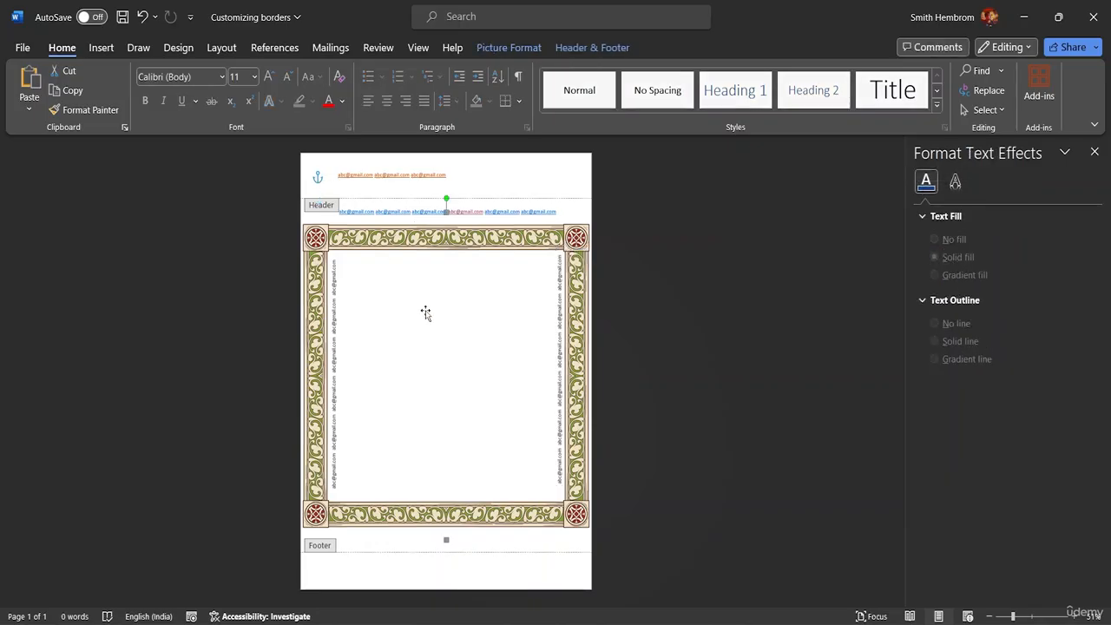